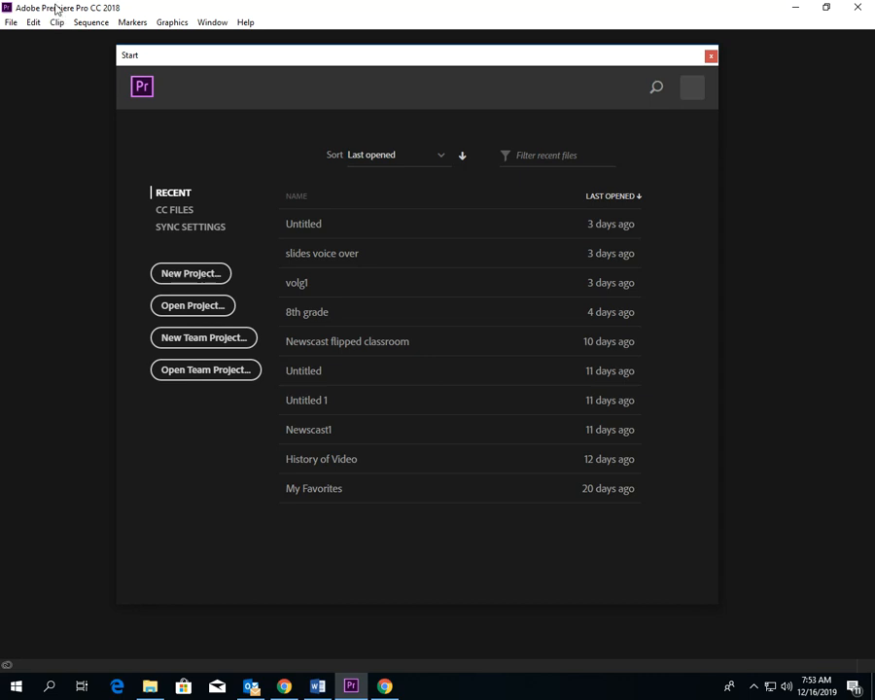
Start a new project and create a folder named Sem 1 Final on the H: network drive as its location.
left_click(190, 276)
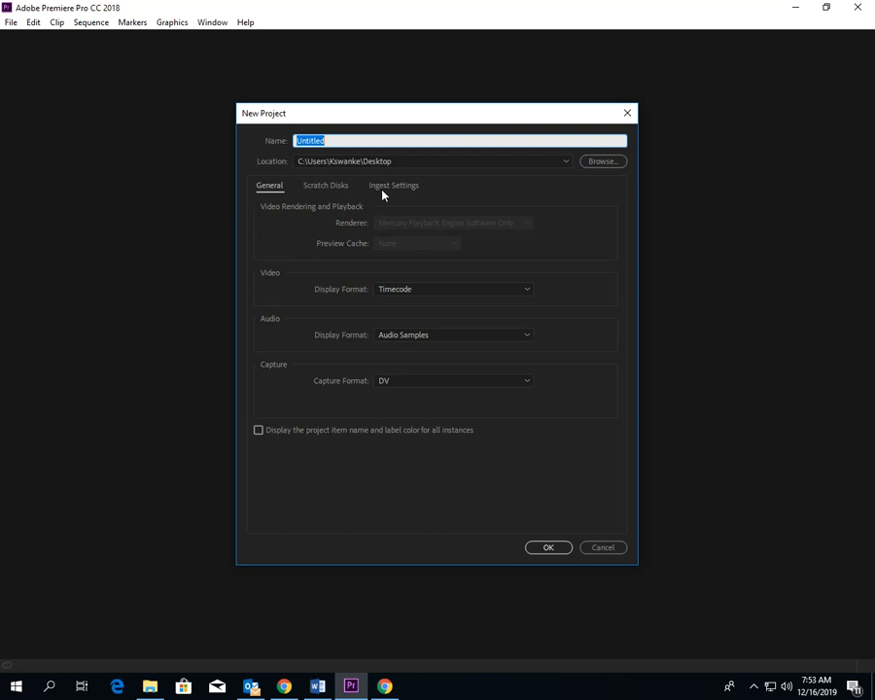
left_click(593, 161)
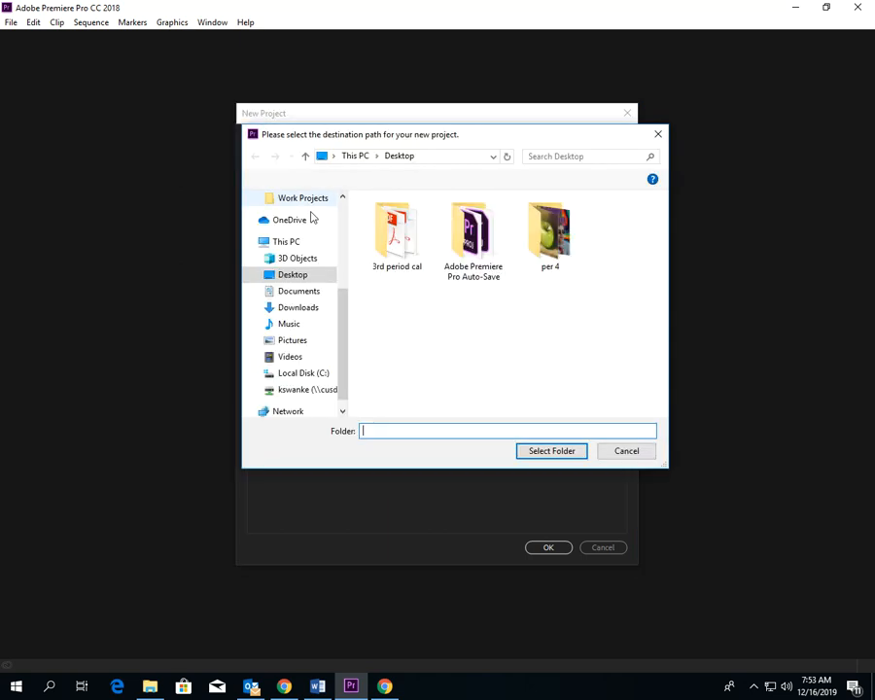
left_click(332, 390)
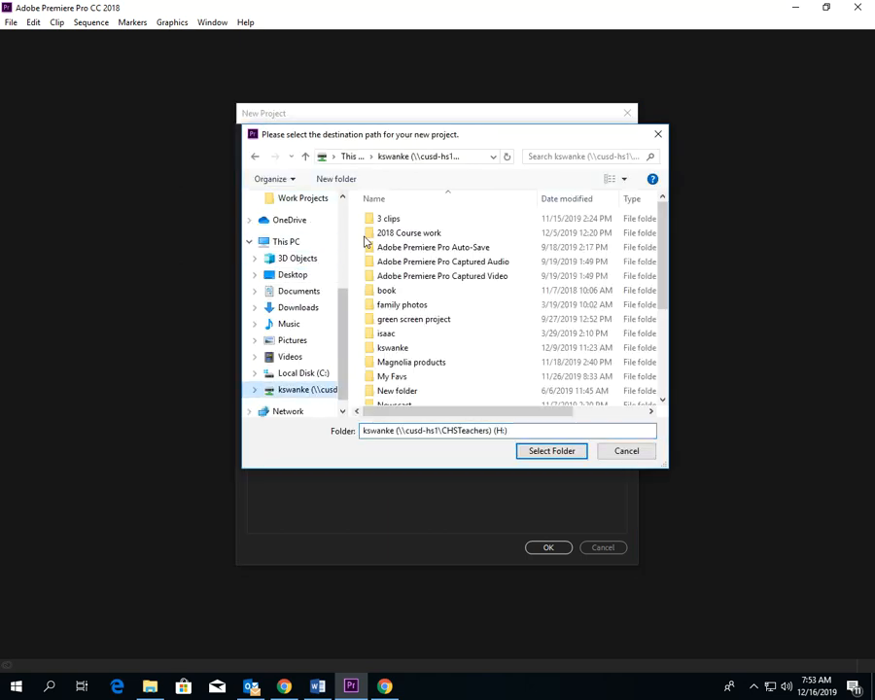
right_click(503, 352)
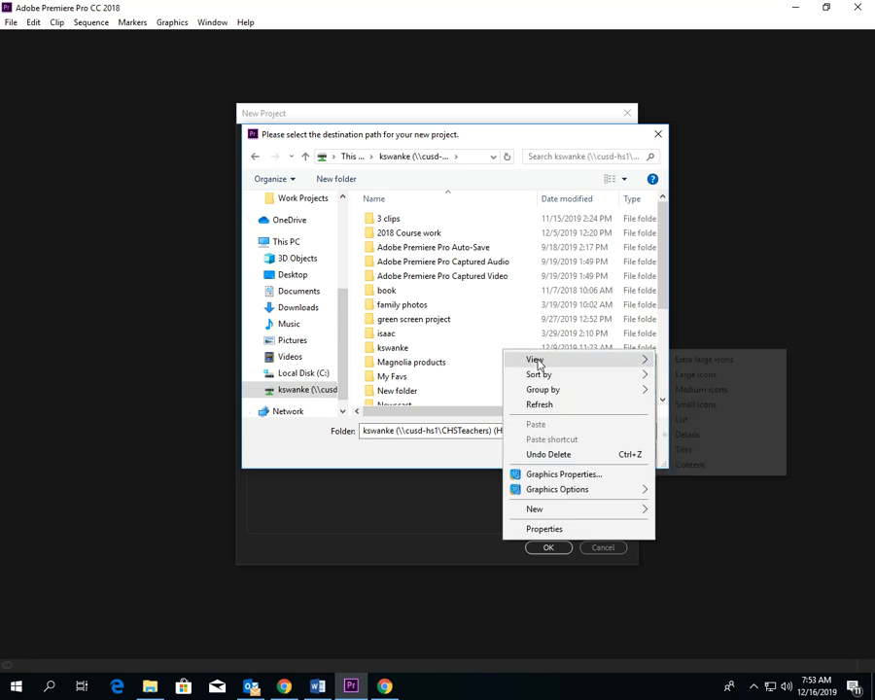
mouse_move(557, 515)
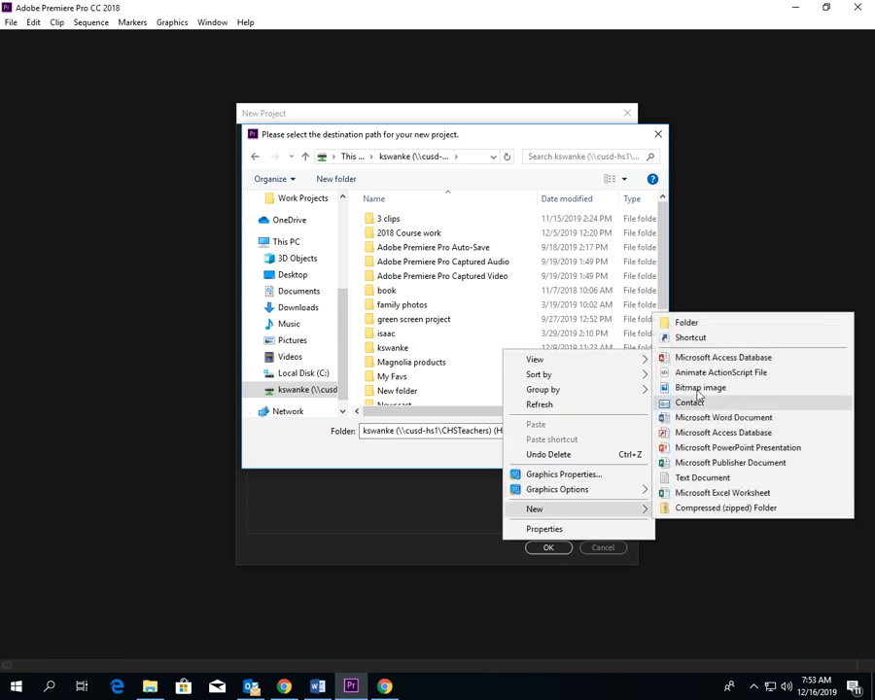
left_click(705, 325)
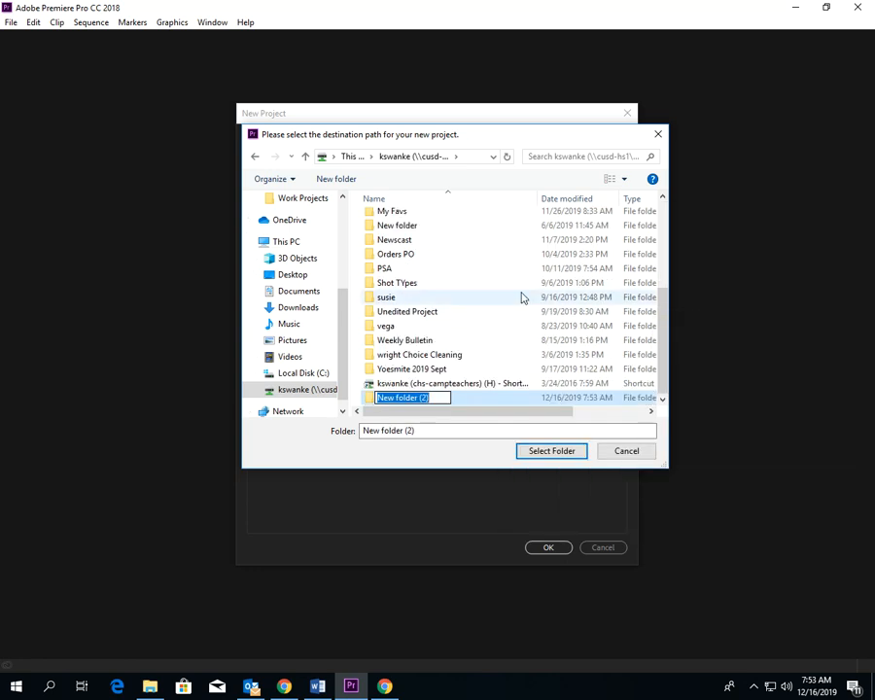
type("Sem 1")
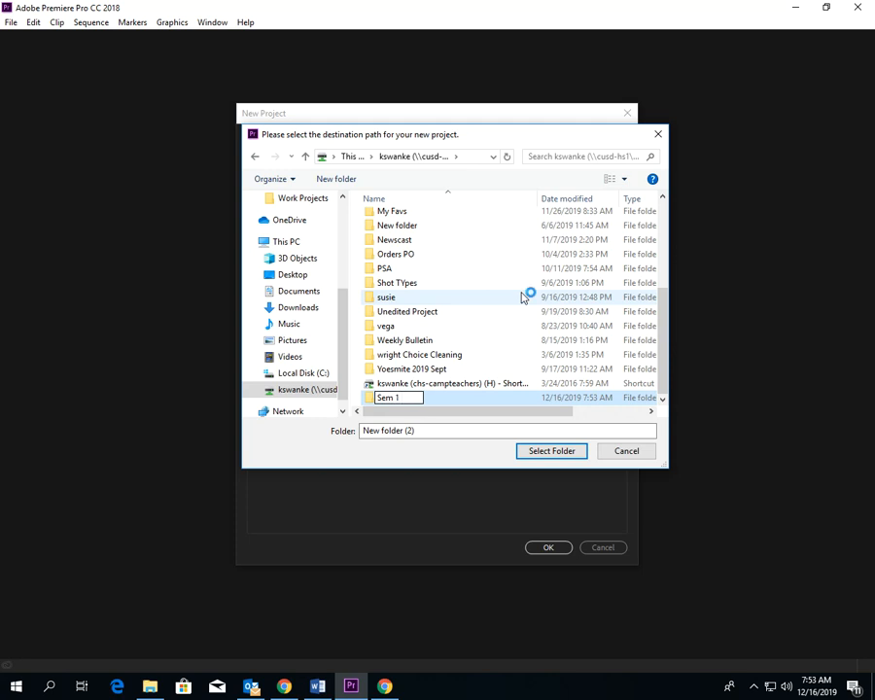
type(" Final")
key("Return")
double_click(370, 400)
left_click(540, 451)
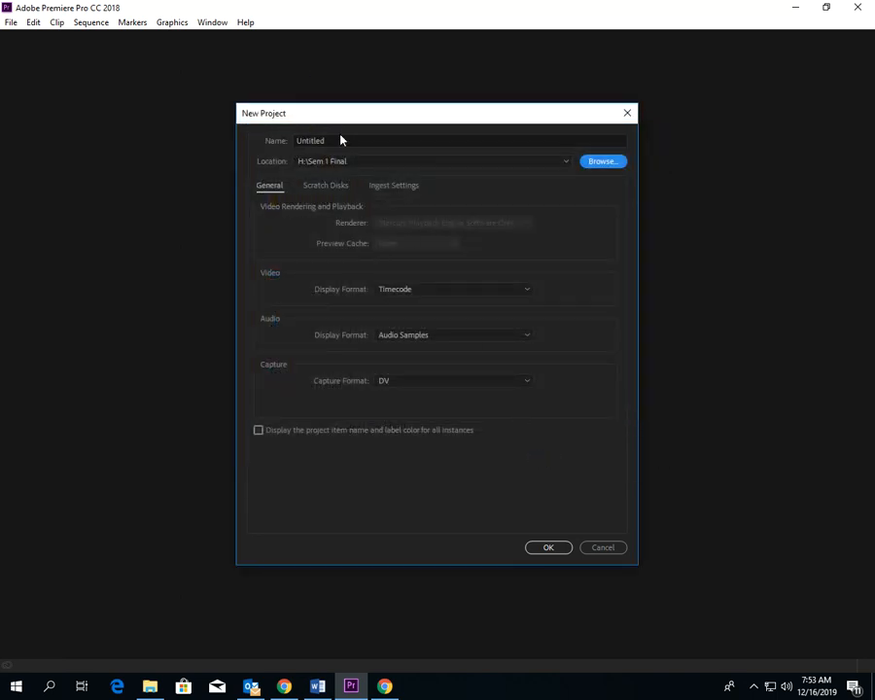
Name the project Sem 1 final, create it and dismiss the workspace notice.
left_click(346, 139)
key("BackSpace")
key("BackSpace")
key("BackSpace")
key("BackSpace")
key("BackSpace")
key("BackSpace")
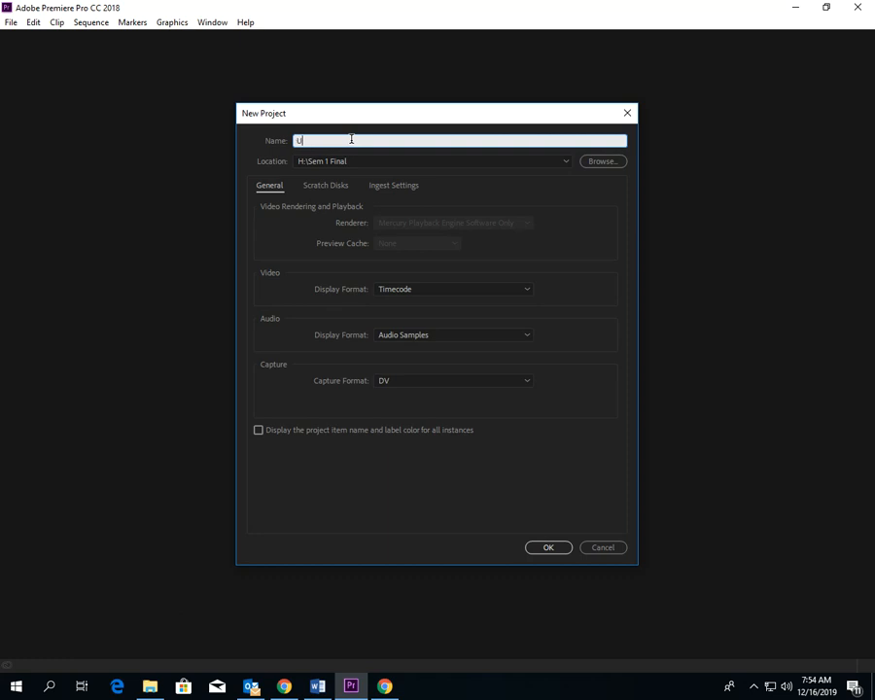
type("Sem 1 final")
left_click(550, 547)
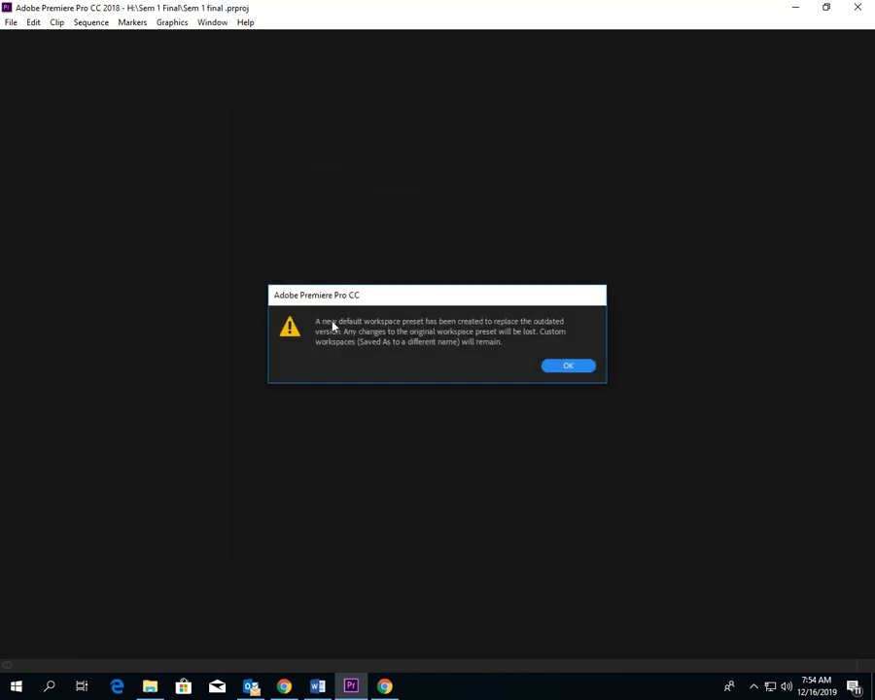
left_click(568, 367)
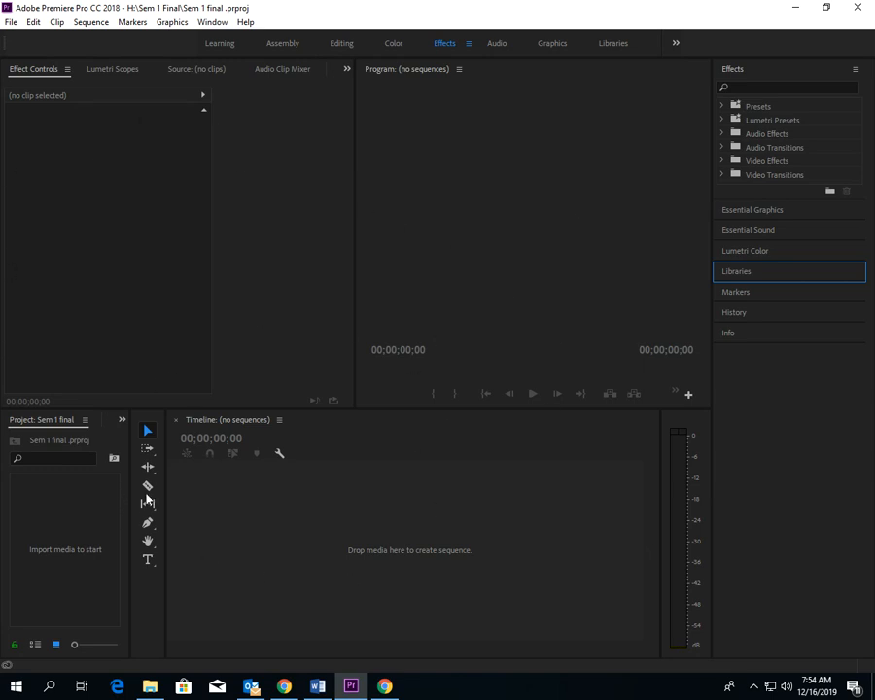
Resize the workspace layout to widen the Project area, narrow the Effects column and extend the Timeline towards it.
left_click_drag(165, 488, 340, 485)
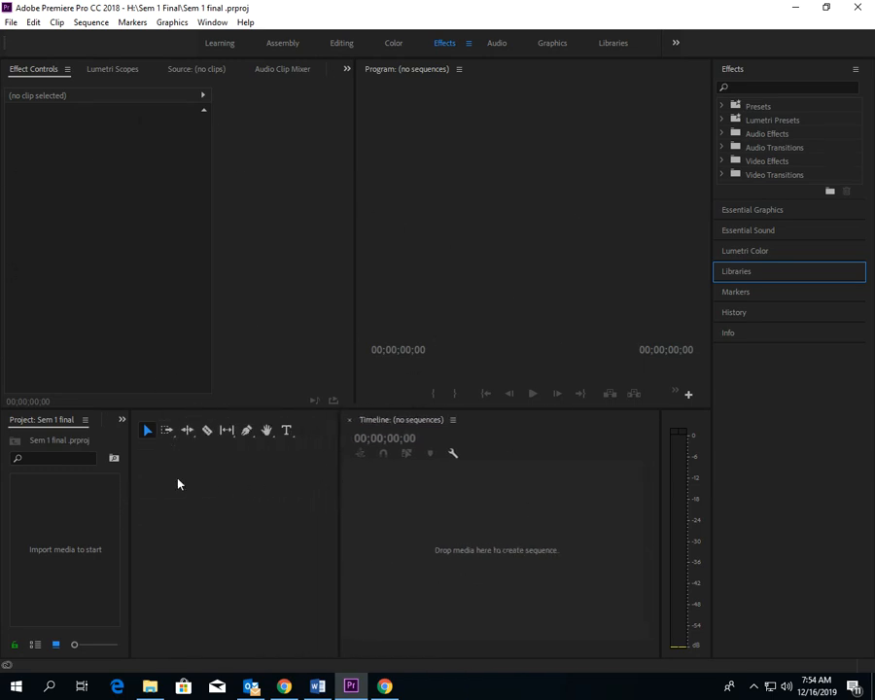
left_click_drag(132, 481, 309, 485)
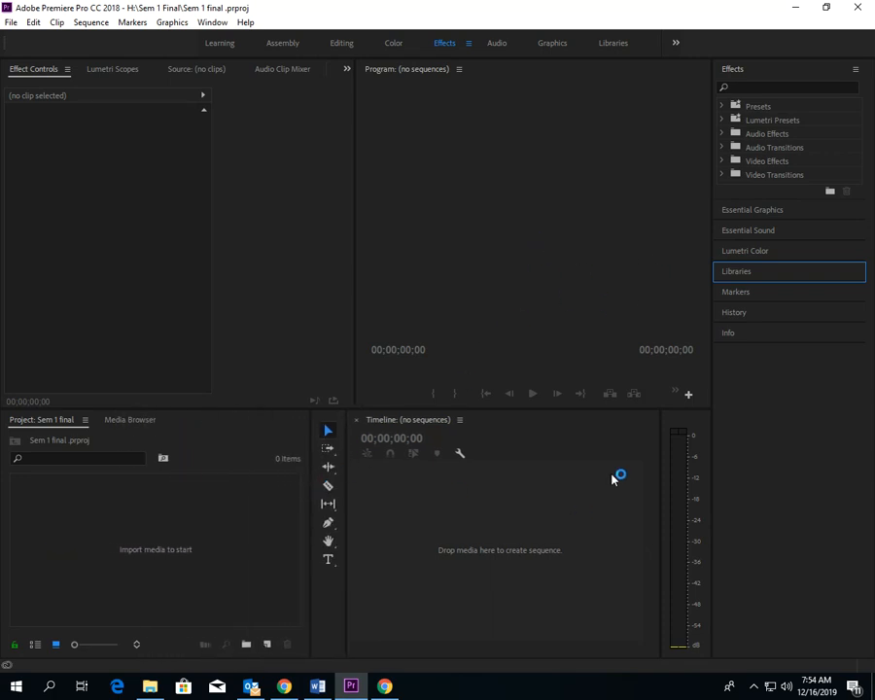
left_click_drag(710, 456, 758, 454)
left_click_drag(659, 469, 723, 467)
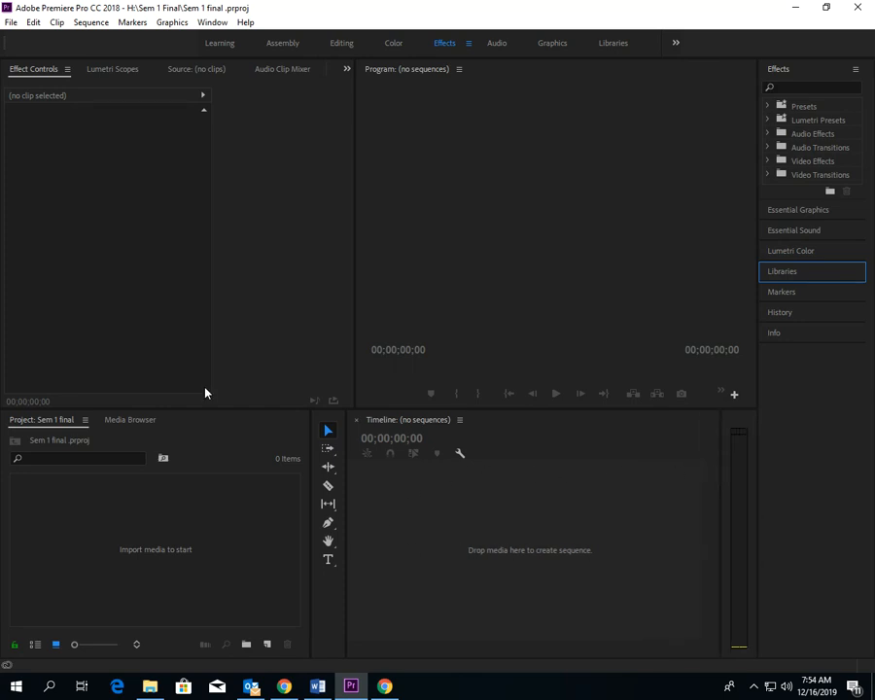
Create a new sequence in the project, keeping the default preset and name.
left_click(11, 23)
mouse_move(18, 38)
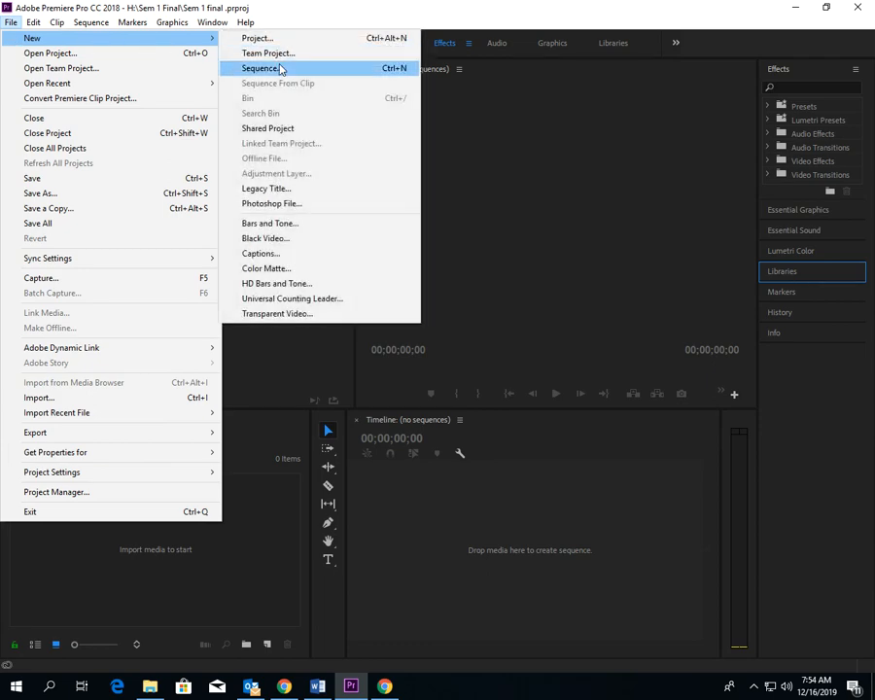
left_click(276, 68)
left_click(548, 562)
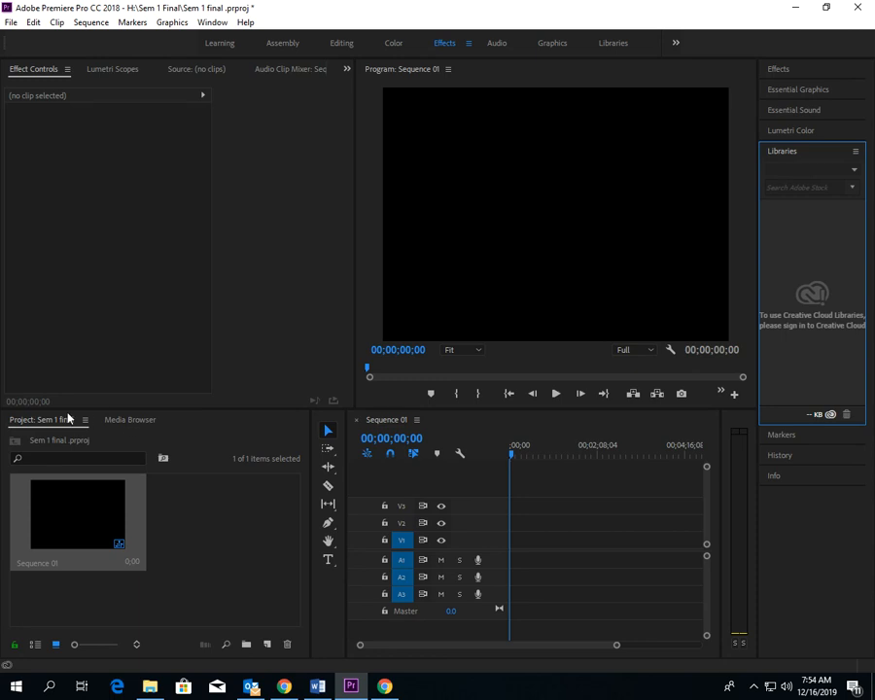
Check which workspace panels are enabled, compare the project contents with the Media Browser, and leave the Media Browser displayed.
left_click(214, 24)
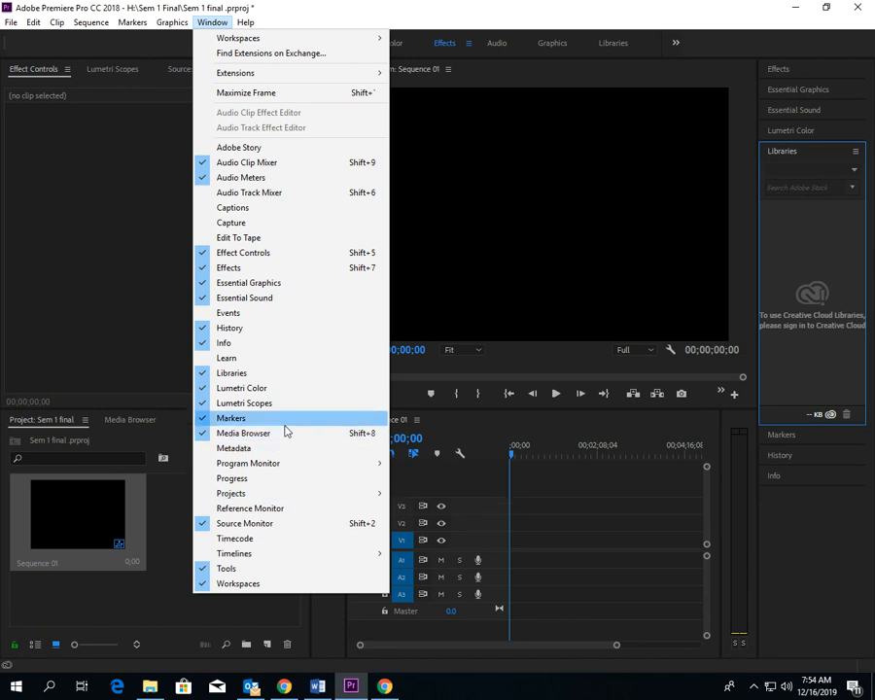
left_click(48, 418)
left_click(132, 420)
left_click(44, 419)
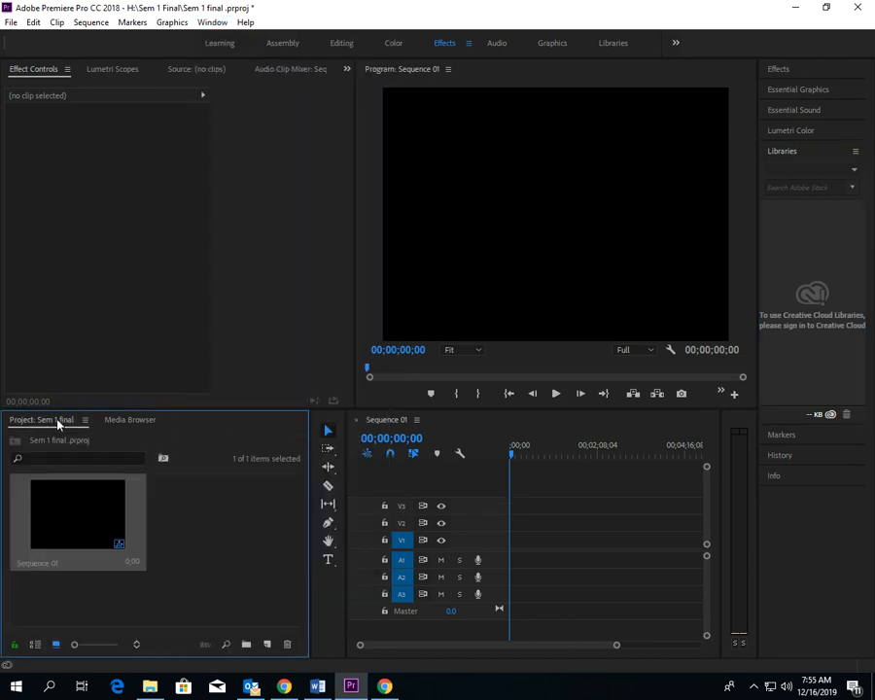
left_click(131, 420)
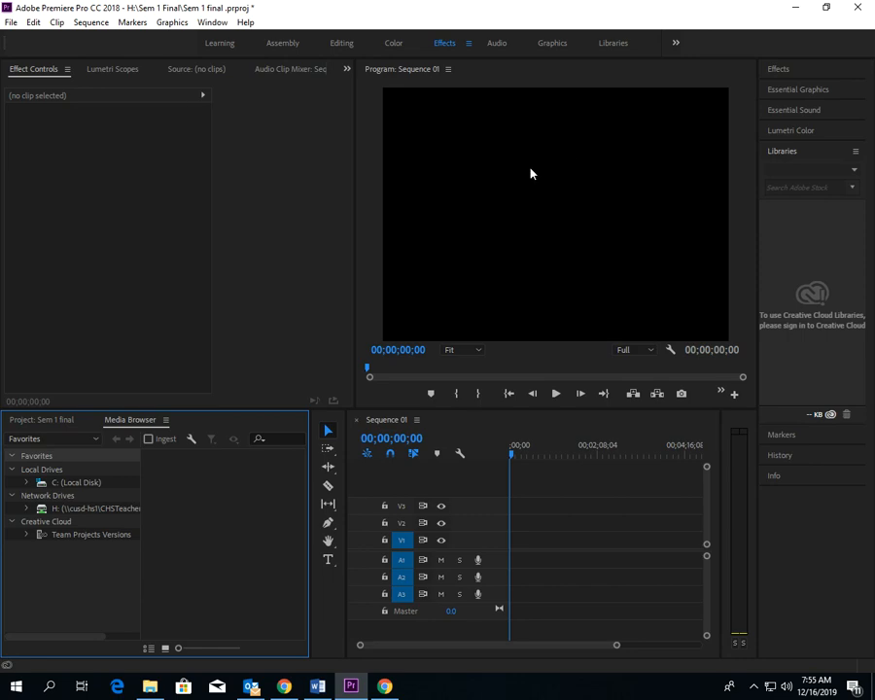
Switch to Chrome and search Google for images of Playa del Carmen.
left_click(283, 685)
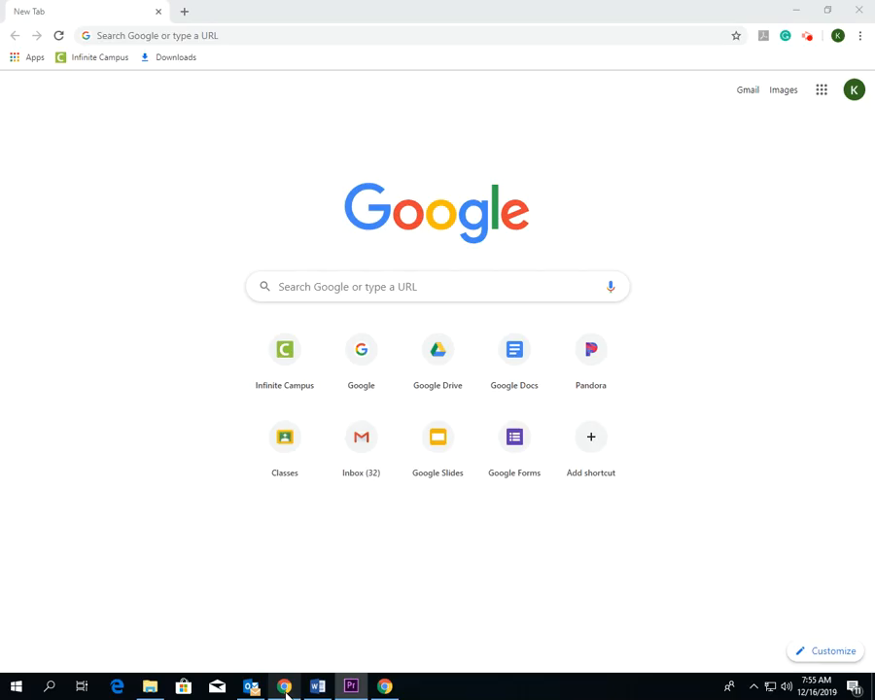
left_click(317, 288)
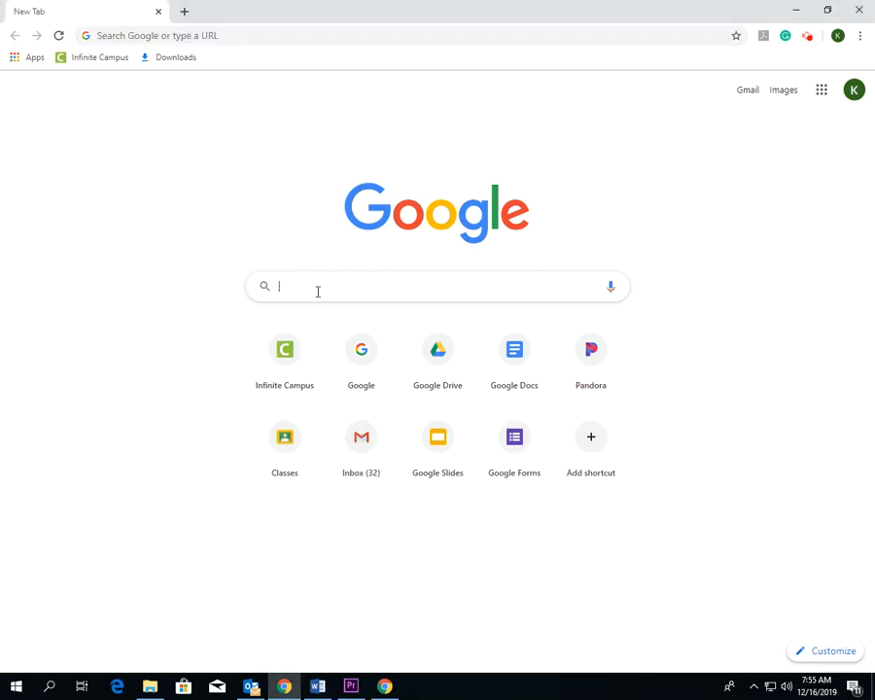
type("Playa ")
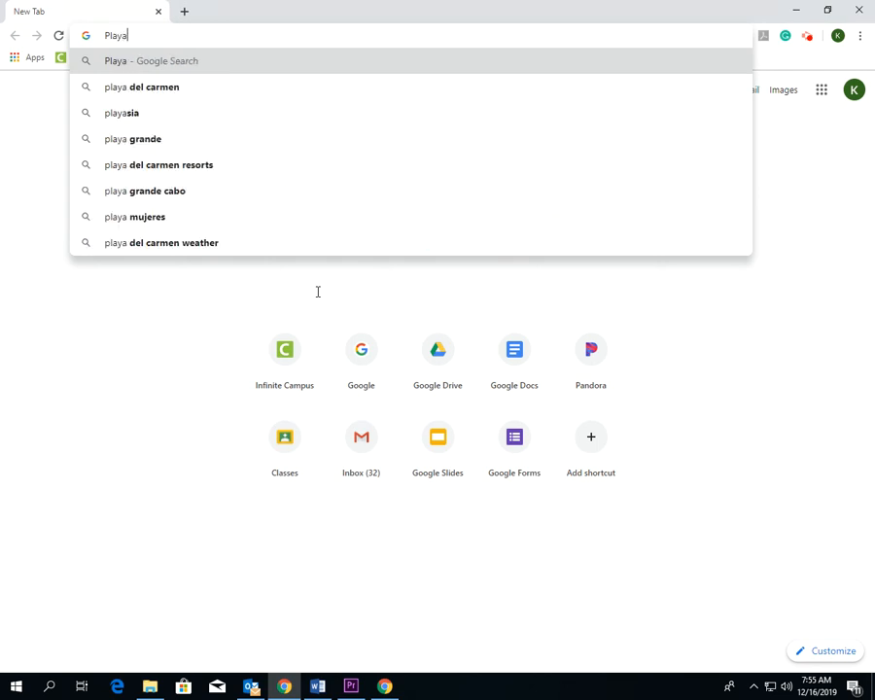
type("del Carmen")
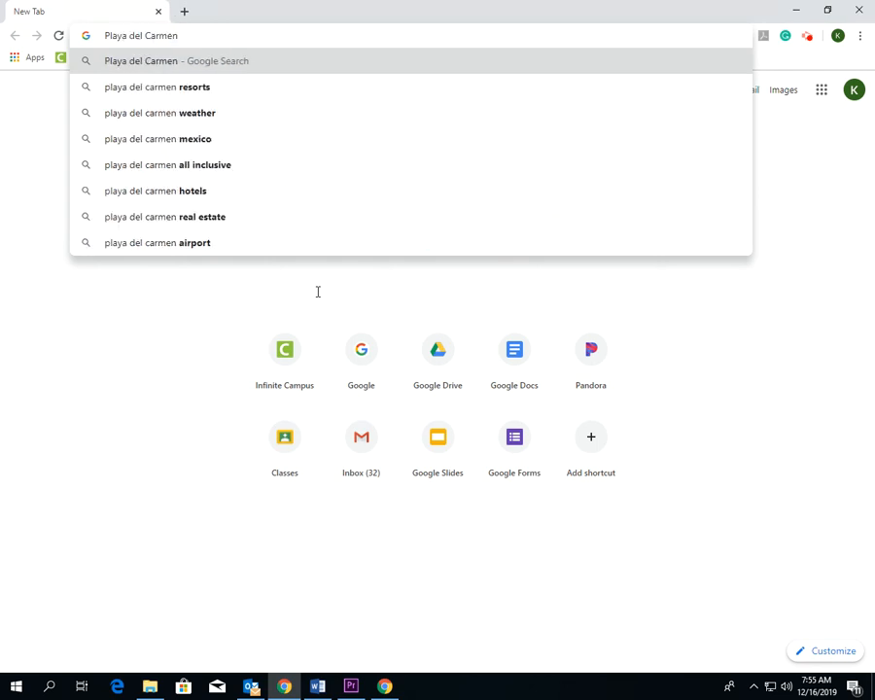
key("Return")
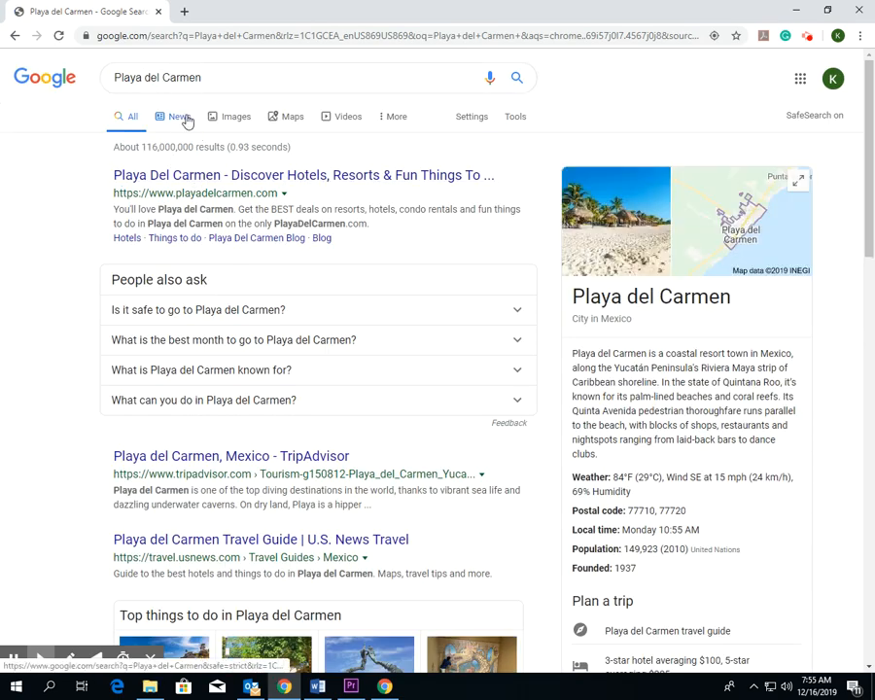
left_click(245, 120)
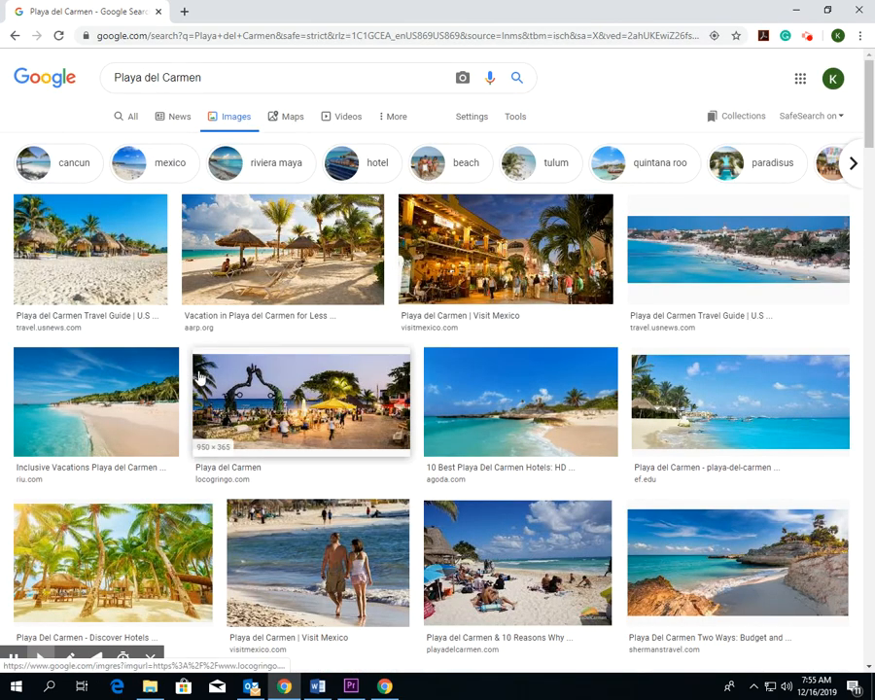
Save the Visit Mexico night street photo as 1 in the Sem 1 Final folder on the H: drive.
right_click(445, 268)
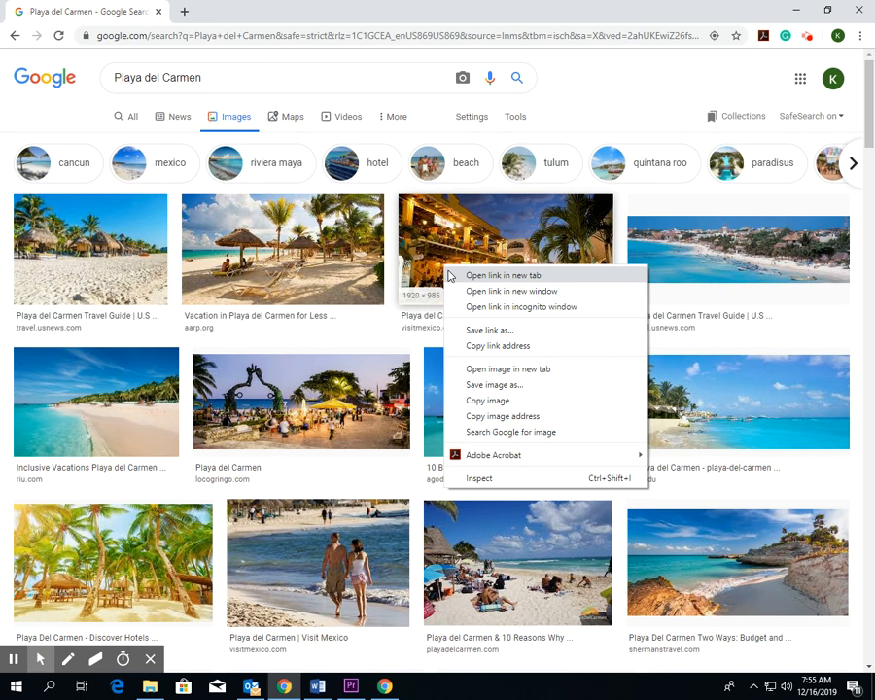
left_click(481, 386)
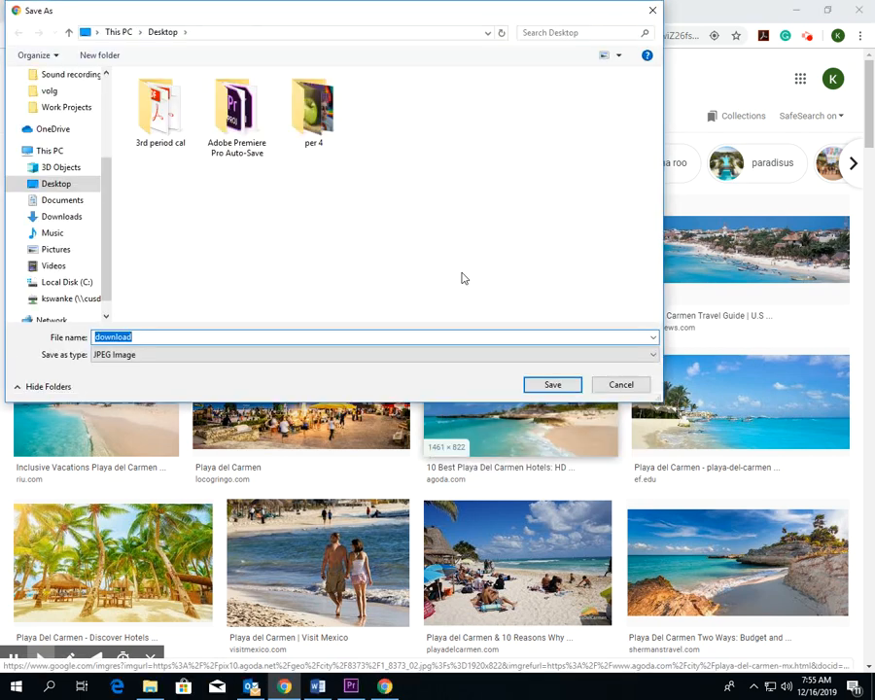
left_click(79, 301)
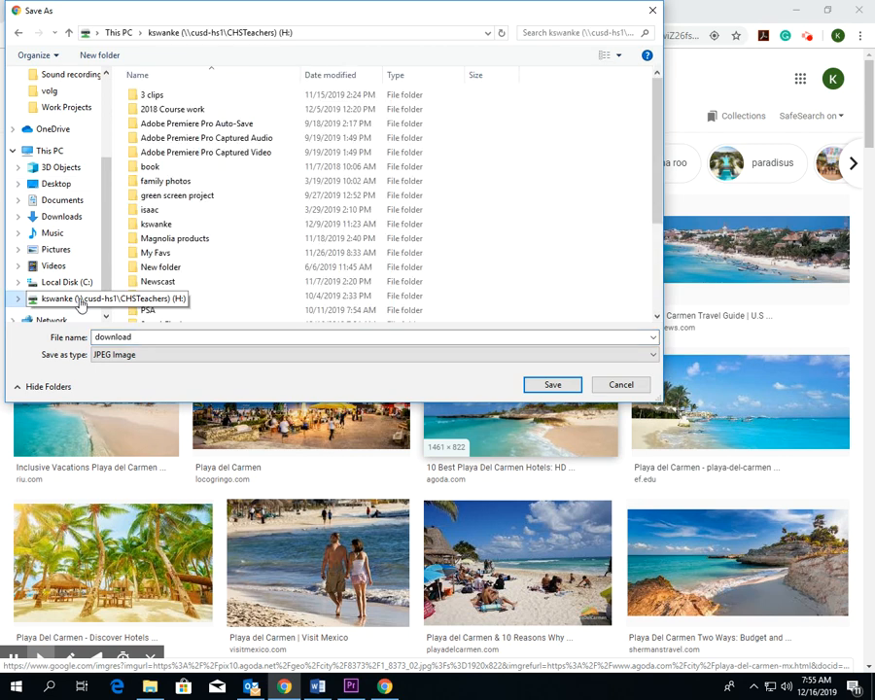
scroll(192, 163, "down", 3)
double_click(163, 200)
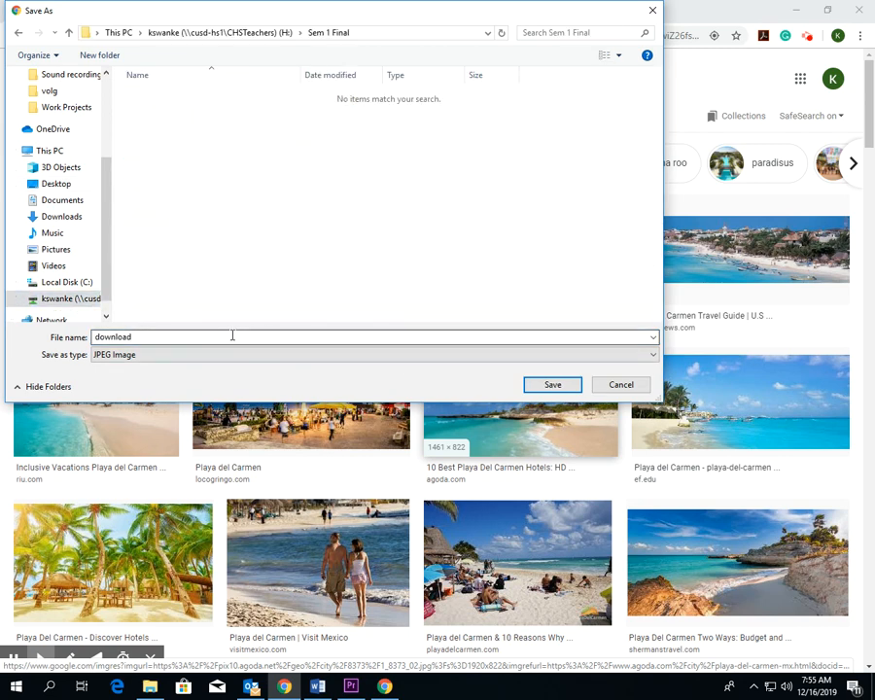
left_click_drag(232, 337, 91, 319)
type("1")
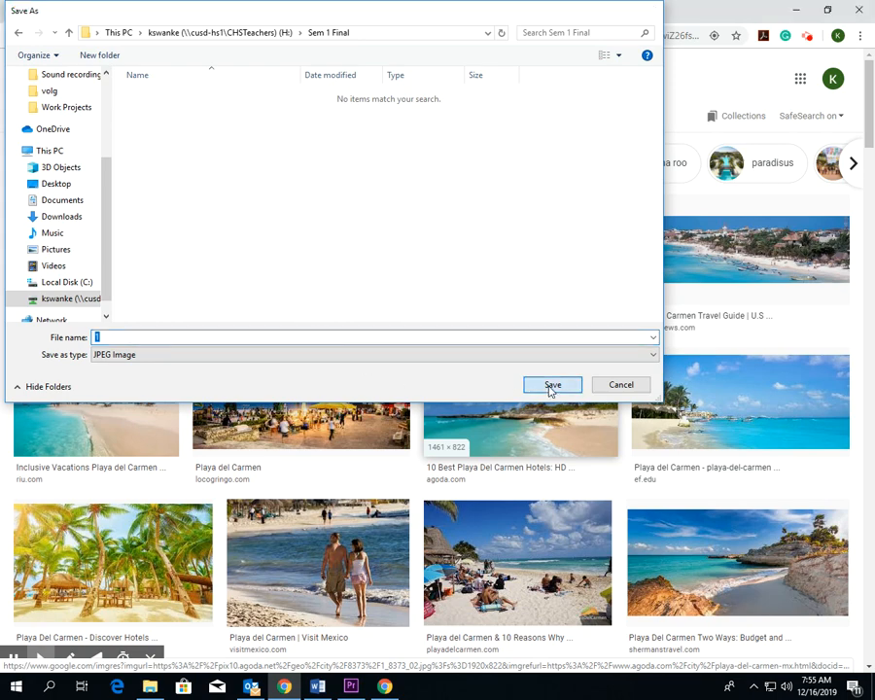
left_click(552, 385)
Save the sunny palm-tree beach photo from playadelcarmen.com as 2 in the Sem 1 Final folder.
scroll(297, 420, "down", 3)
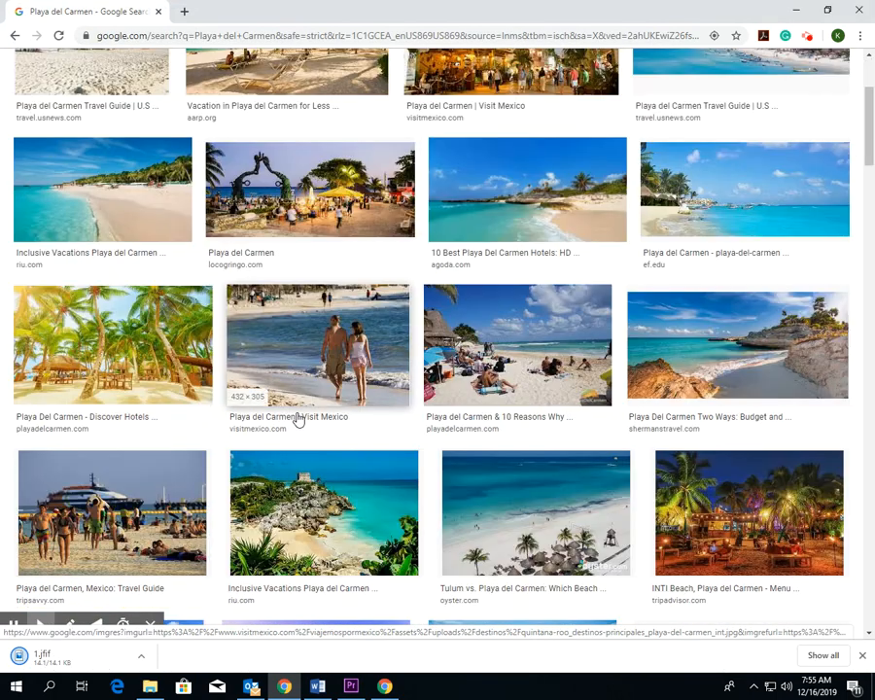
right_click(116, 358)
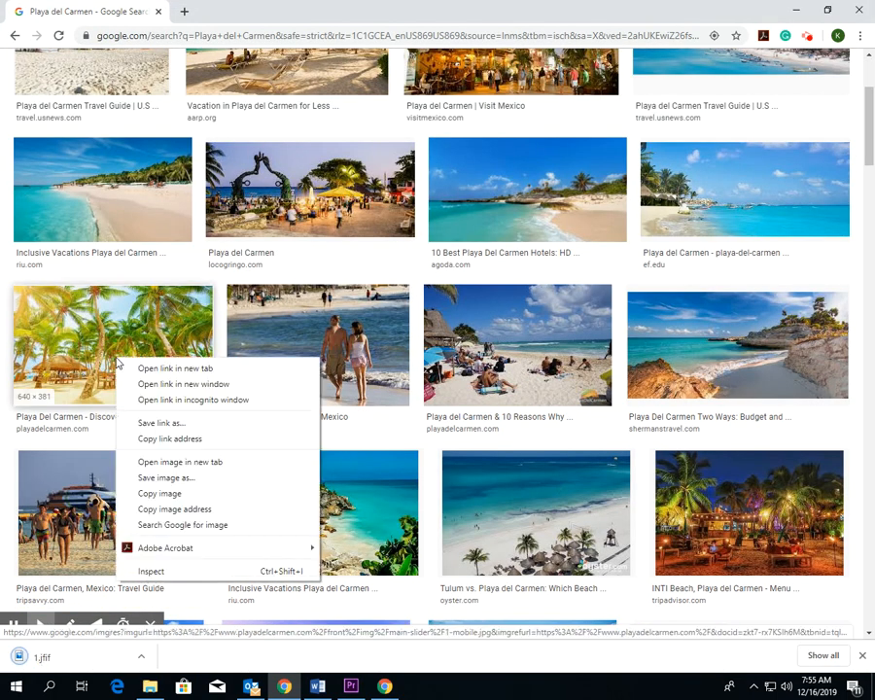
left_click(163, 477)
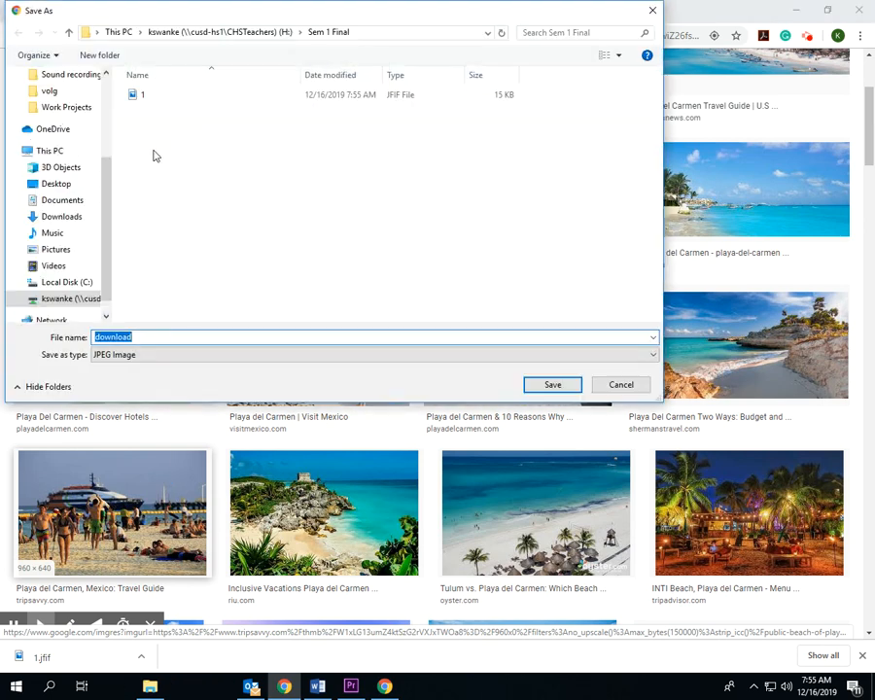
type("2")
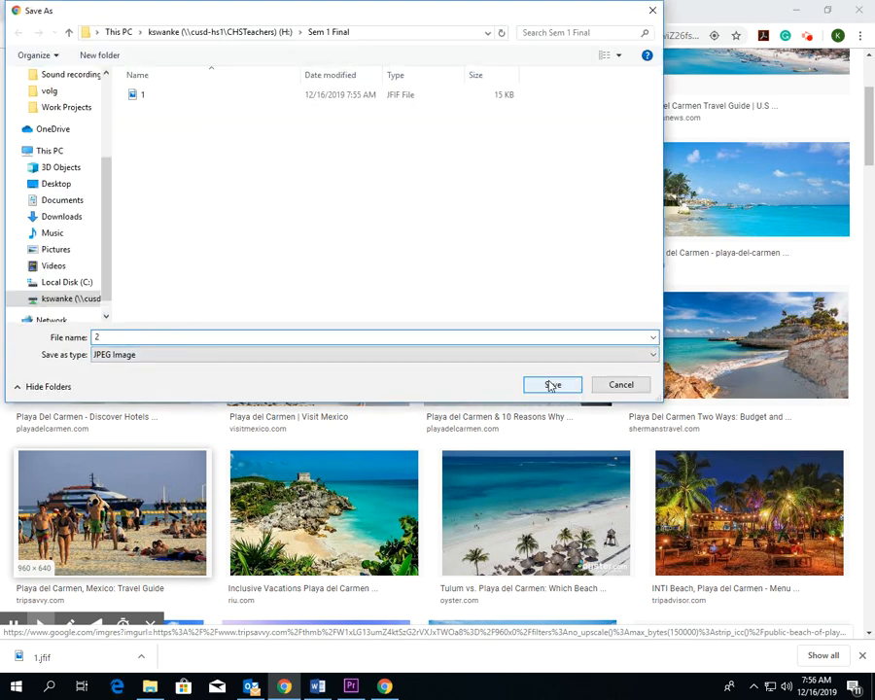
left_click(552, 384)
Save the night-time INTI Beach photo from tripadvisor.com as 3 in the Sem 1 Final folder.
right_click(696, 510)
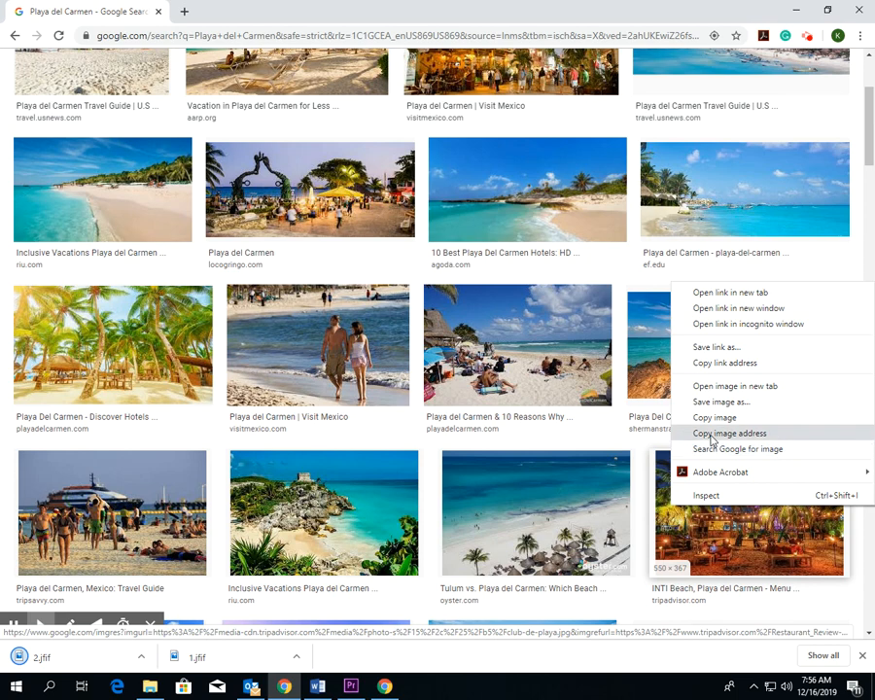
left_click(717, 401)
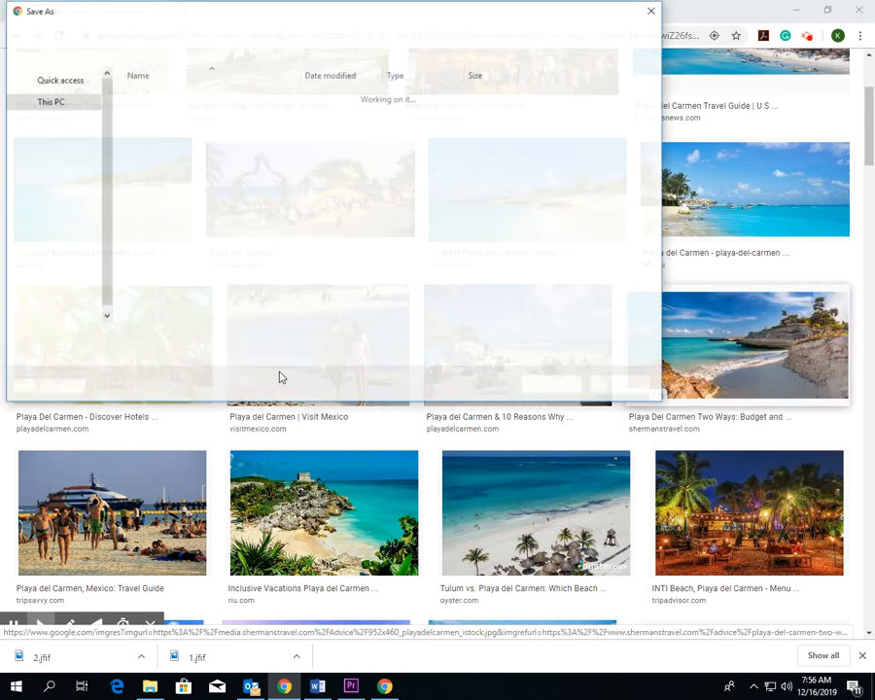
type("3")
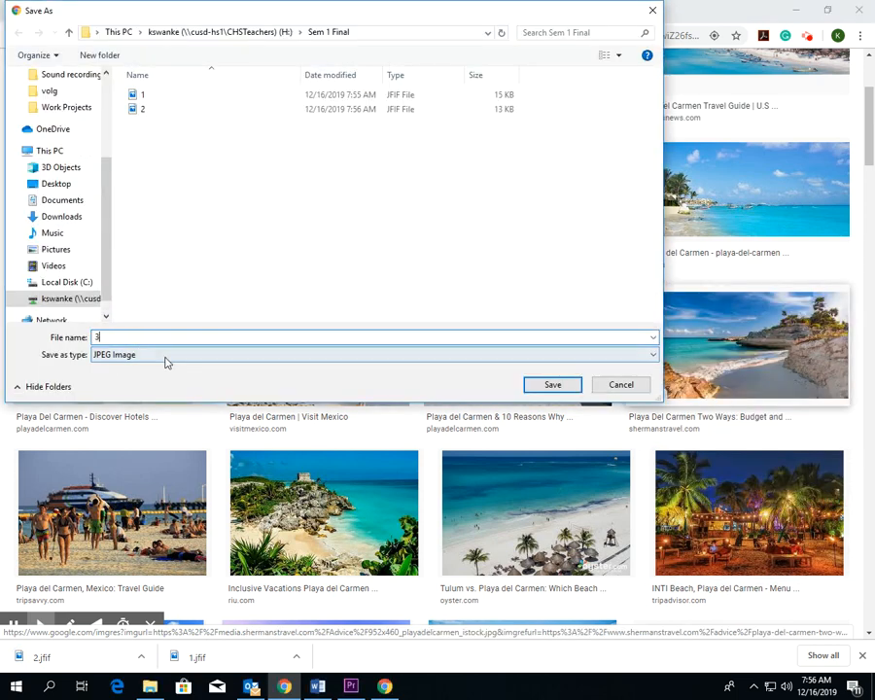
left_click(547, 384)
Save the rocky cove beach photo from shermanstravel.com as 4 in the Sem 1 Final folder.
right_click(687, 373)
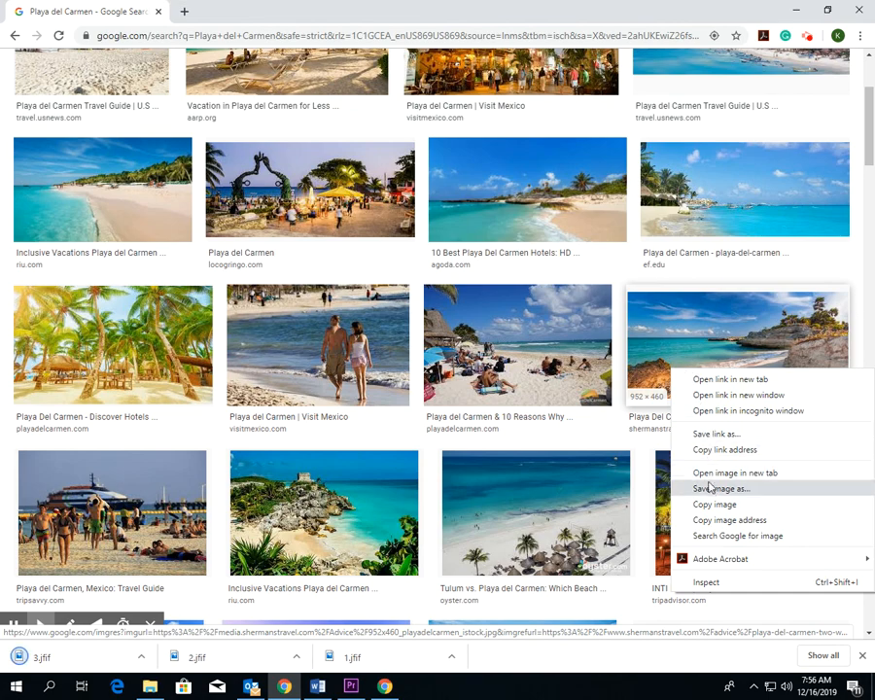
left_click(708, 488)
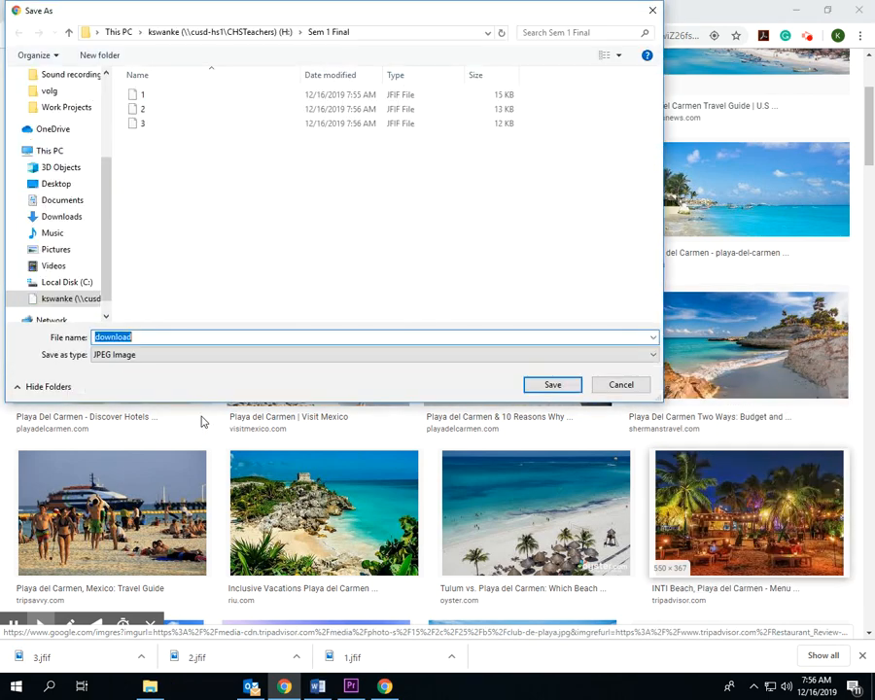
type("4")
left_click(550, 385)
Save the riu.com photo of the clifftop ruin above the beach as 5 in the Sem 1 Final folder.
scroll(524, 389, "down", 3)
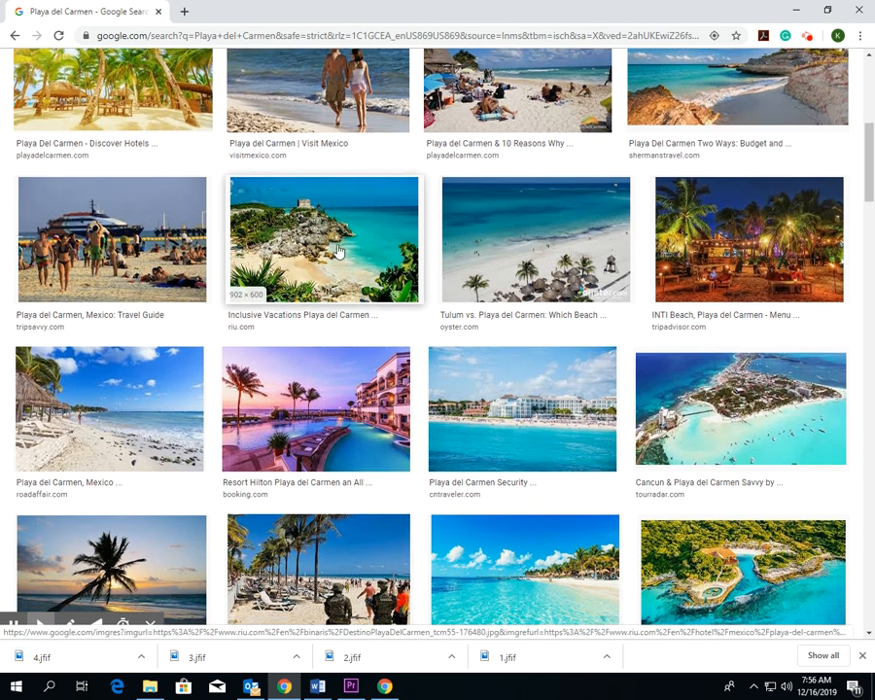
right_click(338, 246)
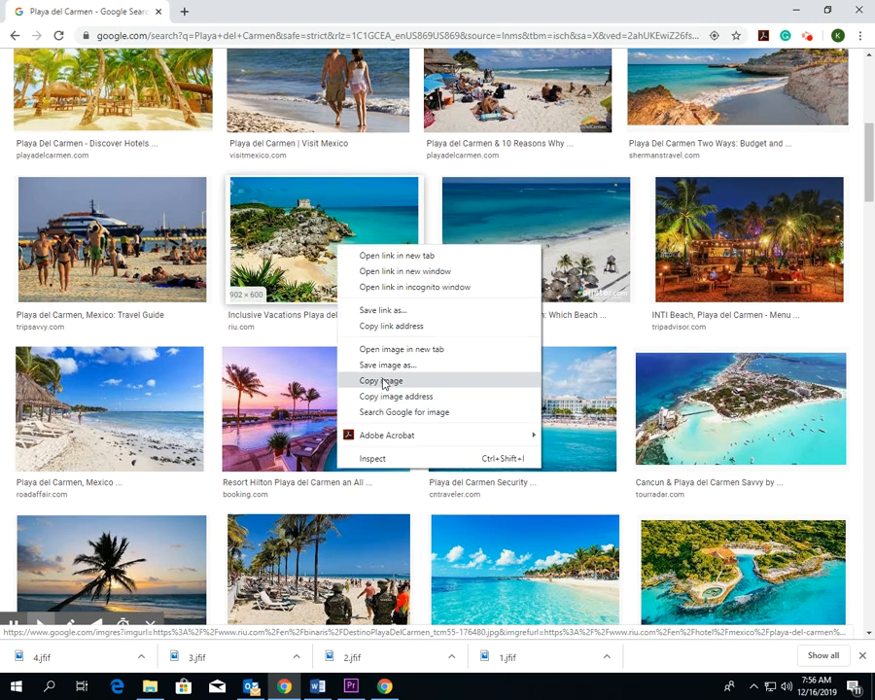
left_click(386, 365)
type("5")
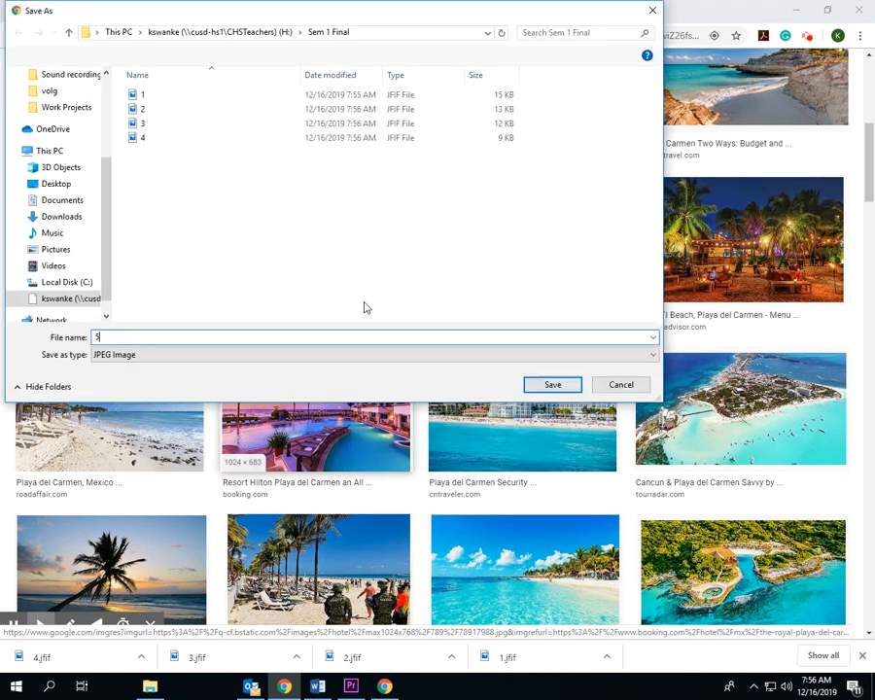
left_click(550, 384)
Replace the Playa del Carmen image search with a search for "mayan temple".
scroll(408, 394, "down", 4)
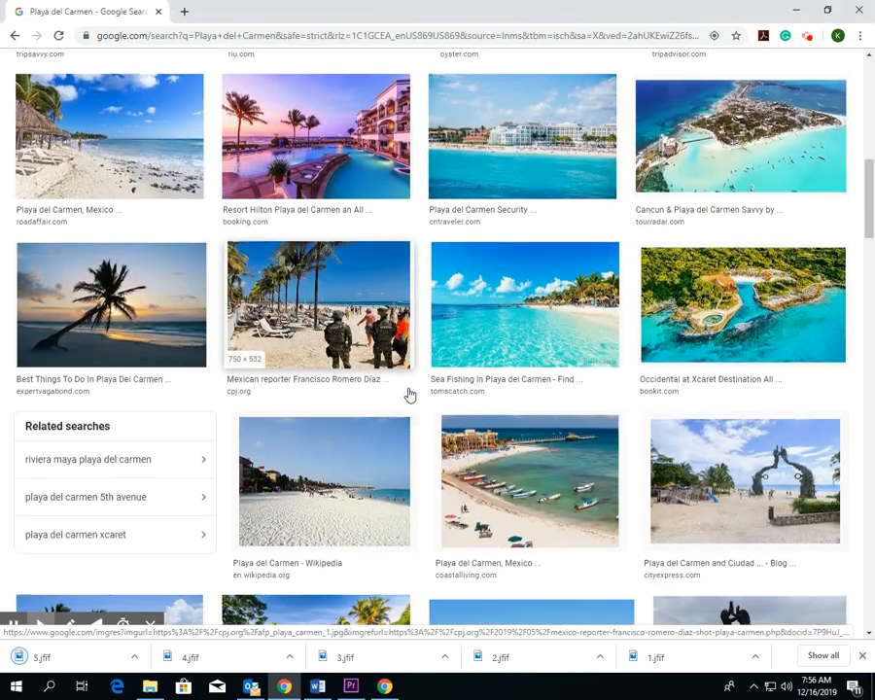
scroll(408, 394, "up", 7)
scroll(408, 393, "up", 3)
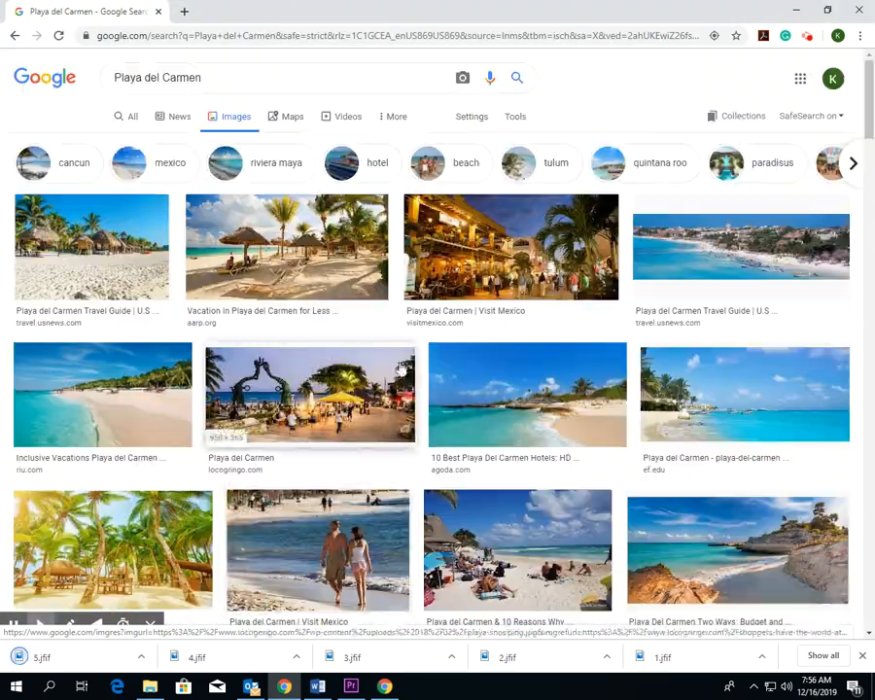
left_click_drag(219, 76, 46, 68)
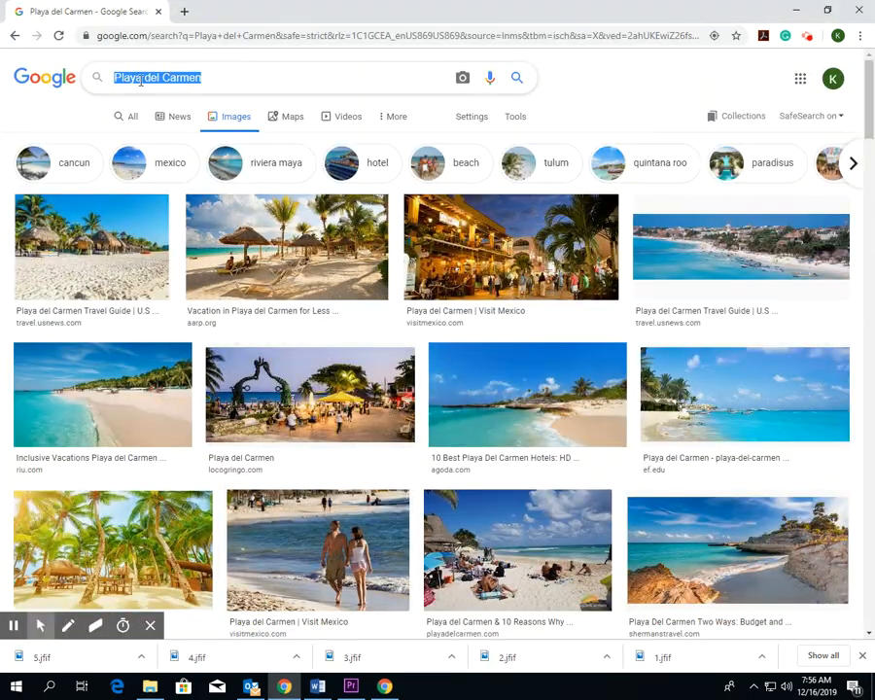
type("mayan templ")
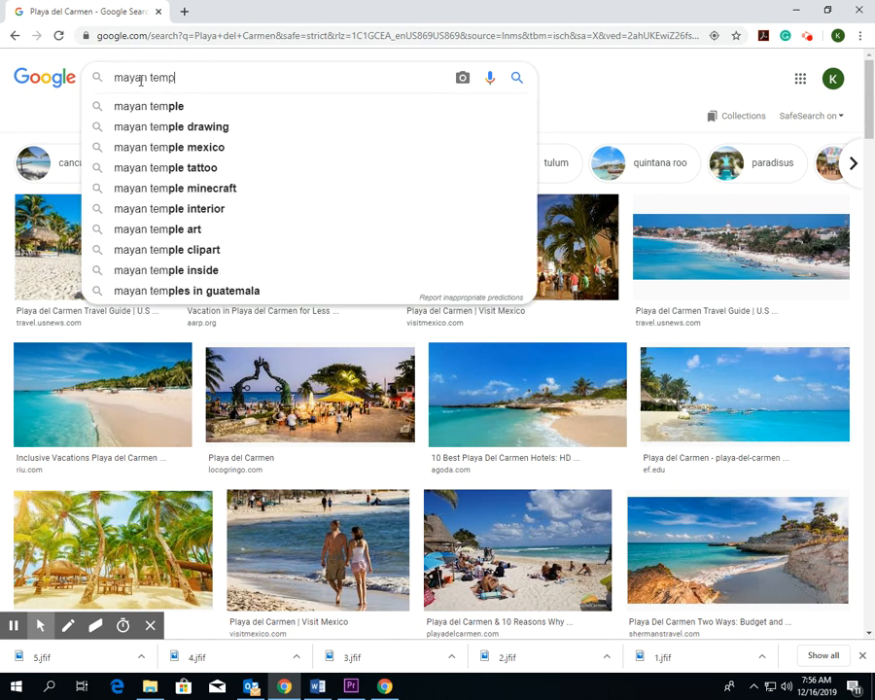
left_click(152, 107)
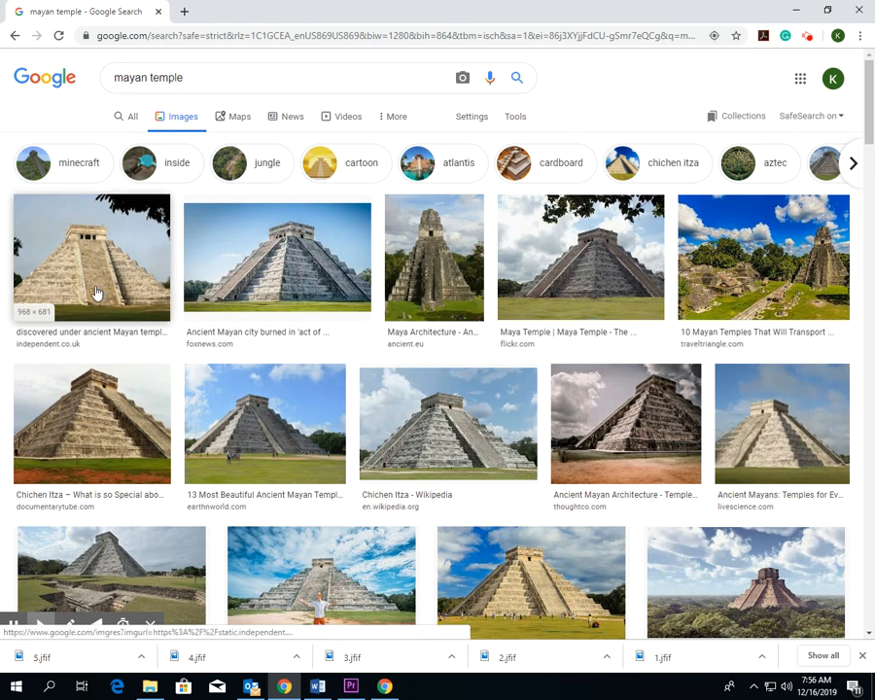
Save the documentarytube.com pyramid photo as "Chichen itza" in the Sem 1 Final folder.
right_click(103, 428)
left_click(136, 545)
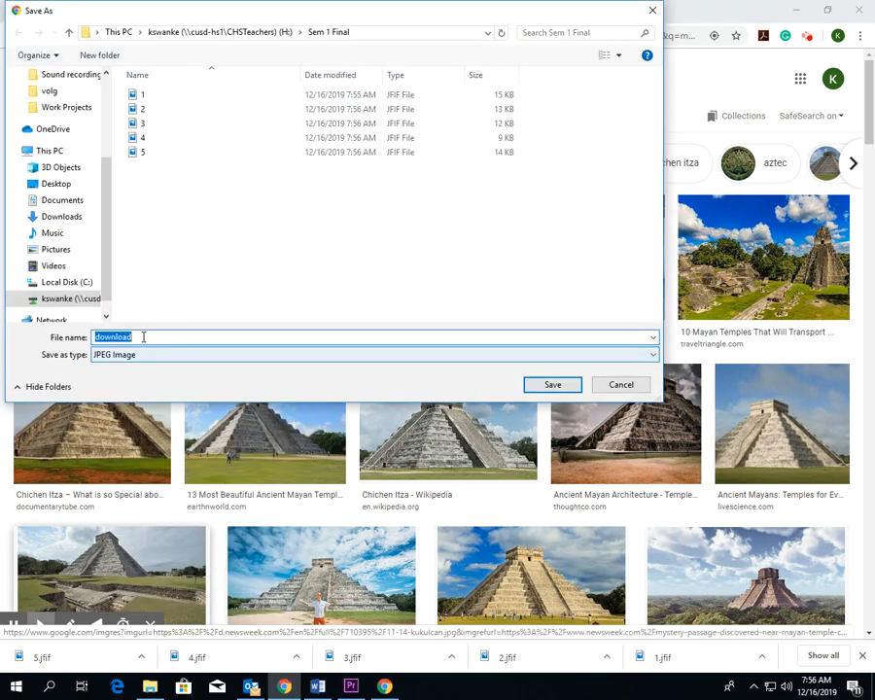
type("Chichen itza")
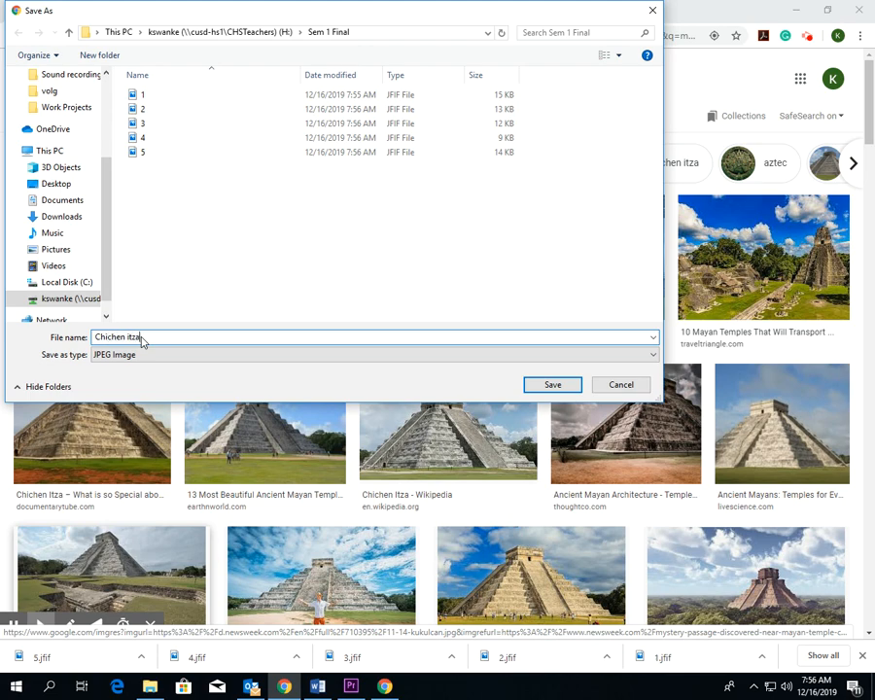
left_click(551, 384)
Look through more temple images, and replace the image search with "explore cancun".
scroll(533, 420, "down", 1)
scroll(533, 419, "down", 1)
scroll(533, 419, "down", 3)
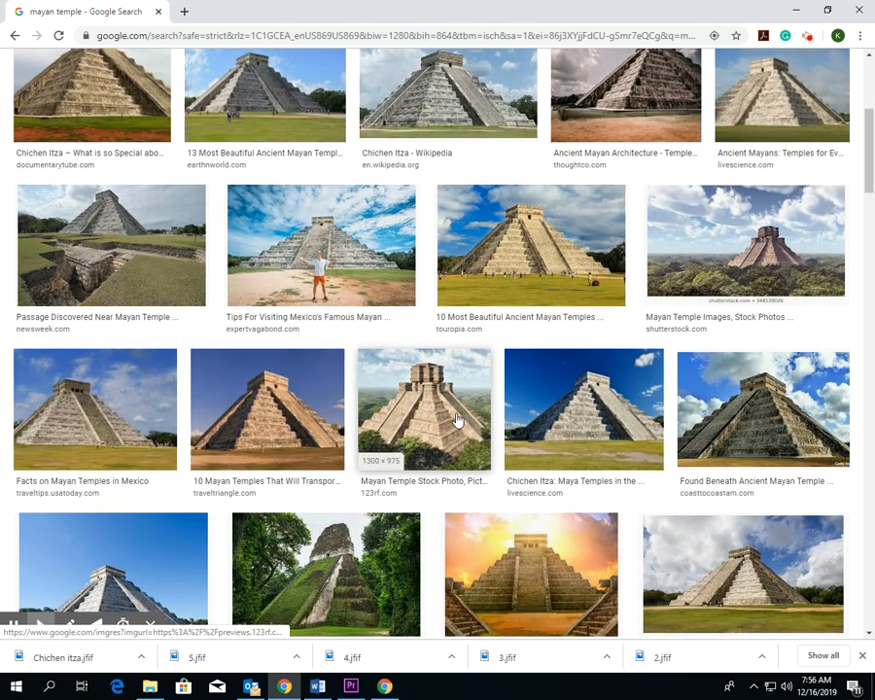
scroll(457, 418, "up", 5)
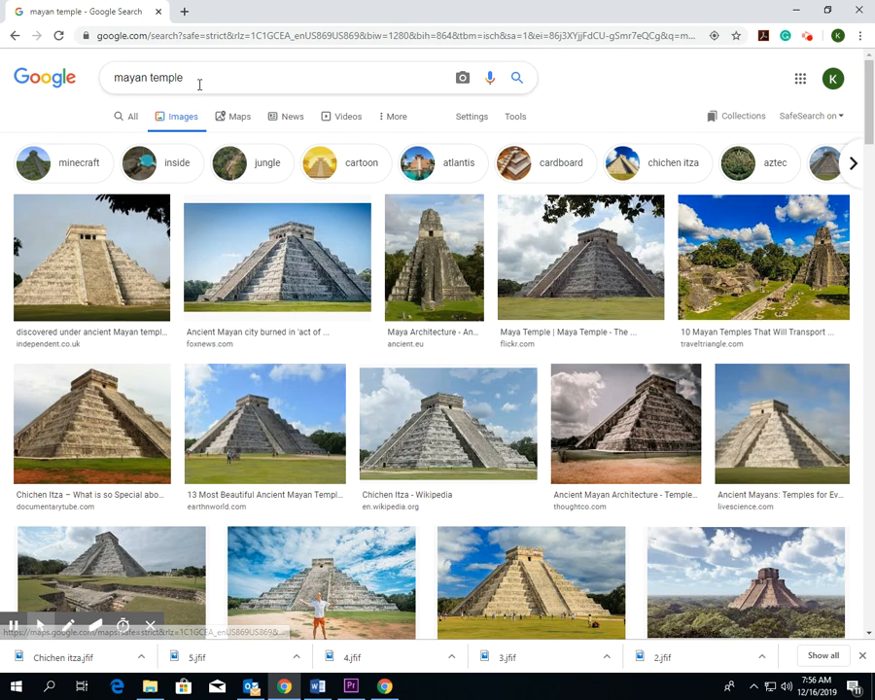
left_click(247, 71)
left_click_drag(247, 71, 101, 78)
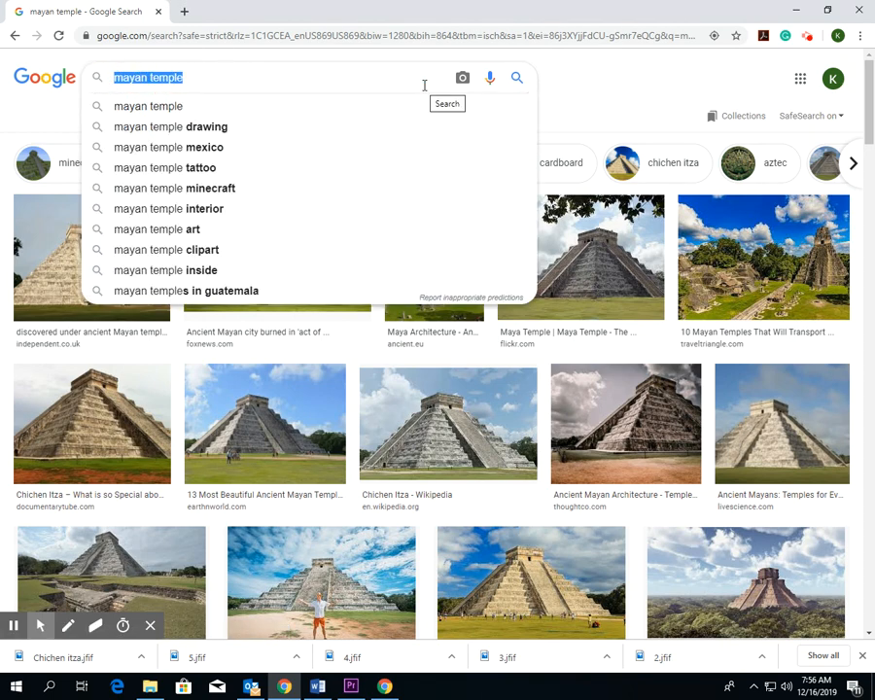
key("BackSpace")
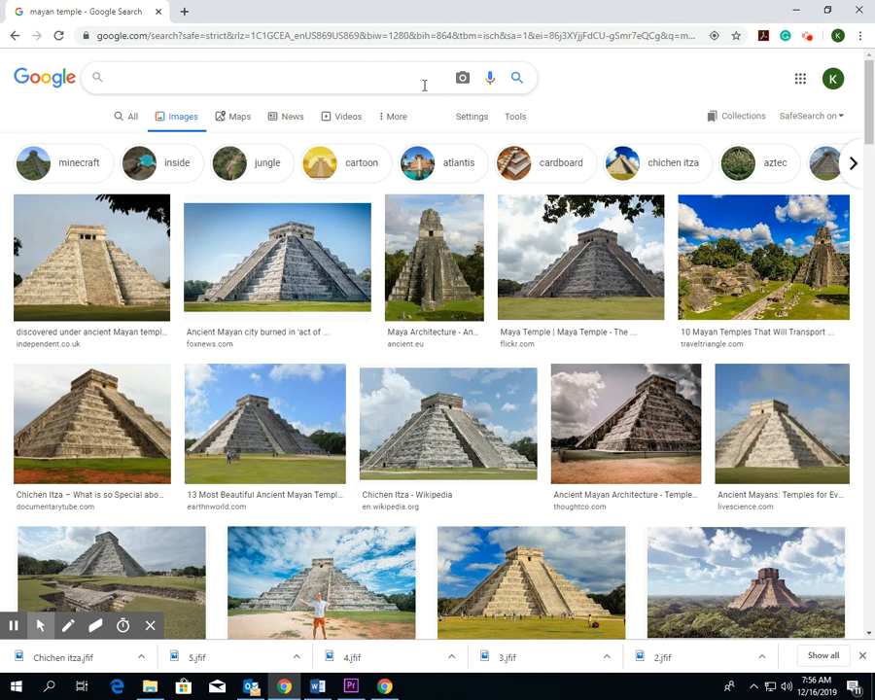
type("explore ")
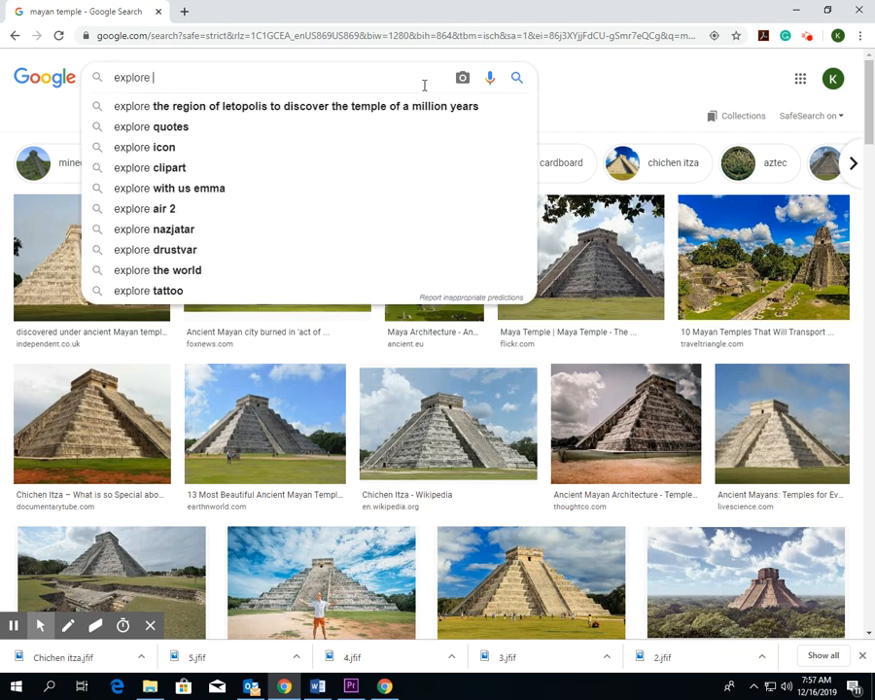
type("cancun")
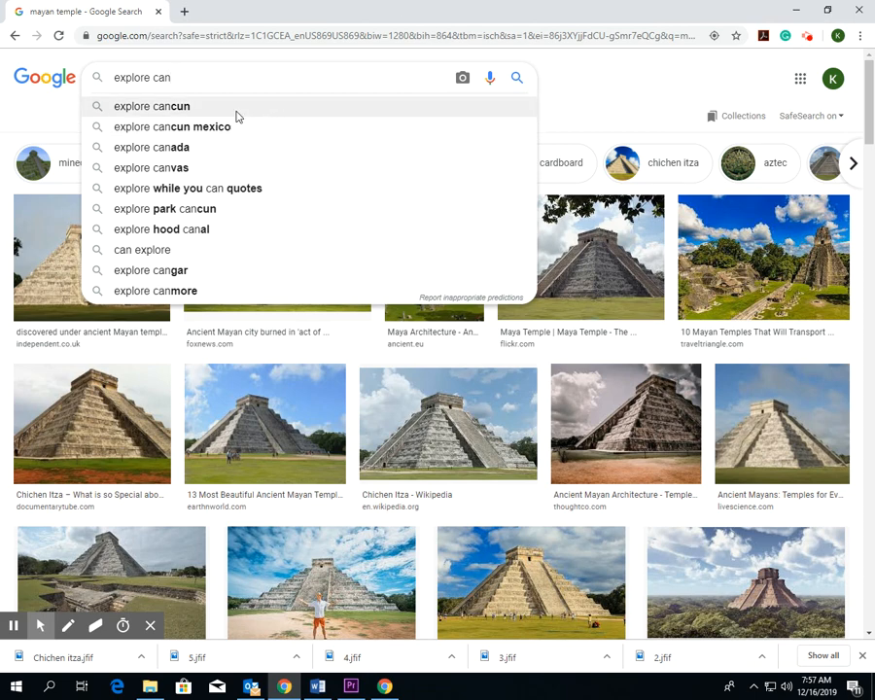
left_click(235, 109)
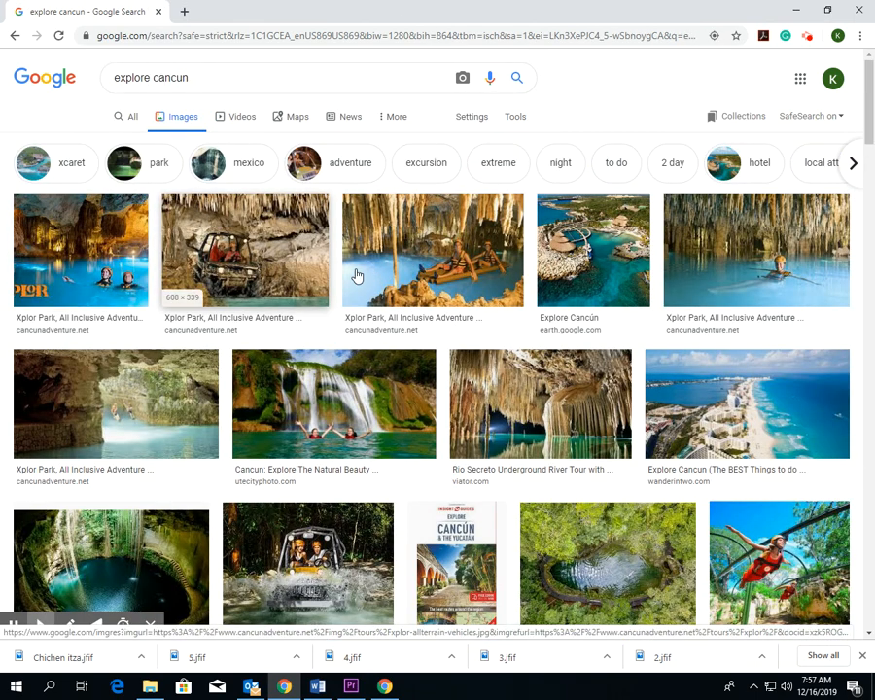
Save the Xplor Park photo of people paddling through the cave river as "explore" in the Sem 1 Final folder.
right_click(400, 260)
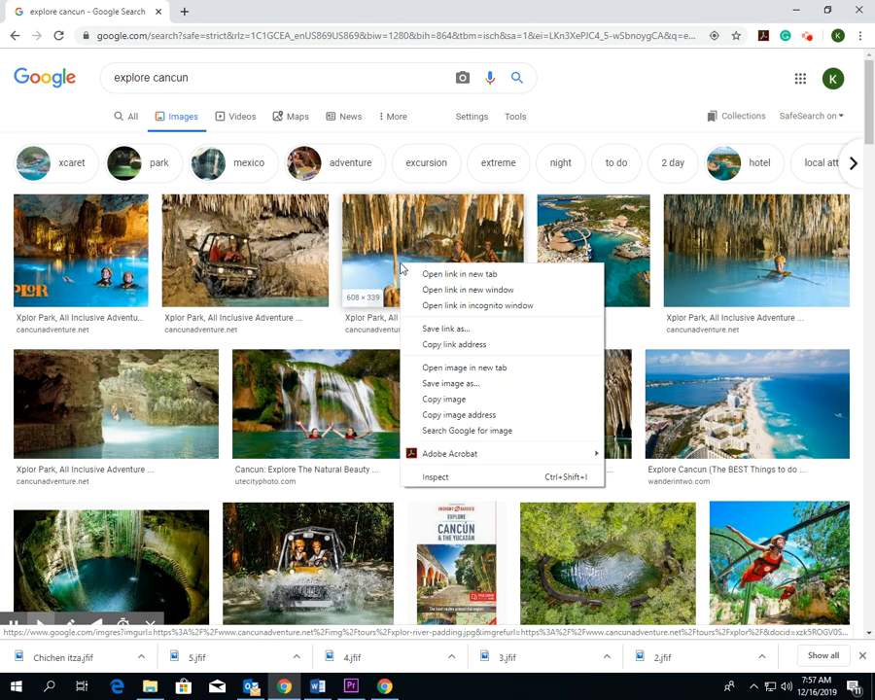
left_click(443, 384)
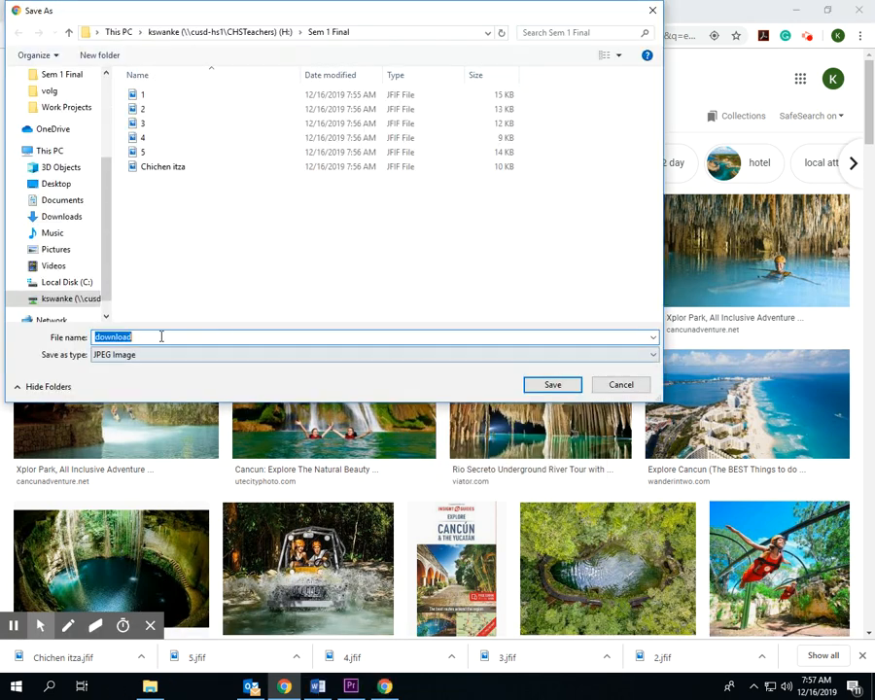
type("ec")
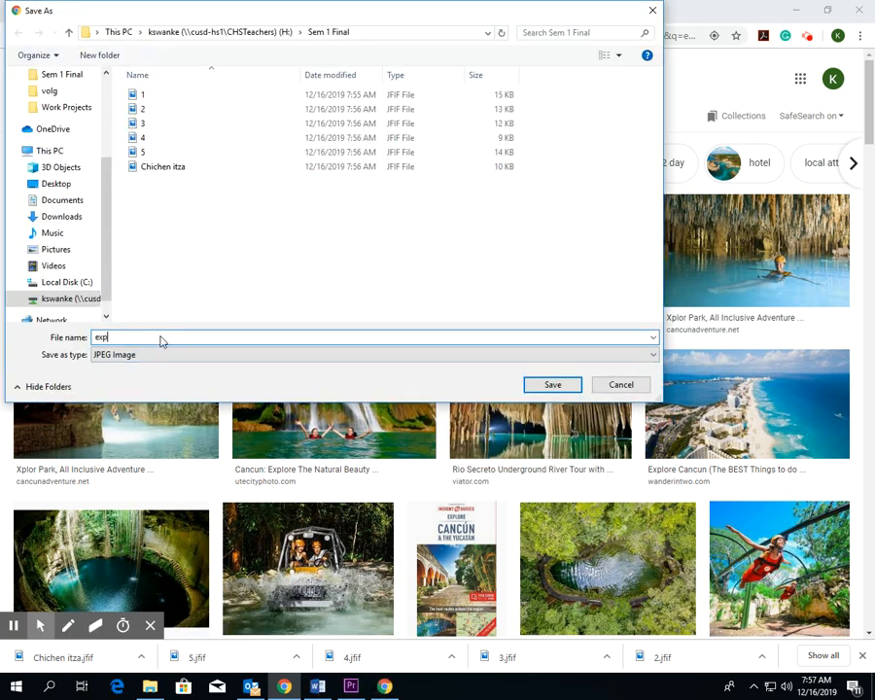
left_click(550, 383)
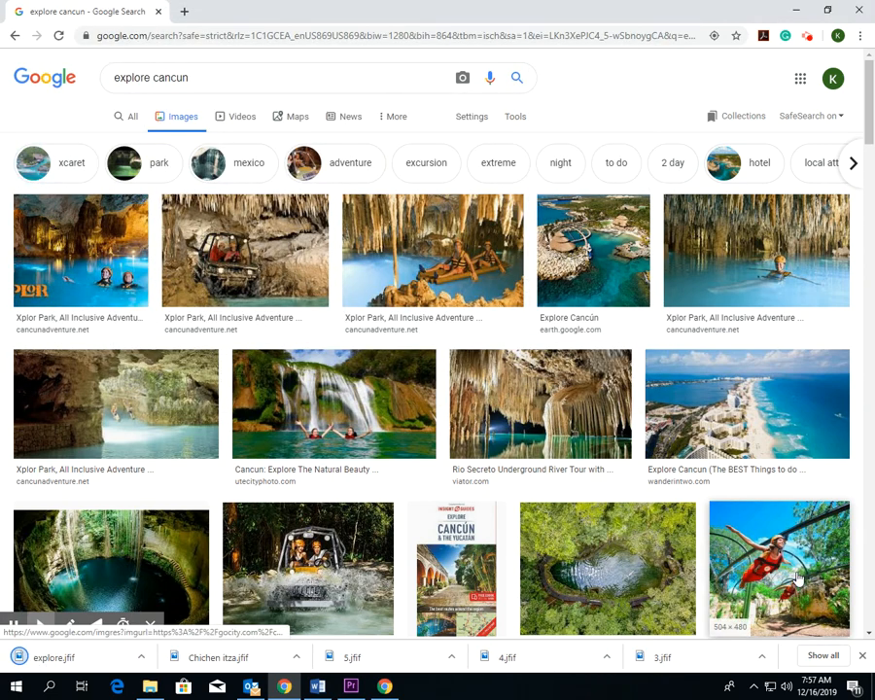
Save the facebook.com photo of the green-water cenote as "cent" in the Sem 1 Final folder.
scroll(661, 447, "down", 3)
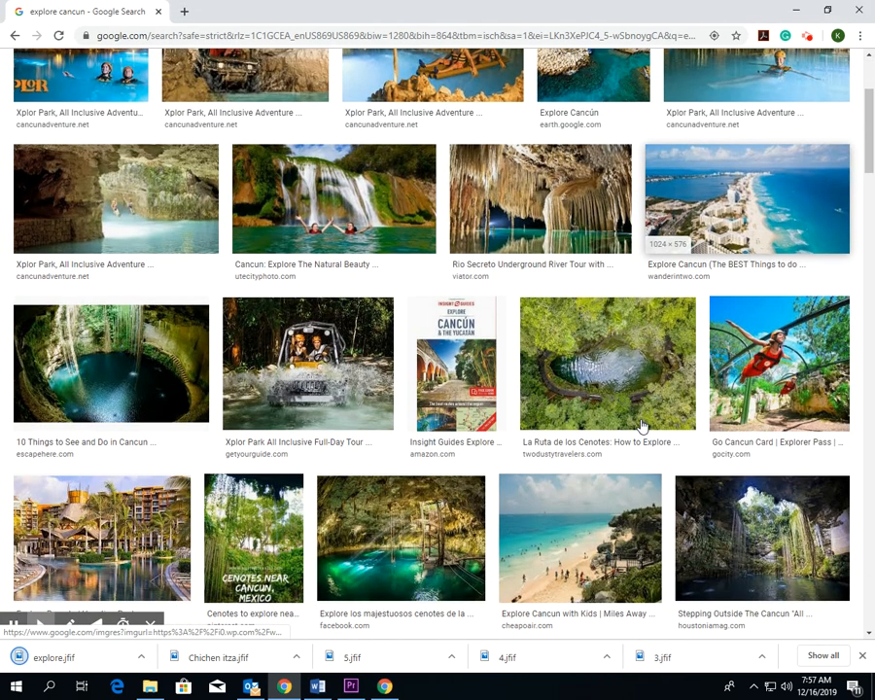
right_click(412, 522)
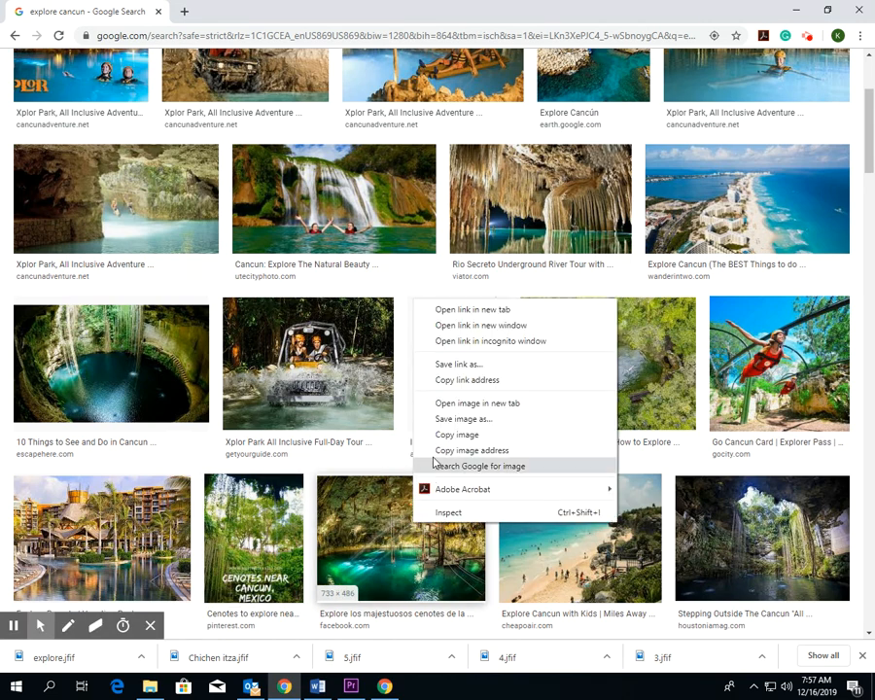
left_click(442, 419)
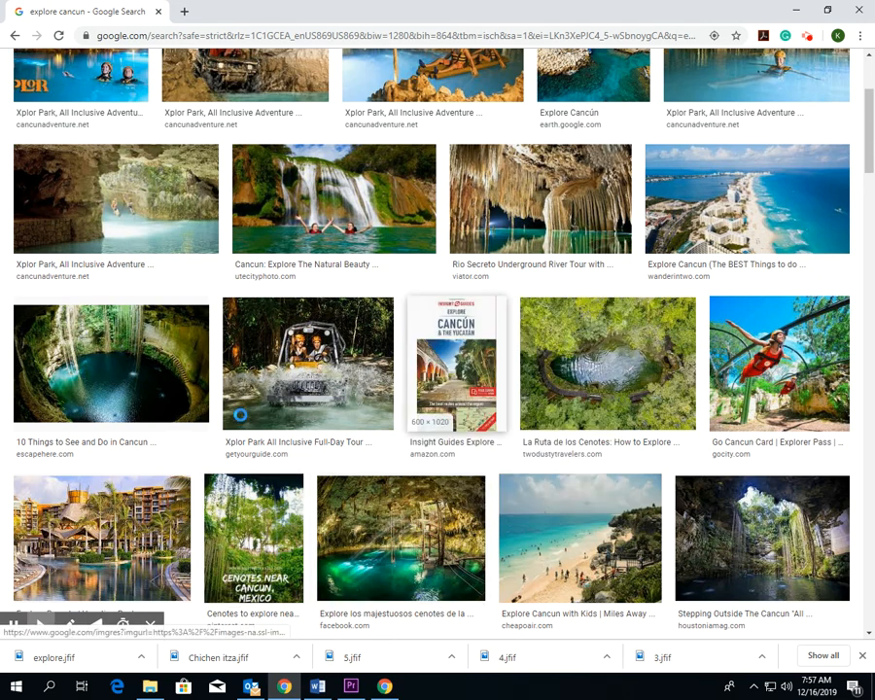
type("cent")
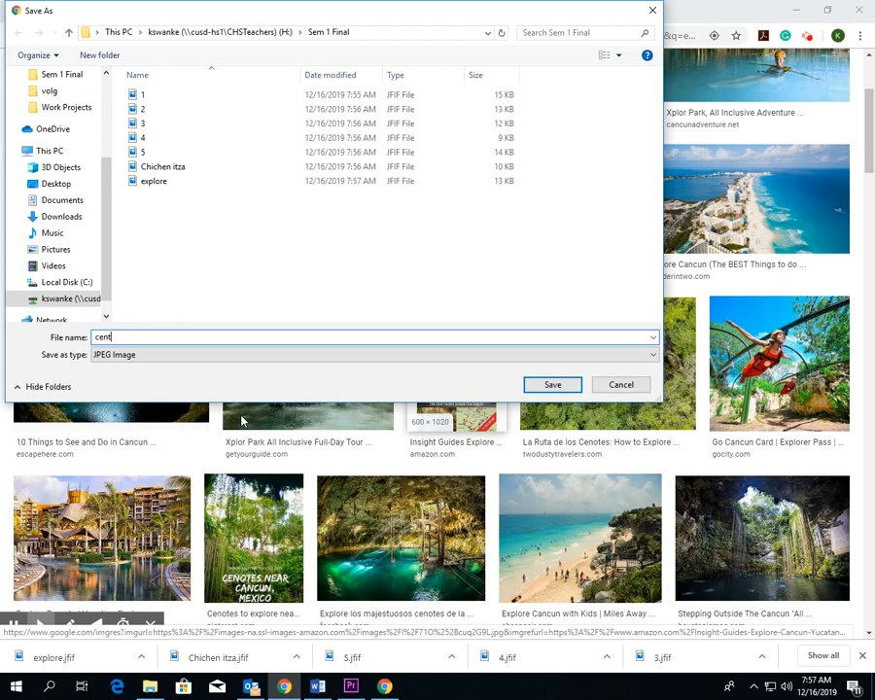
left_click(558, 387)
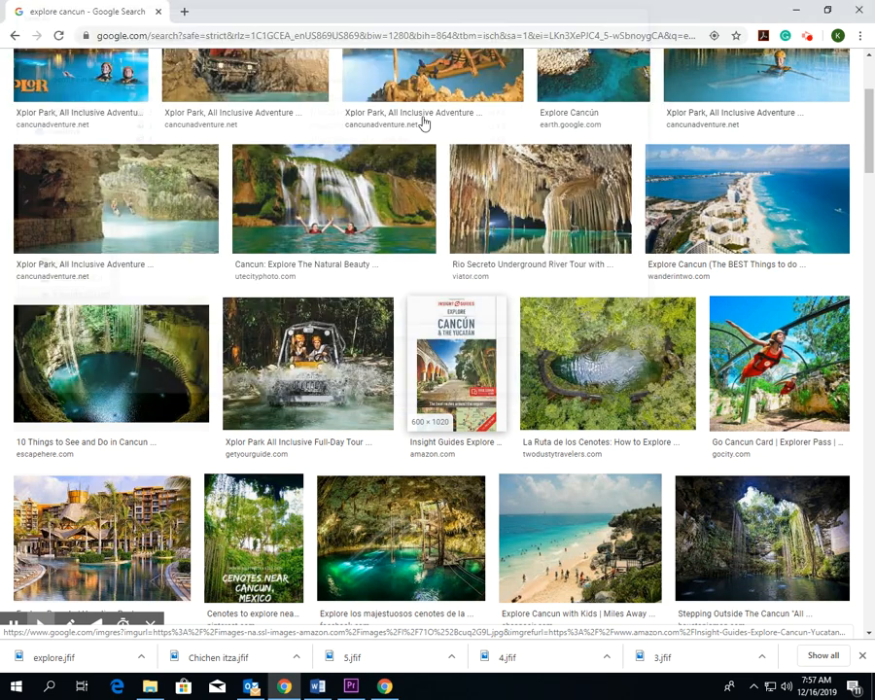
Switch to Premiere Pro and create a new legacy title with the default name and video settings.
left_click(351, 687)
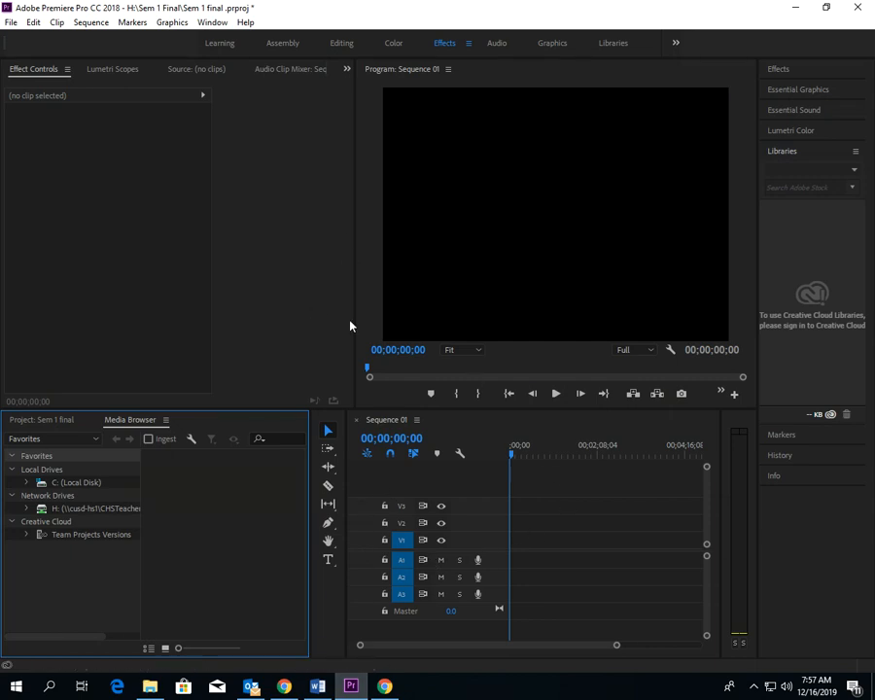
left_click(11, 21)
mouse_move(105, 36)
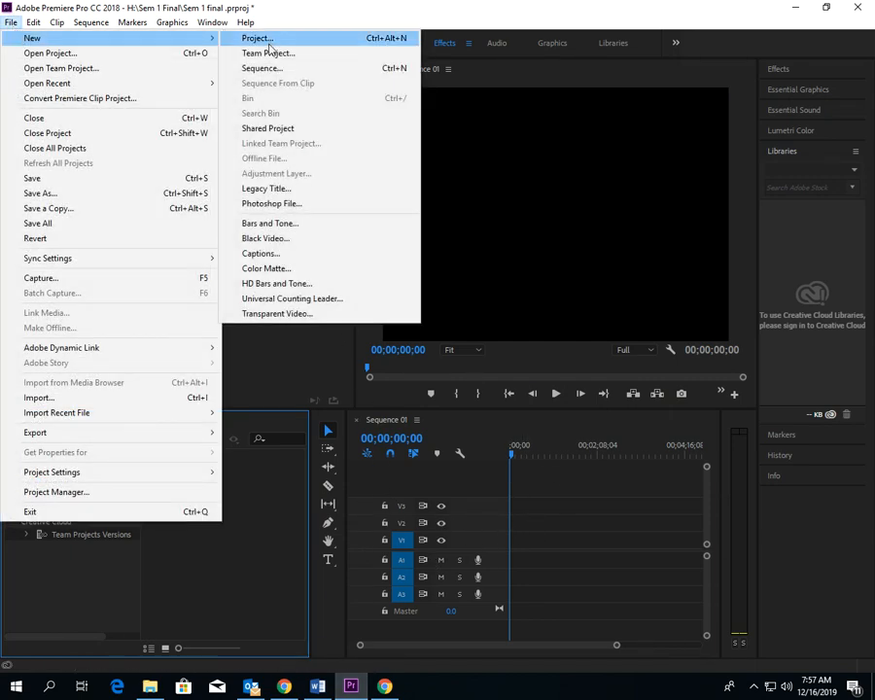
left_click(276, 188)
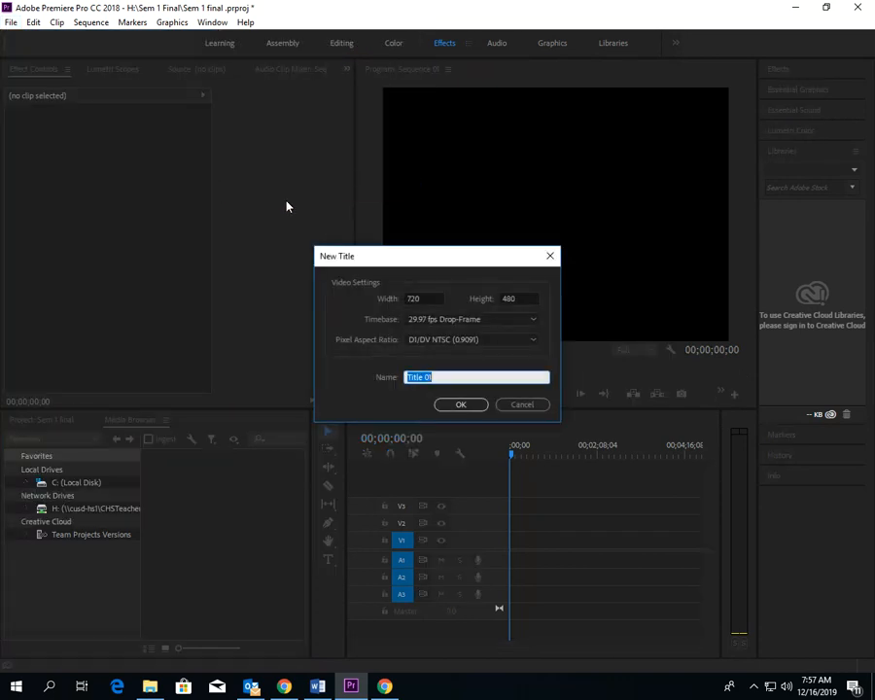
left_click(458, 403)
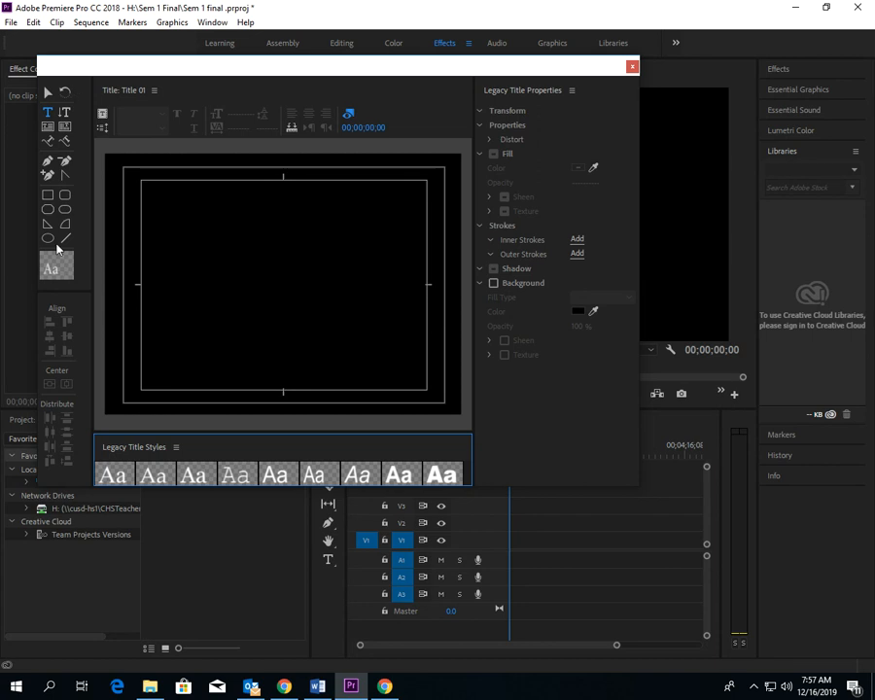
Add the text "Playa Del Carmen" to the title canvas.
left_click(47, 113)
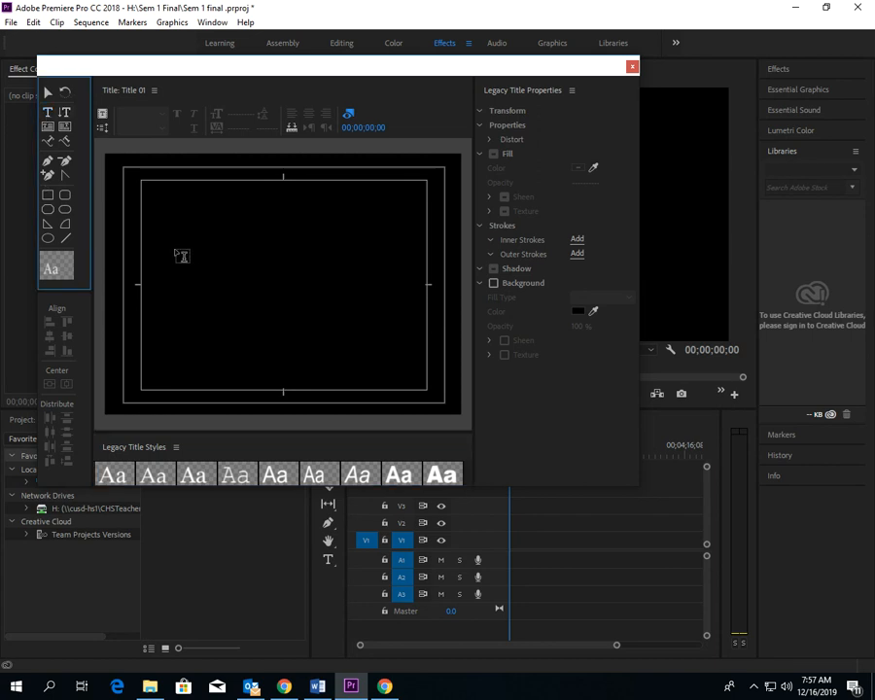
left_click(170, 248)
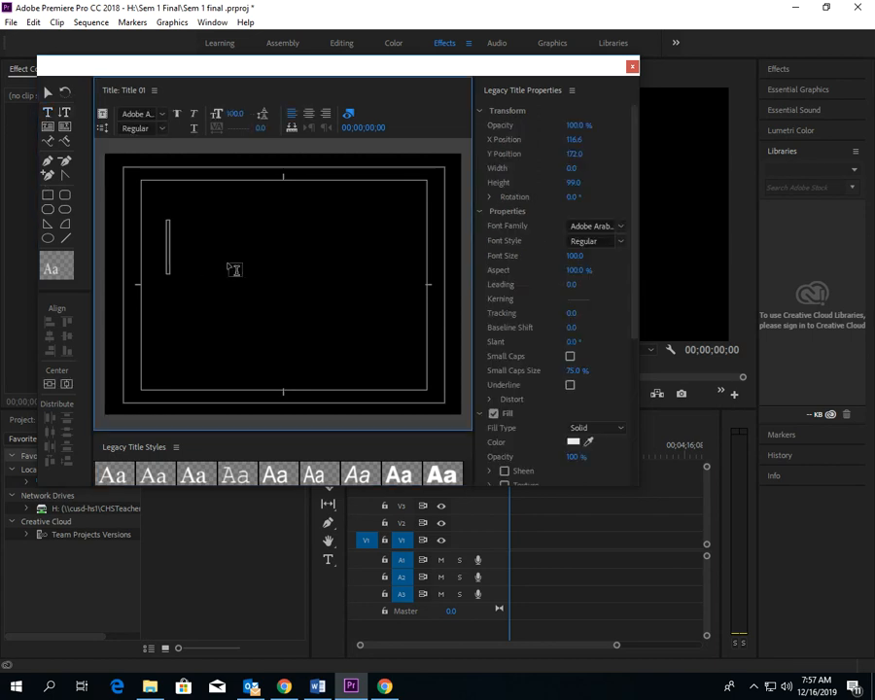
type("Playa D")
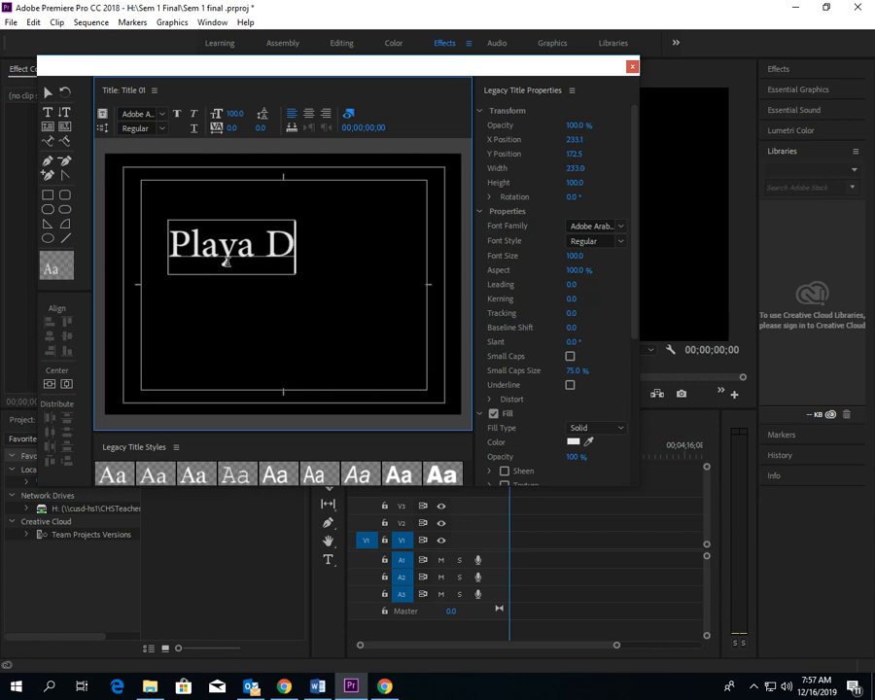
type("el Carmen")
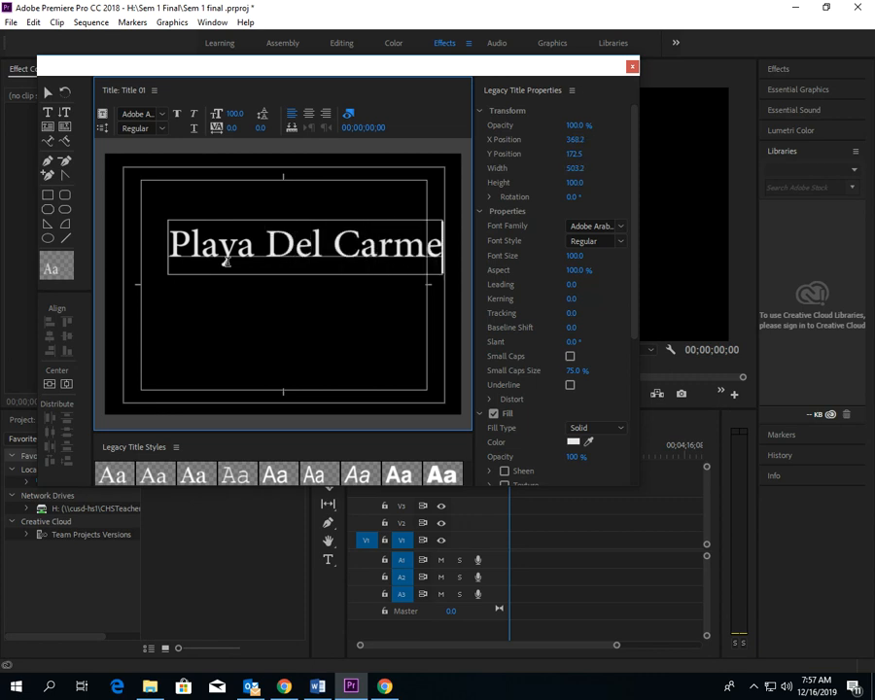
Shrink the title text to a font size of about 82 and centre it within the inner safe margin.
left_click(48, 93)
left_click_drag(286, 255, 224, 276)
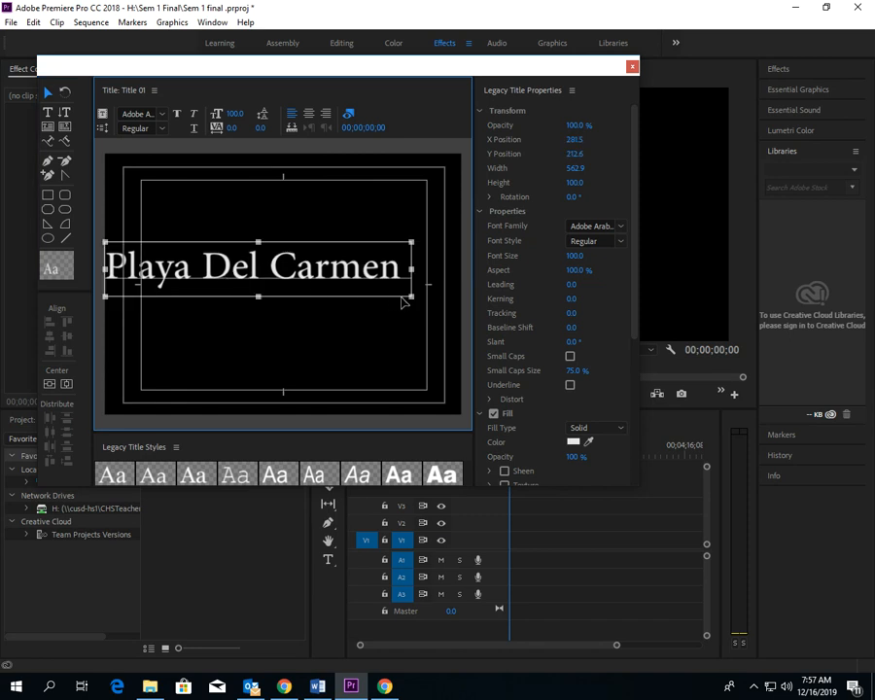
left_click_drag(358, 286, 327, 280)
Try the Arial Black title style on the text, then apply the white Impact style instead.
left_click(437, 459)
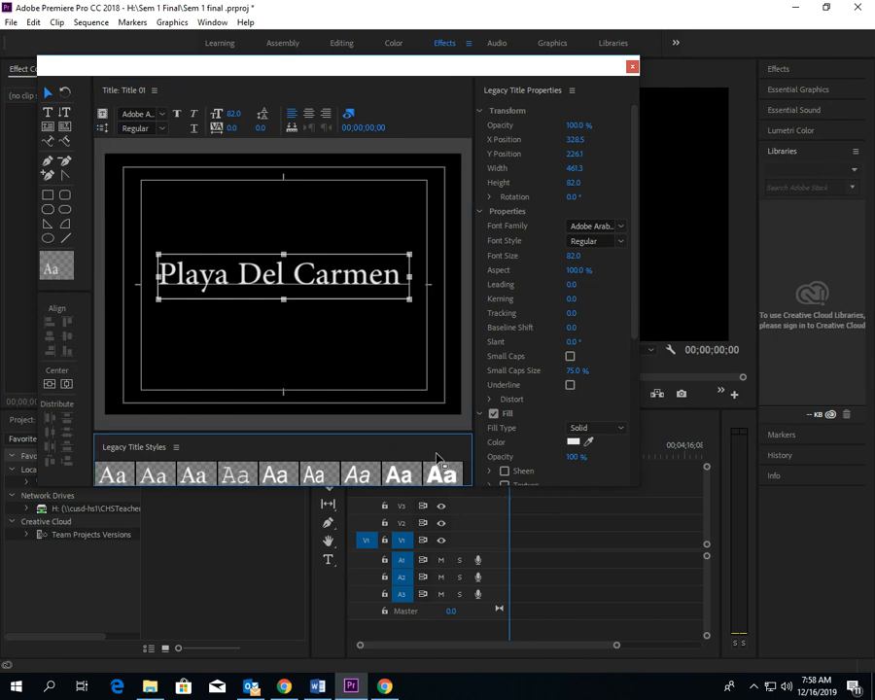
left_click(437, 476)
scroll(254, 472, "down", 2)
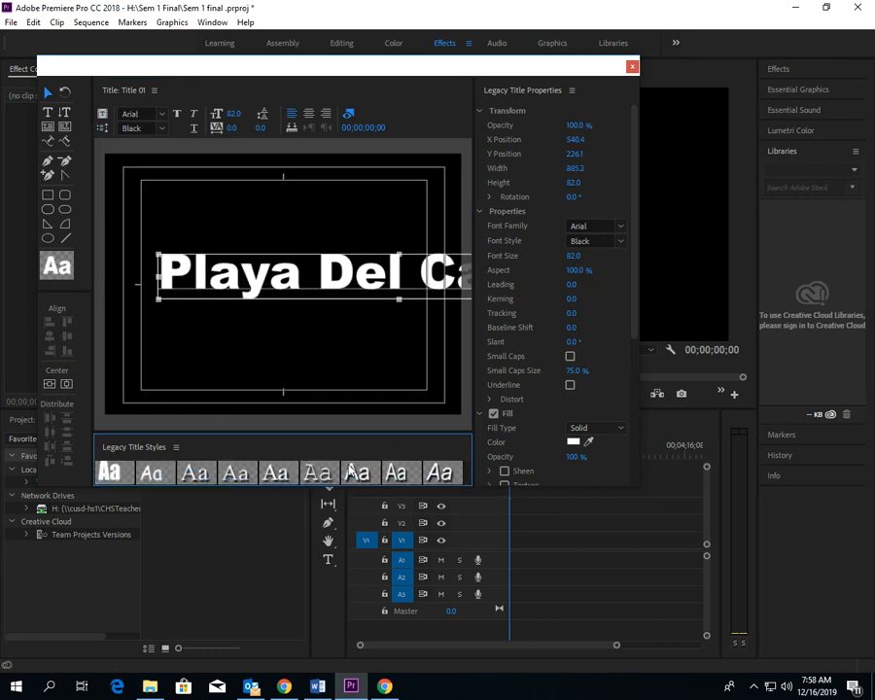
scroll(261, 472, "down", 2)
scroll(206, 469, "down", 1)
left_click(192, 472)
Shrink the Impact title to a font size of about 70 and position it inside the outer safe margin.
left_click_drag(312, 294, 284, 304)
left_click_drag(131, 309, 185, 302)
left_click_drag(246, 294, 192, 306)
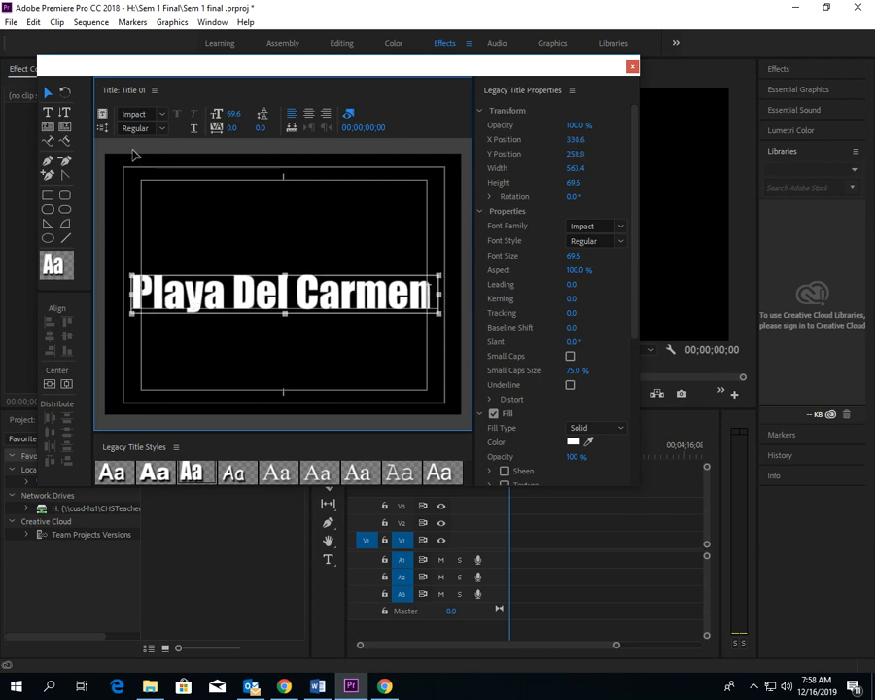
Make the title crawl left, starting off screen but not ending off screen, and close the title editor.
left_click(102, 127)
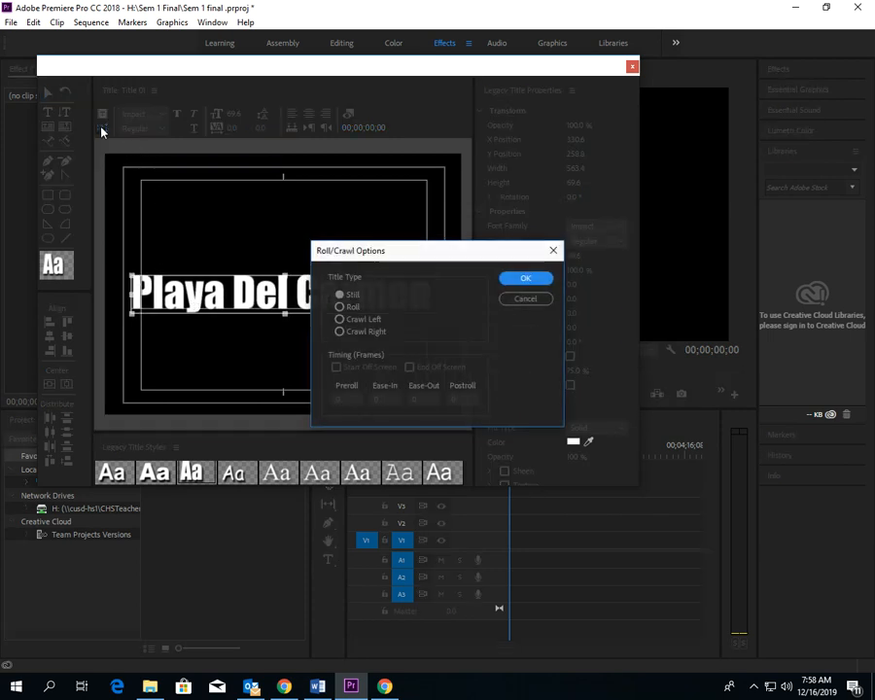
left_click(339, 319)
left_click(336, 368)
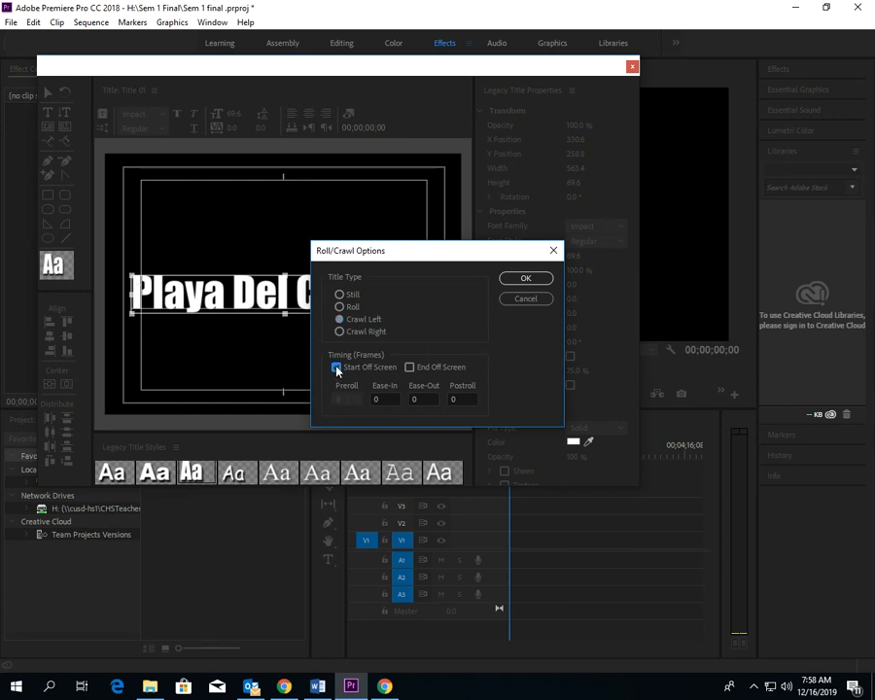
left_click(410, 367)
left_click(410, 367)
left_click(515, 278)
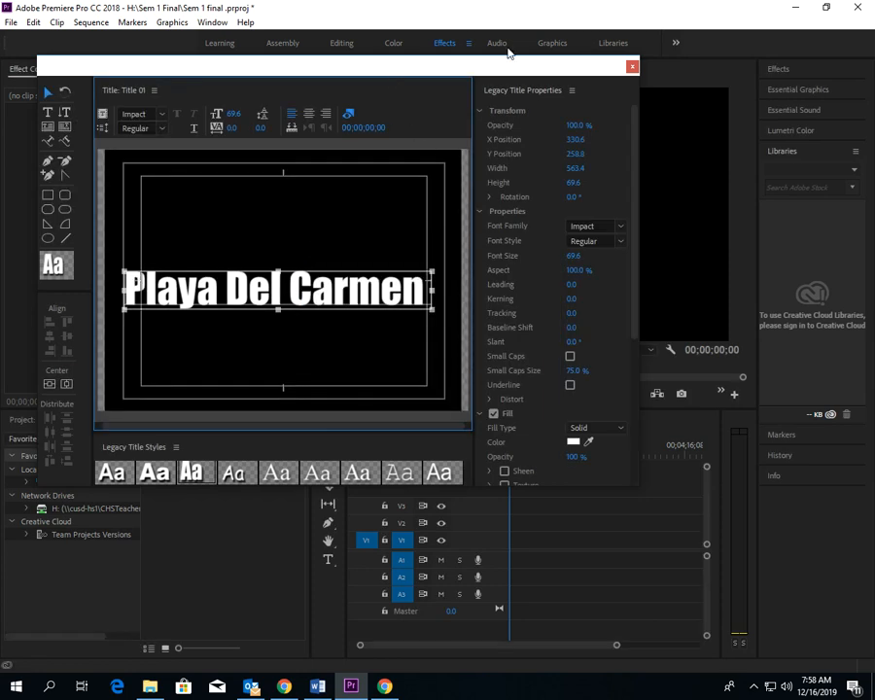
left_click(631, 67)
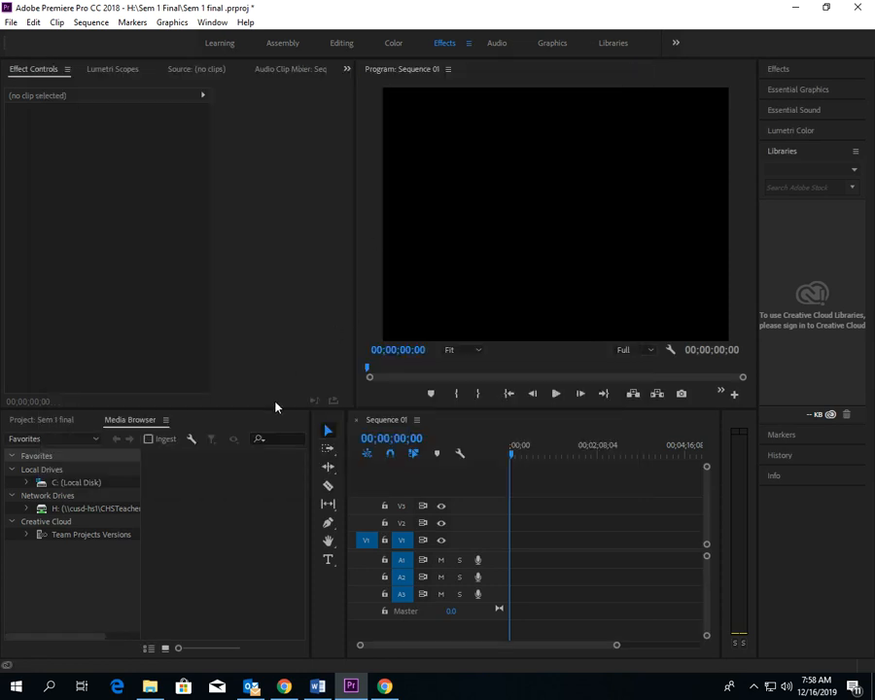
Place Title 01 at the start of track V1, changing the sequence settings to match, and play it.
left_click(16, 423)
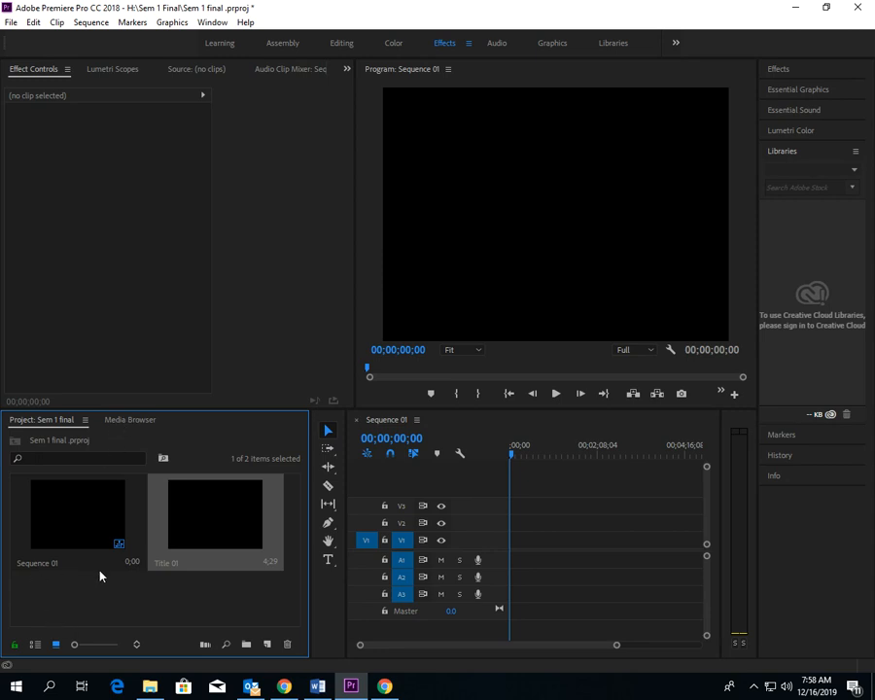
left_click_drag(253, 510, 507, 537)
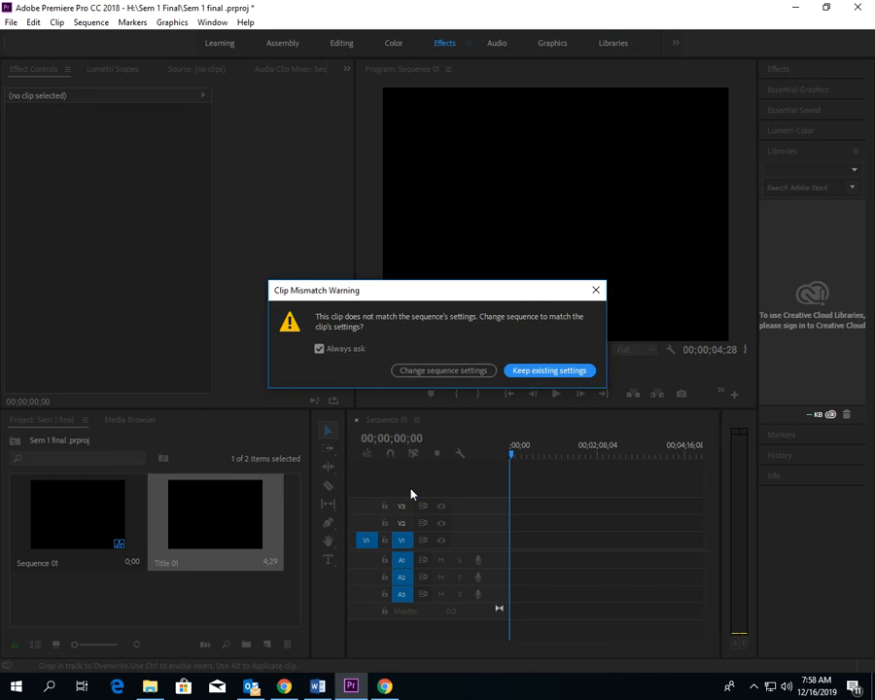
left_click(427, 372)
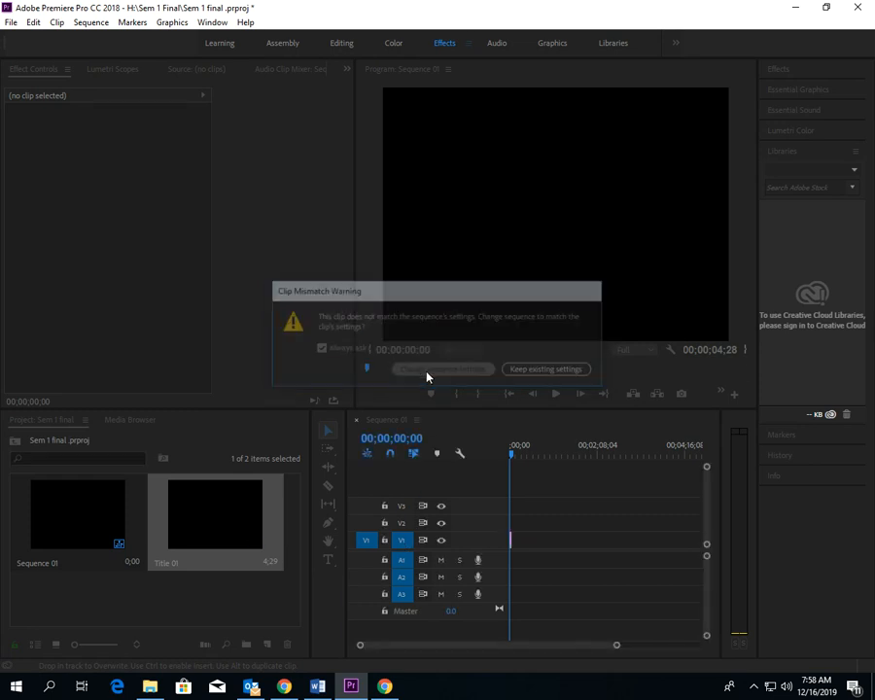
left_click(556, 394)
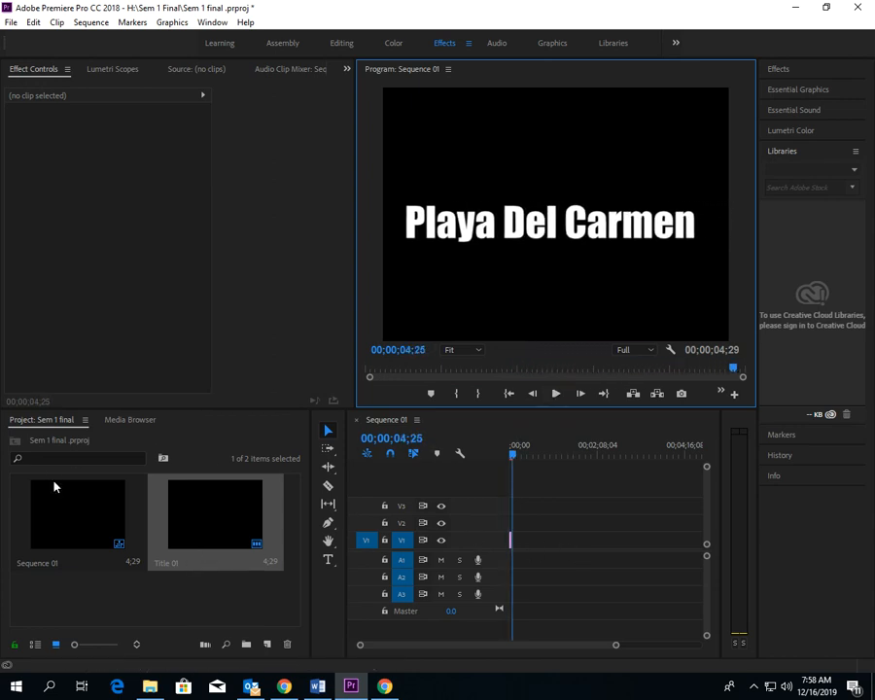
Browse to the Sem 1 Final folder on the H: network drive in the Media Browser.
left_click(128, 420)
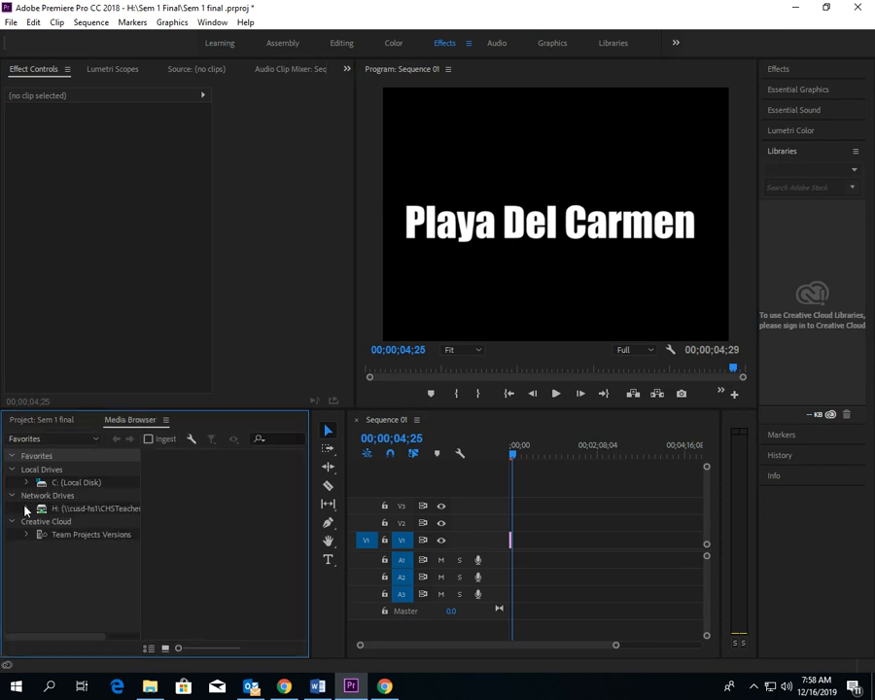
left_click(65, 511)
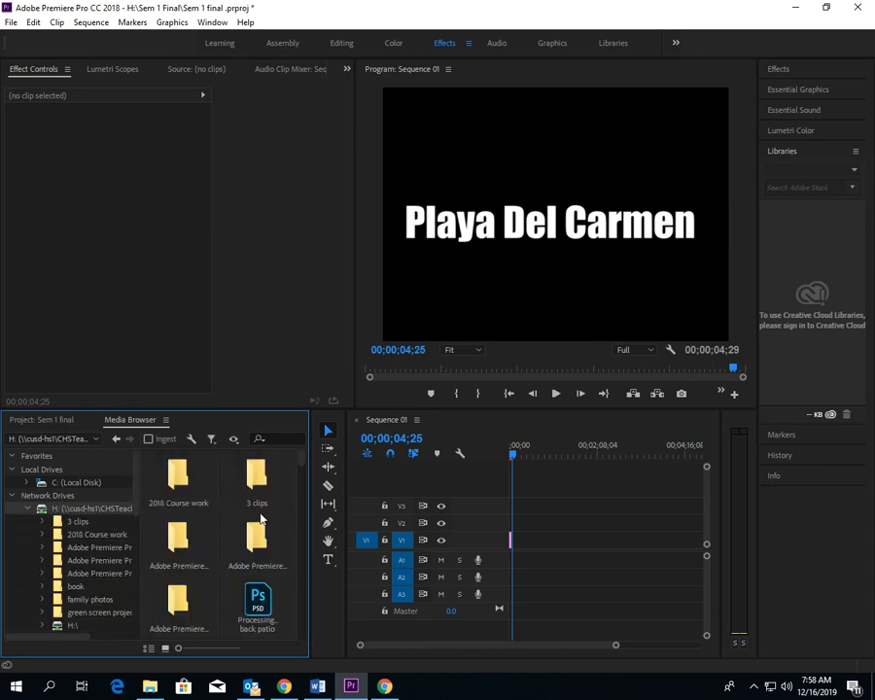
scroll(259, 522, "down", 5)
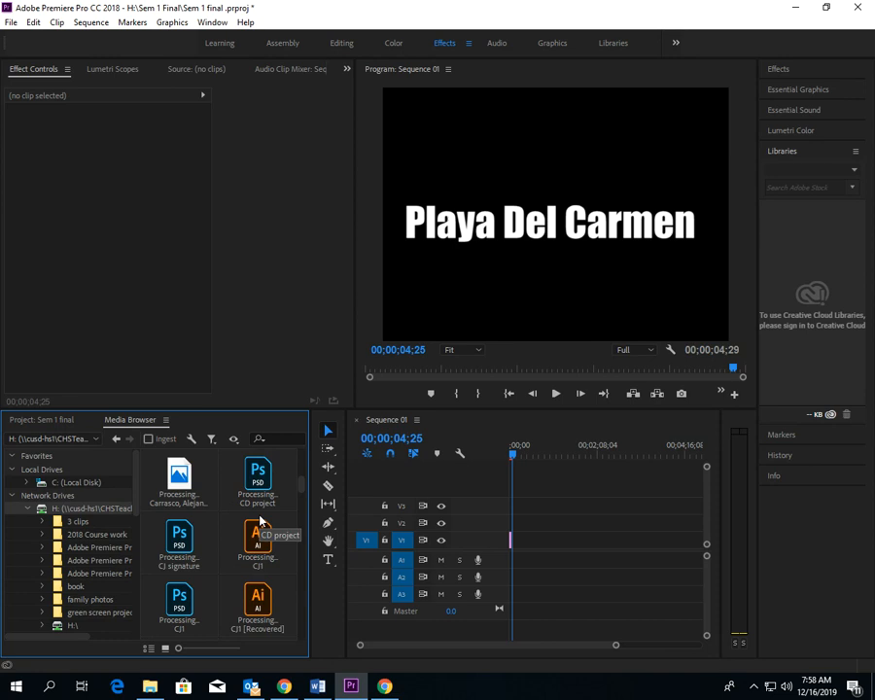
scroll(259, 522, "down", 5)
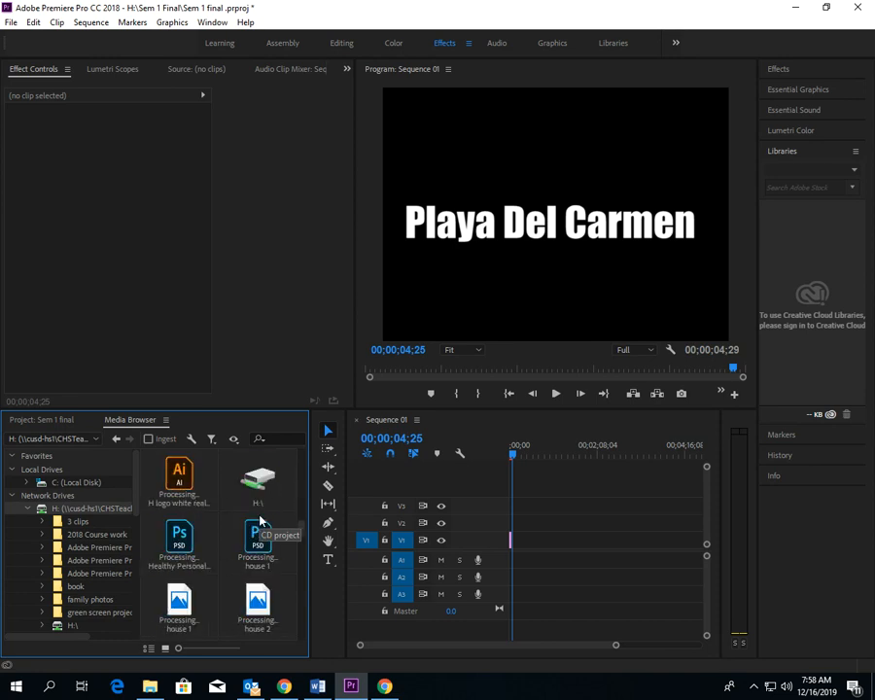
scroll(258, 522, "down", 8)
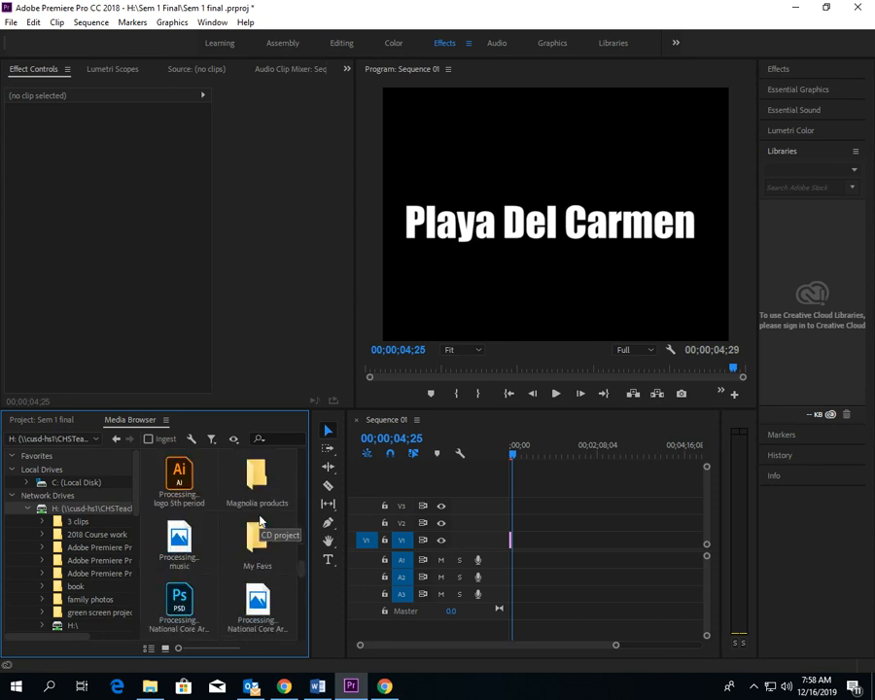
scroll(259, 522, "down", 4)
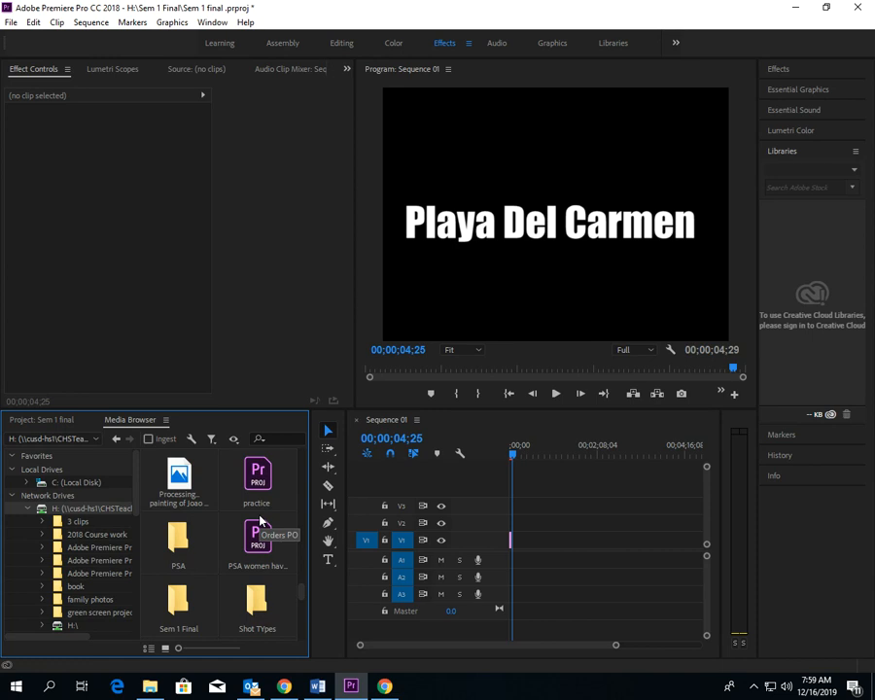
scroll(261, 522, "down", 1)
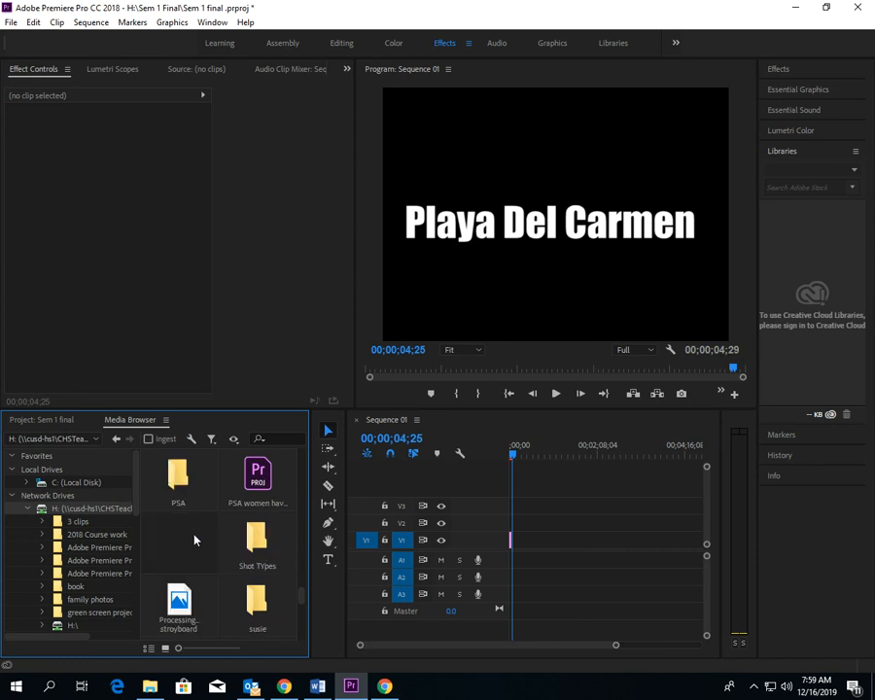
double_click(194, 540)
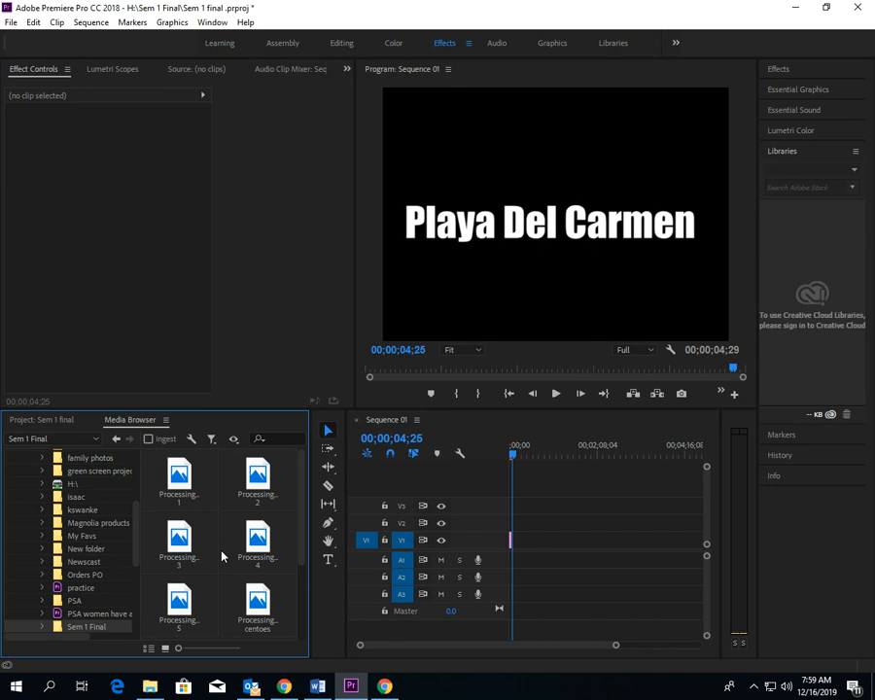
Add image 4 directly after the title on track V1 and magnify the timeline with the Zoom tool.
left_click_drag(239, 526, 525, 550)
left_click(328, 540)
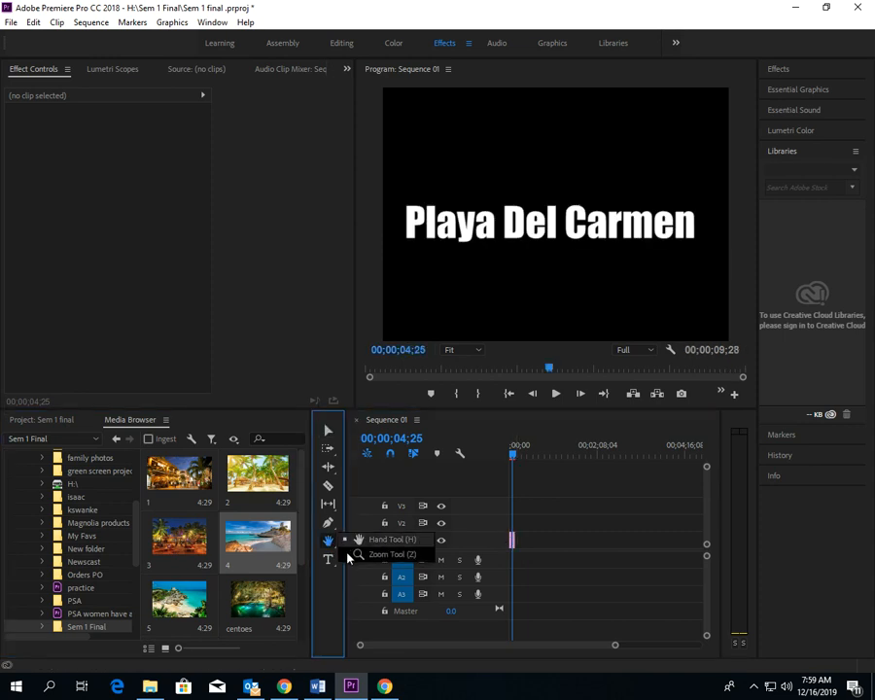
left_click(379, 554)
left_click(525, 539)
left_click(529, 540)
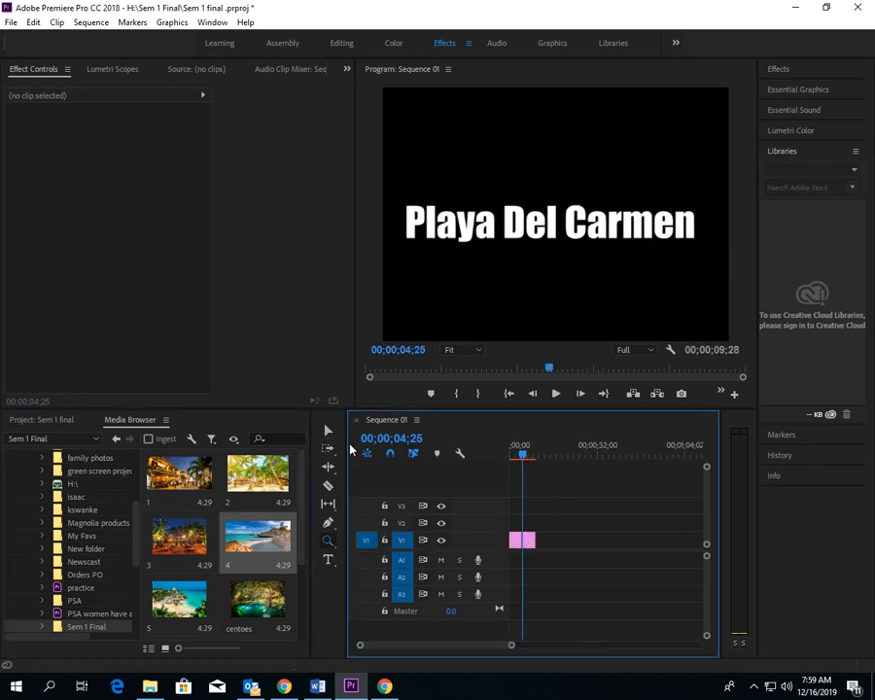
Append images 1, 2 and 3 in that order after the beach photo on track V1.
left_click(301, 519)
left_click_drag(218, 475, 546, 545)
left_click(294, 488)
left_click_drag(293, 487, 556, 541)
left_click_drag(173, 541, 570, 540)
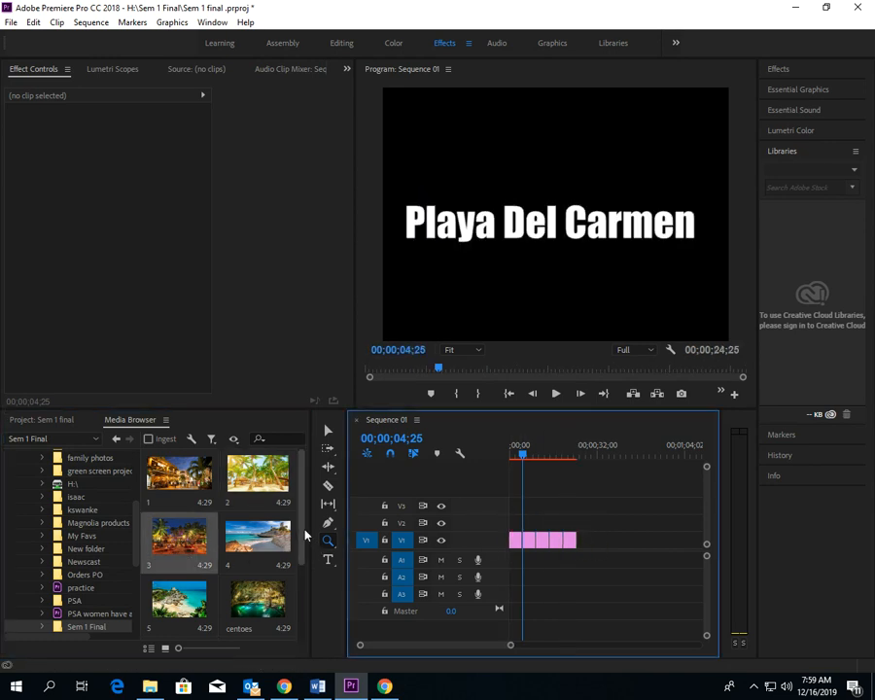
Append the images 5, centoes, explore and Chichen itza to the end of track V1.
scroll(303, 535, "down", 3)
left_click_drag(179, 476, 579, 540)
left_click_drag(258, 473, 601, 540)
left_click_drag(427, 535, 615, 541)
left_click_drag(178, 540, 622, 540)
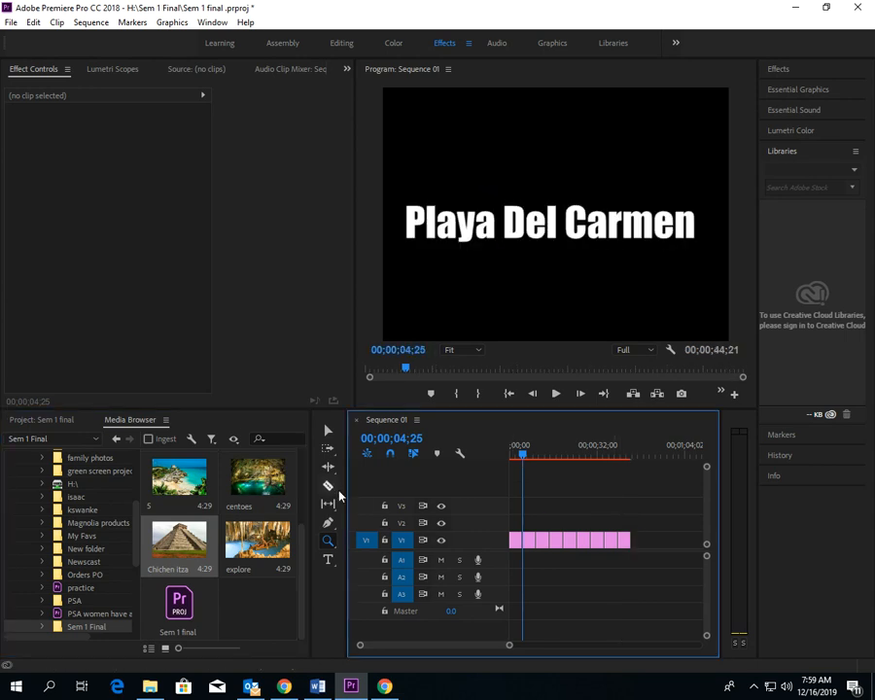
Play the sequence from the beginning and stop at 00;00;02;09, partway through the title crawl.
left_click_drag(521, 450, 510, 450)
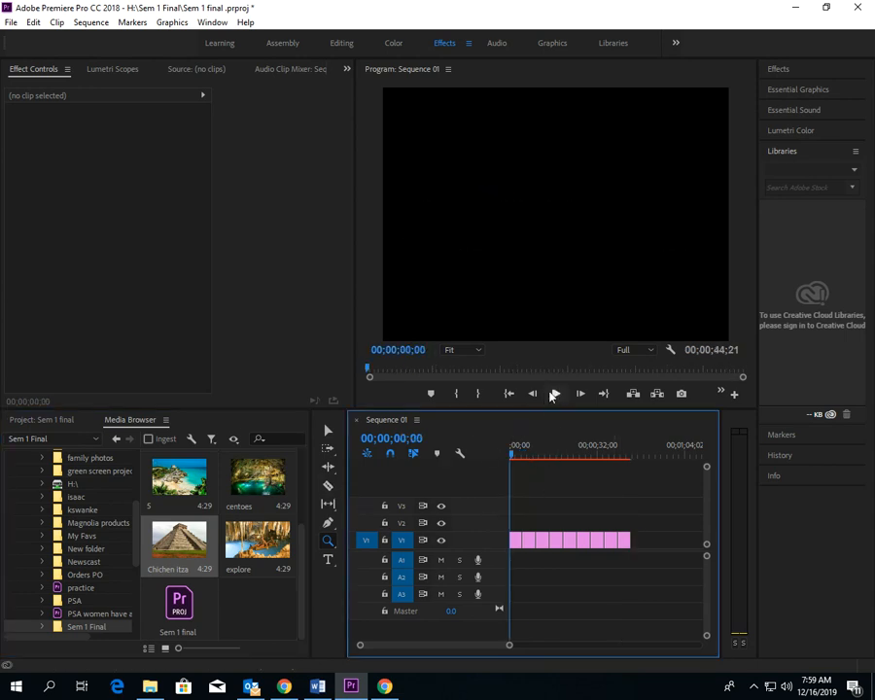
left_click(555, 393)
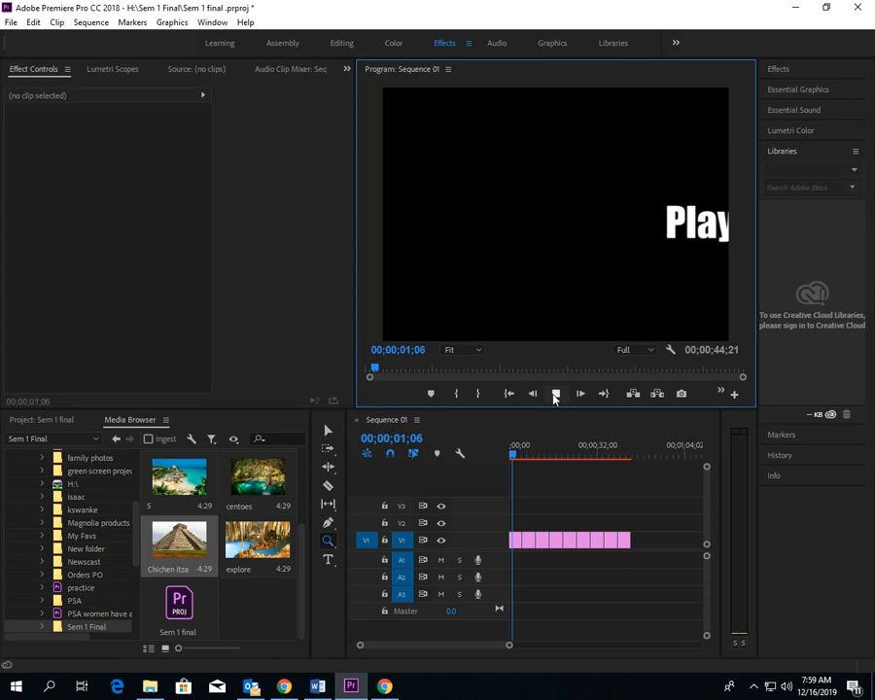
left_click(555, 394)
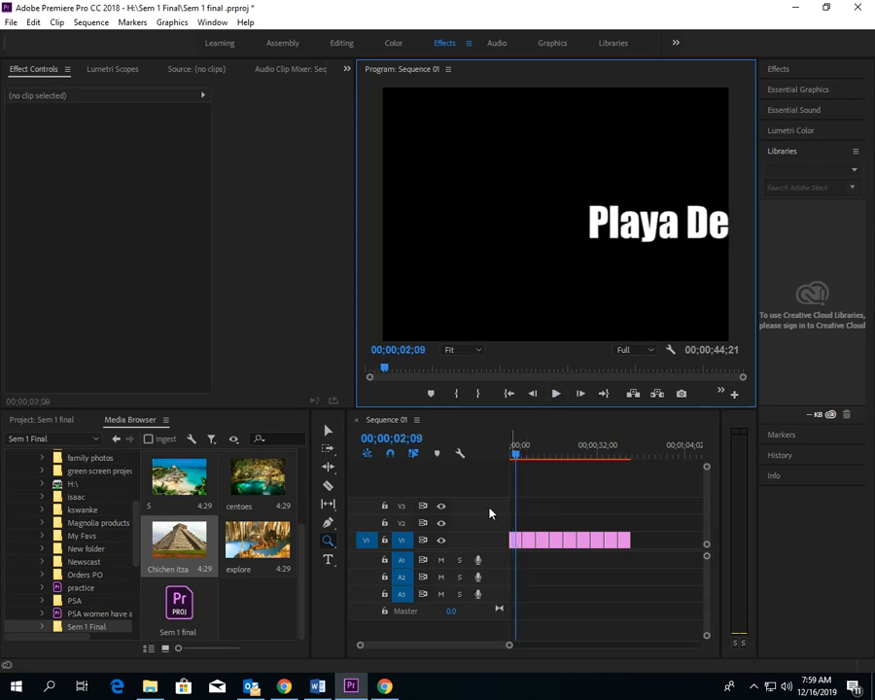
Move all the image clips together to start at 00;00;02;09, overwriting the title's end, and play the result.
left_click(328, 430)
left_click_drag(515, 540, 646, 563)
left_click_drag(529, 546, 516, 545)
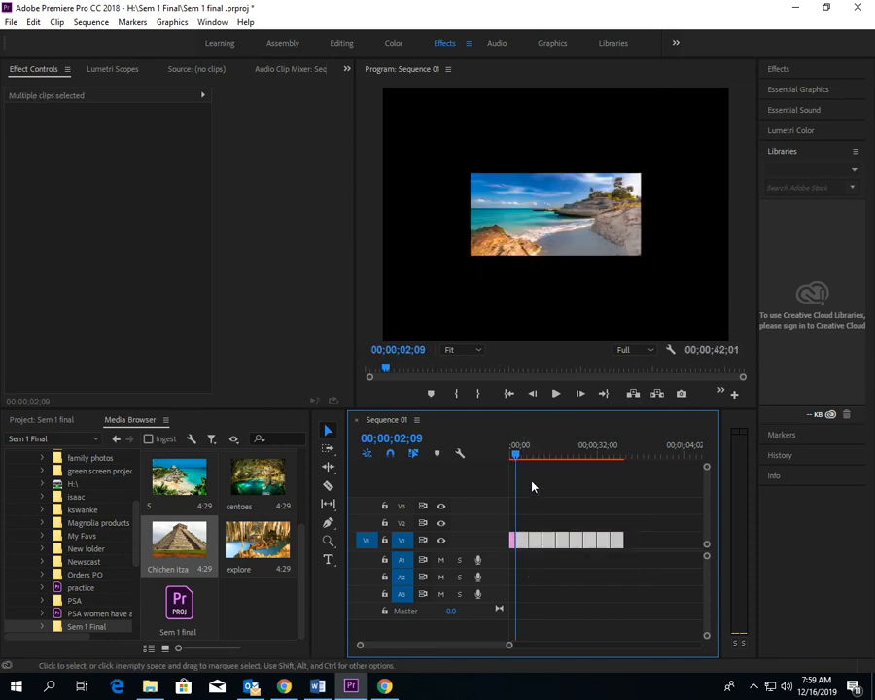
left_click(557, 393)
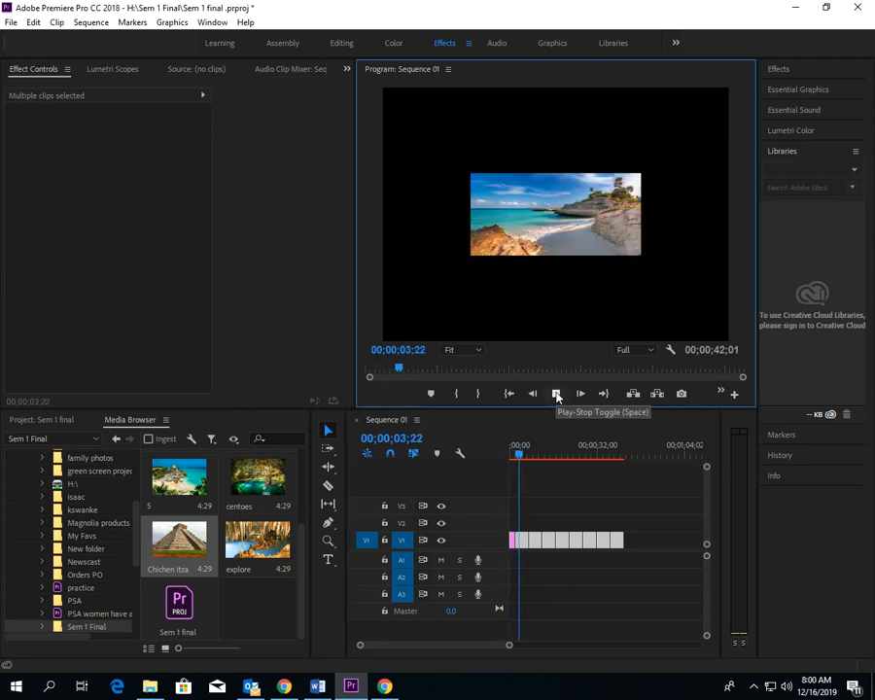
left_click(556, 393)
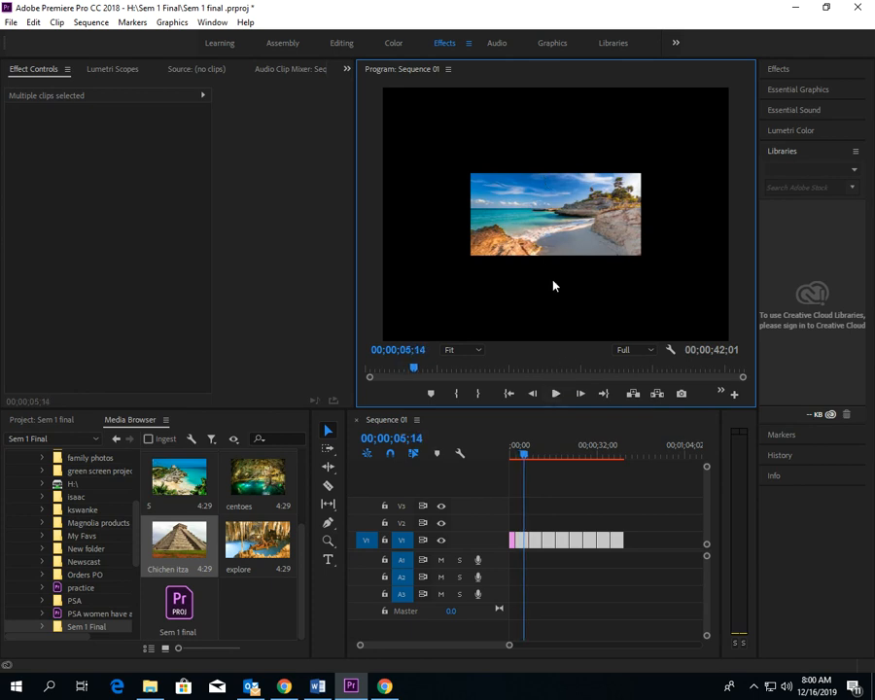
left_click(329, 432)
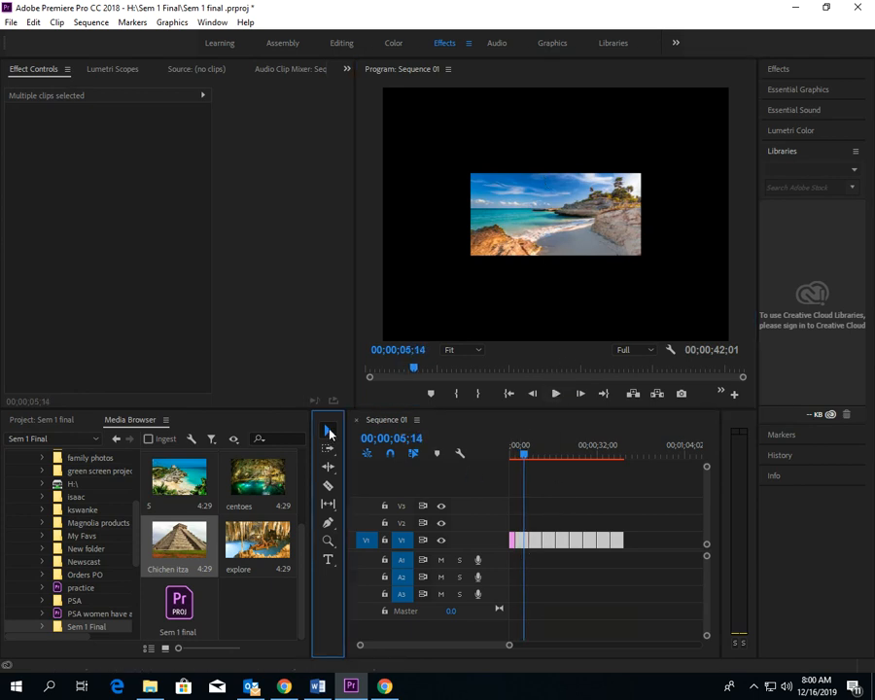
Set the beach photo clip 4 to scale 241 and position 414, 241 to fill the frame width.
left_click(579, 522)
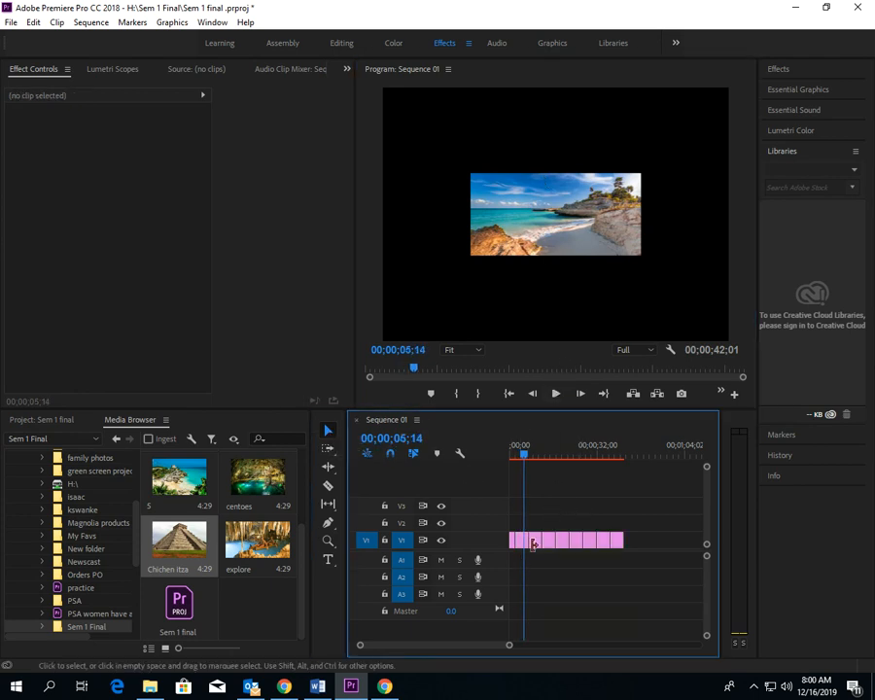
left_click(522, 541)
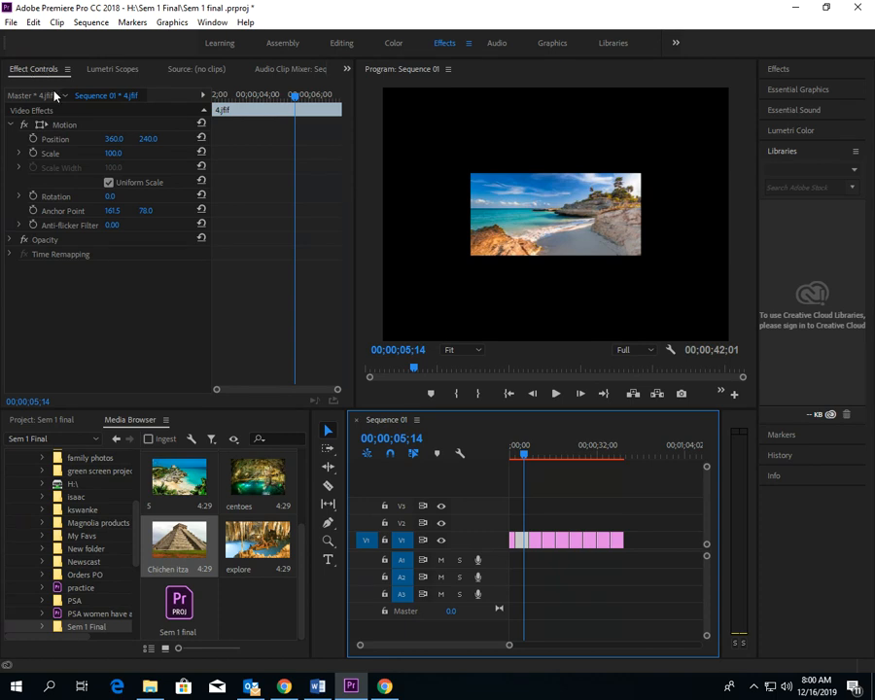
left_click_drag(115, 156, 234, 168)
left_click_drag(114, 139, 144, 143)
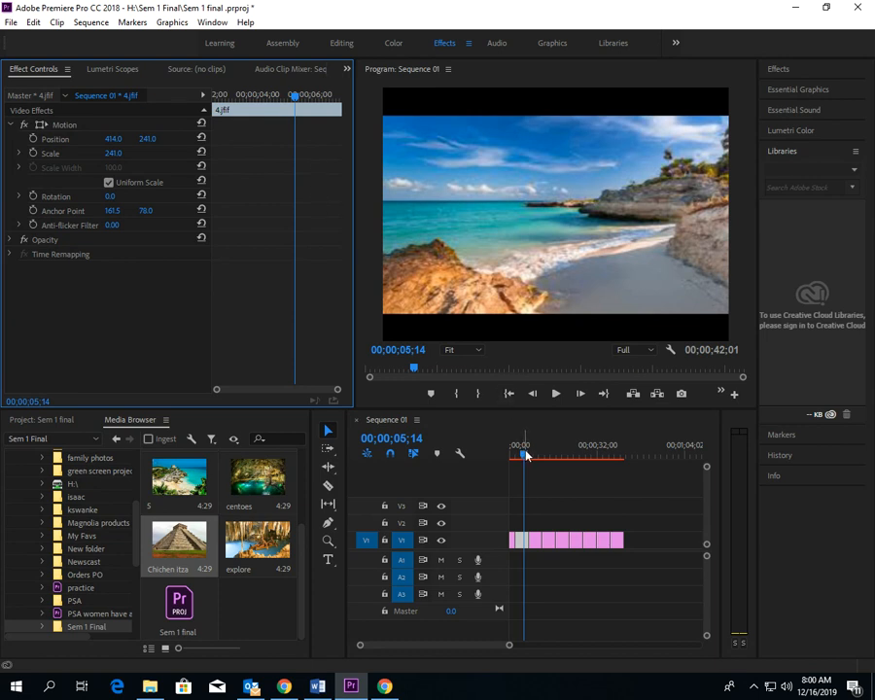
Set the scale of the image 1 clip to 247, checking it at 00;00;08;07.
left_click_drag(526, 453, 538, 453)
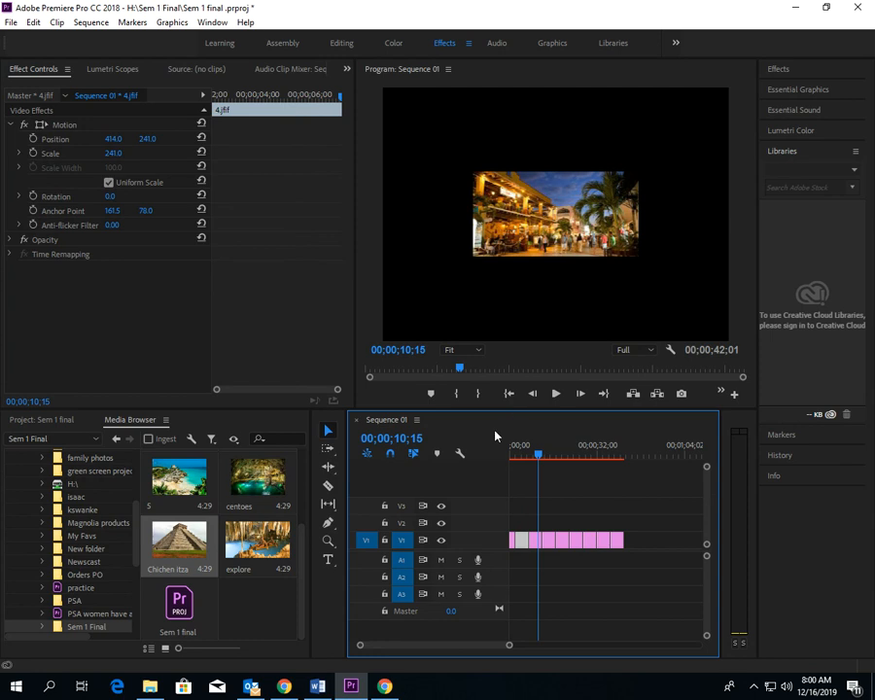
left_click(332, 434)
left_click(524, 497)
left_click(531, 540)
left_click(328, 428)
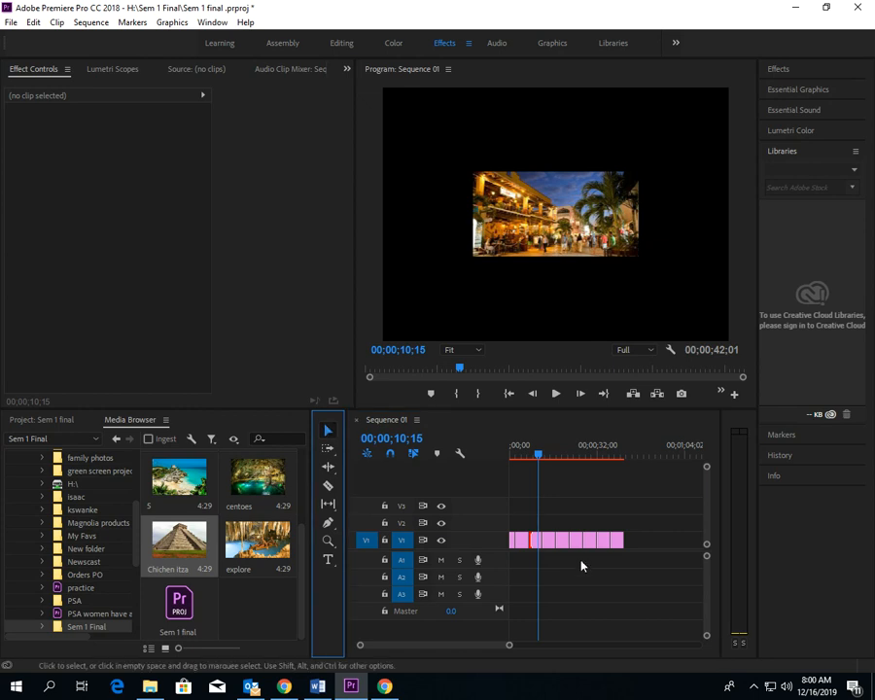
left_click(538, 454)
left_click_drag(538, 455, 531, 455)
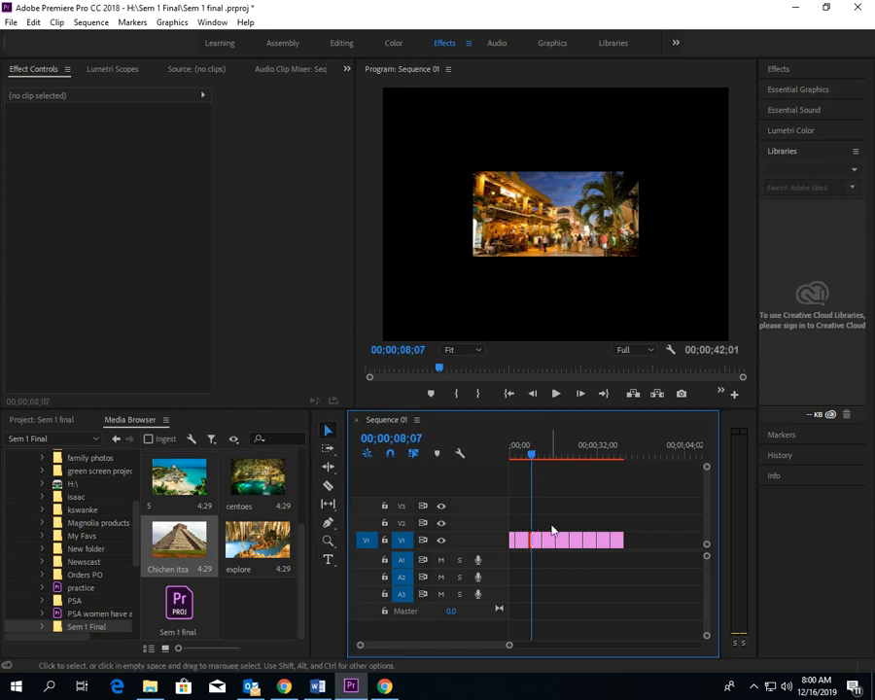
left_click(535, 542)
mouse_move(113, 153)
left_mouse_down()
mouse_move(194, 153)
mouse_move(122, 156)
left_mouse_up()
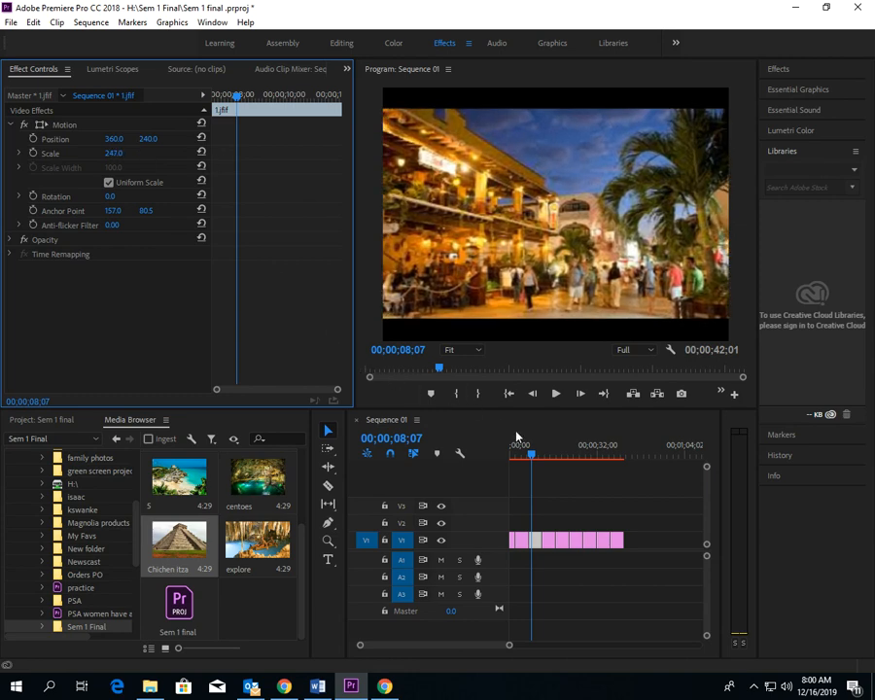
Enlarge the image 2 clip to fill the frame width and set the scale of the image 3 clip to 247.
left_click_drag(531, 450, 550, 455)
left_click(550, 542)
left_click_drag(112, 155, 139, 166)
left_click(562, 540)
left_click_drag(550, 456, 562, 455)
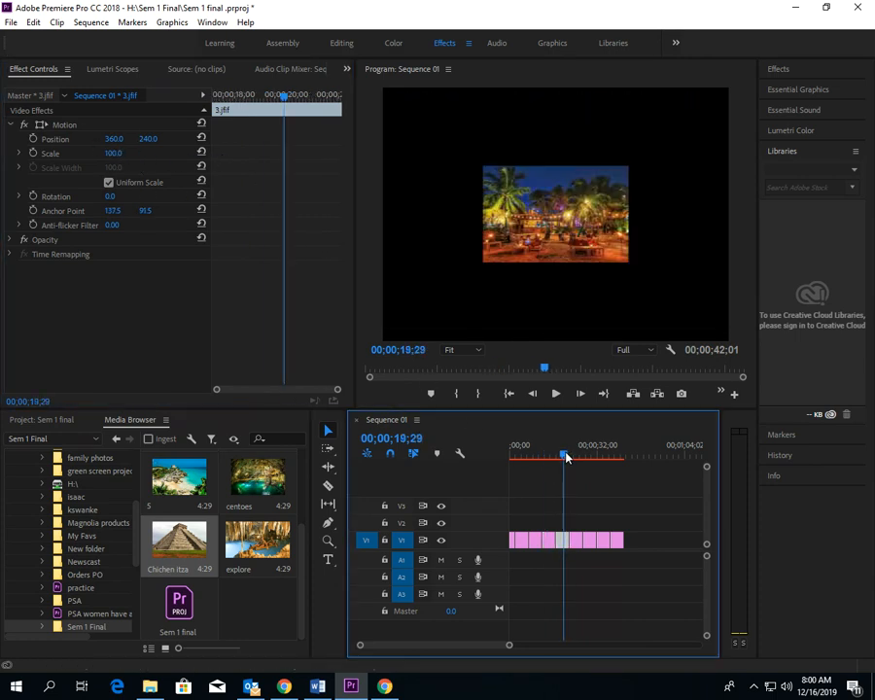
mouse_move(113, 153)
left_mouse_down()
mouse_move(215, 172)
mouse_move(122, 156)
left_mouse_up()
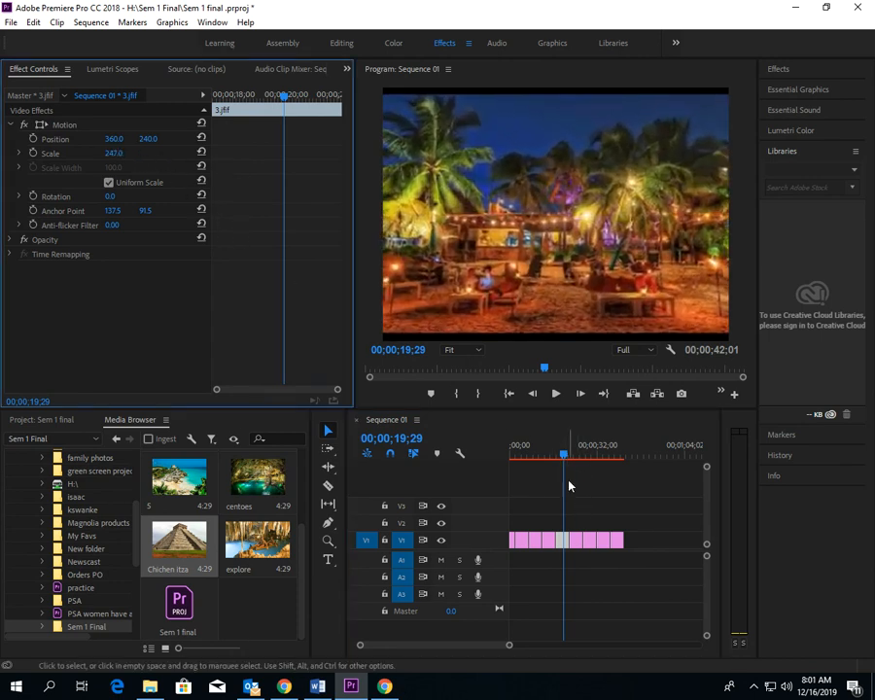
Set the scale of the image 5 clip to 269 so it fills the frame.
left_click(578, 548)
left_click(578, 548)
left_click_drag(567, 464, 578, 464)
left_click_drag(110, 153, 162, 112)
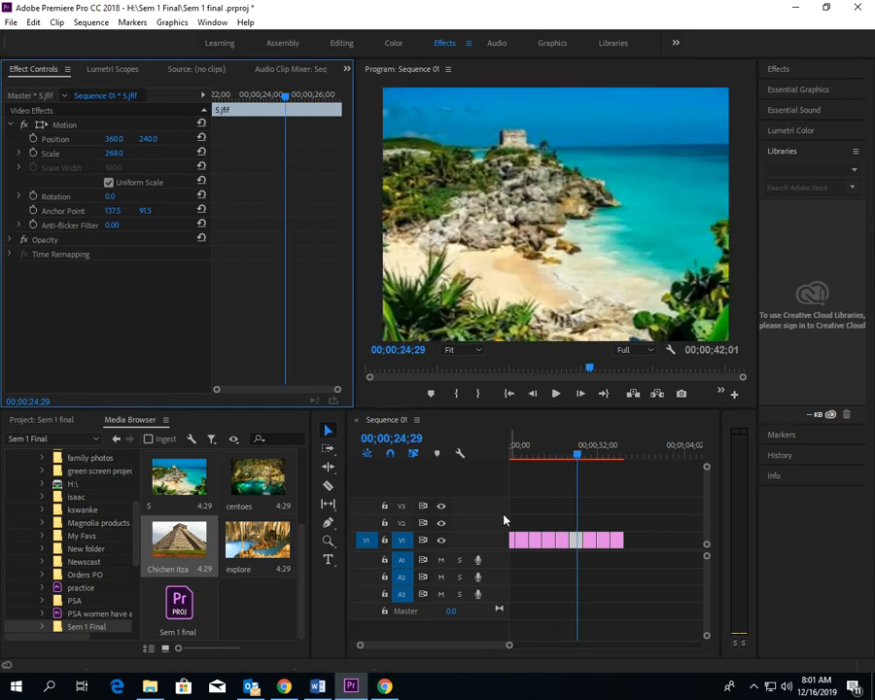
Set the scale of the centoes clip to 263 and the explore clip to 253.
left_click(592, 548)
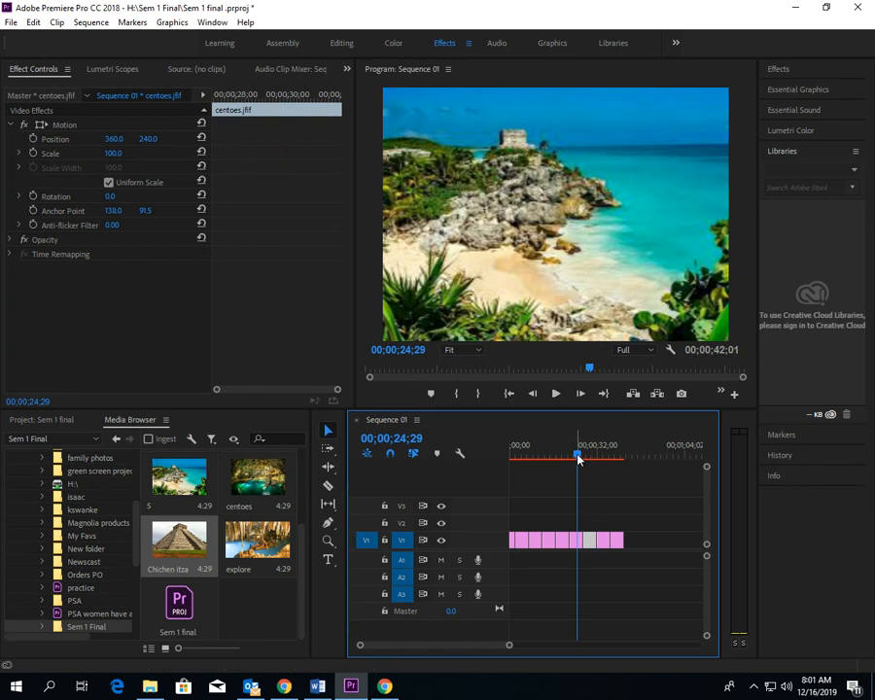
left_click_drag(578, 459, 592, 460)
left_click_drag(113, 156, 130, 160)
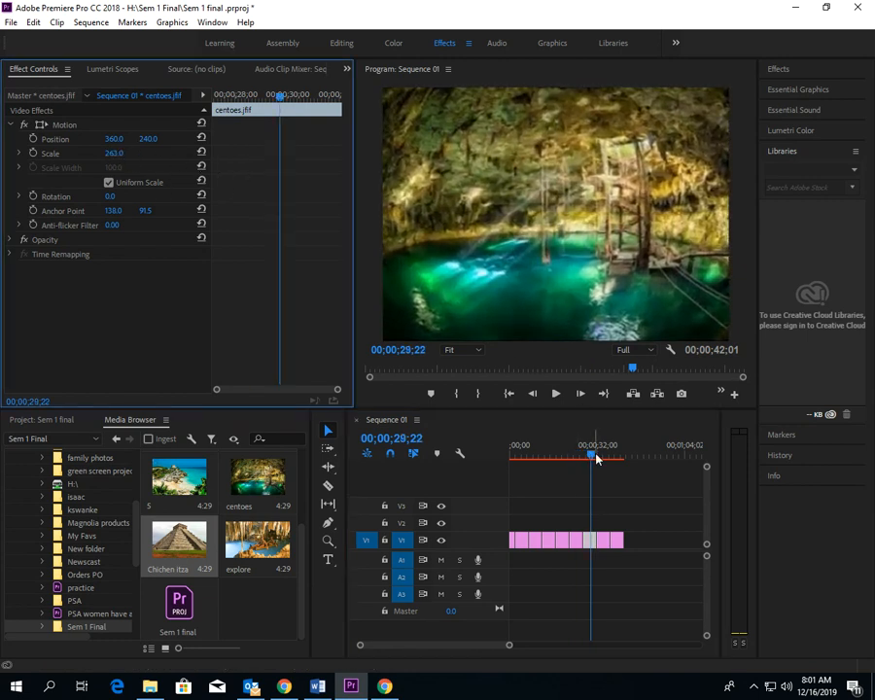
left_click_drag(588, 447, 601, 447)
left_click_drag(112, 153, 230, 178)
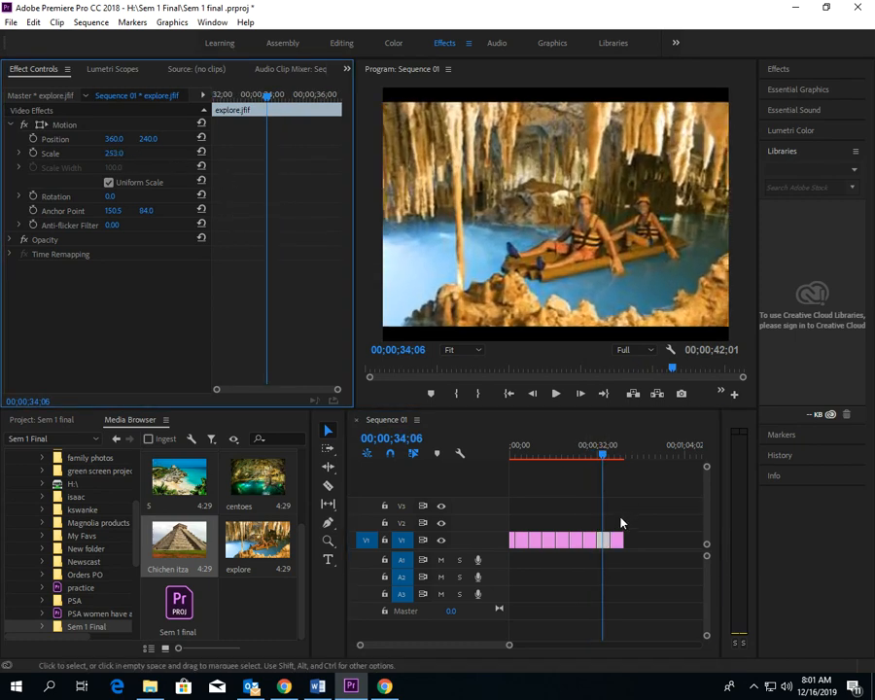
Set the scale of the Chichen itza clip to 272 and save the project.
left_click_drag(604, 447, 617, 447)
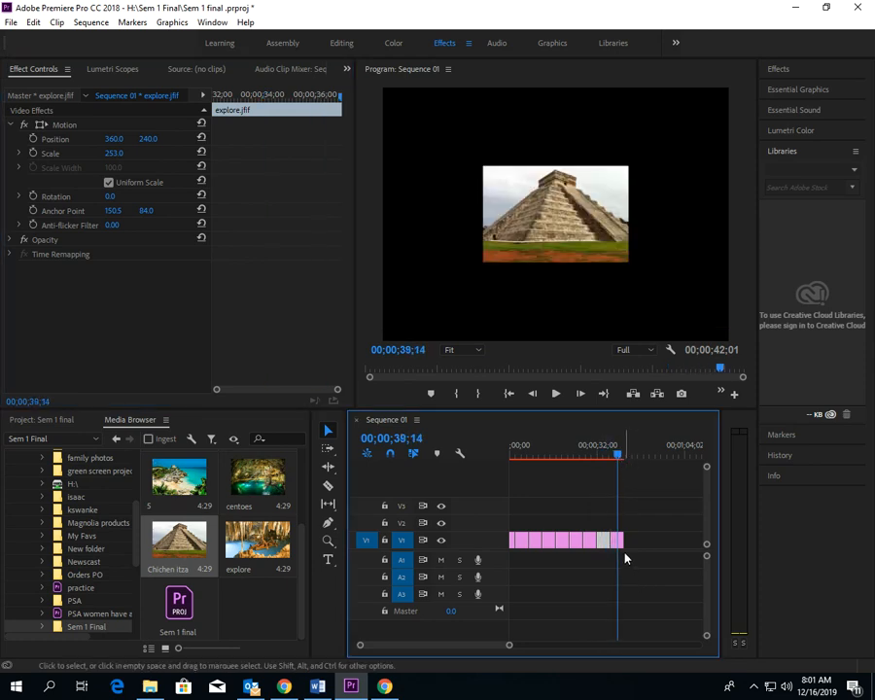
left_click(618, 540)
left_click_drag(113, 154, 250, 174)
left_click(10, 23)
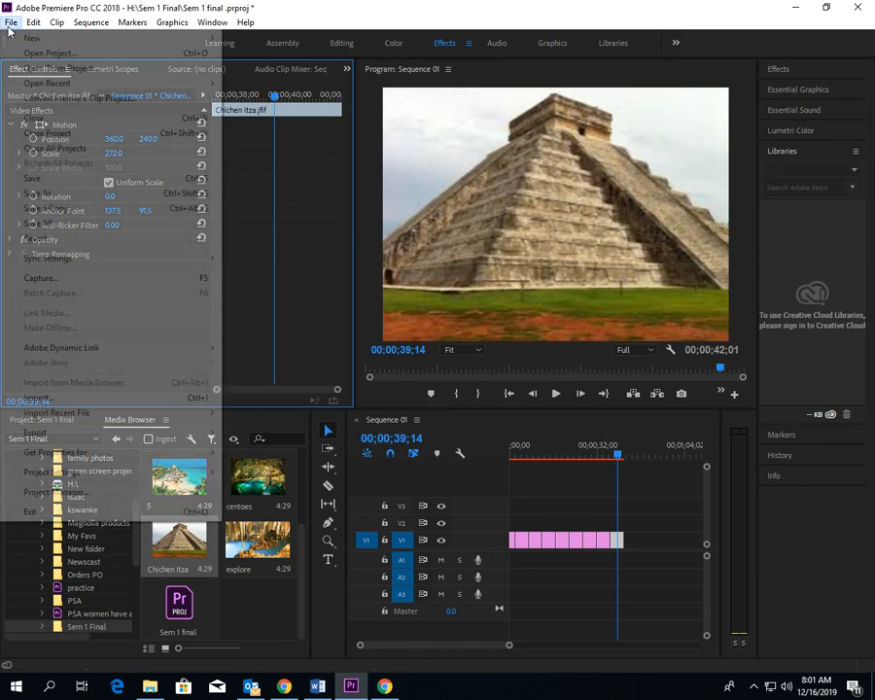
left_click(32, 178)
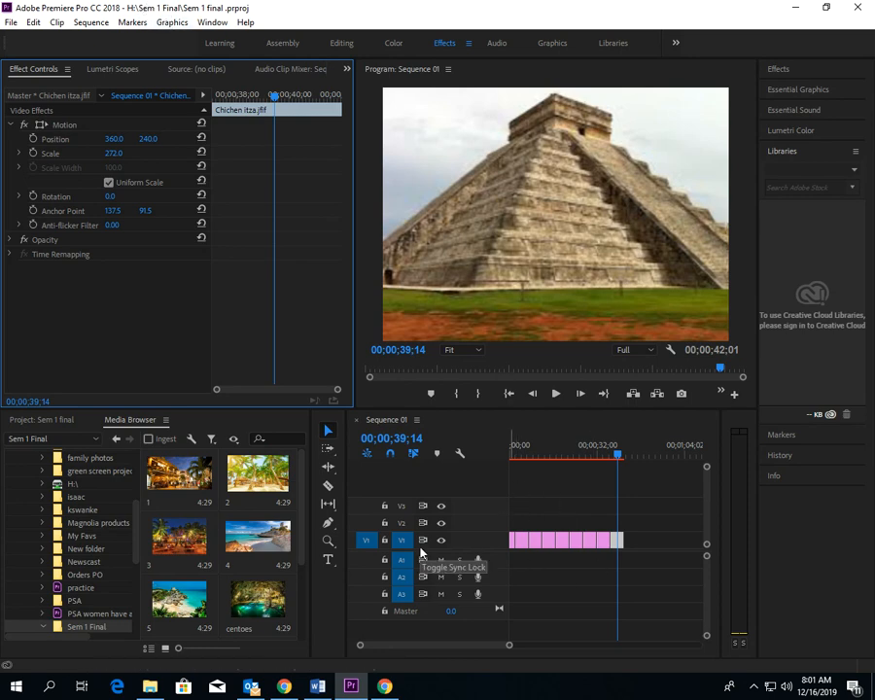
Play the sequence from the beginning through image 2, then move the playhead back to 00;00;01;15 in the title.
left_click_drag(620, 455, 474, 454)
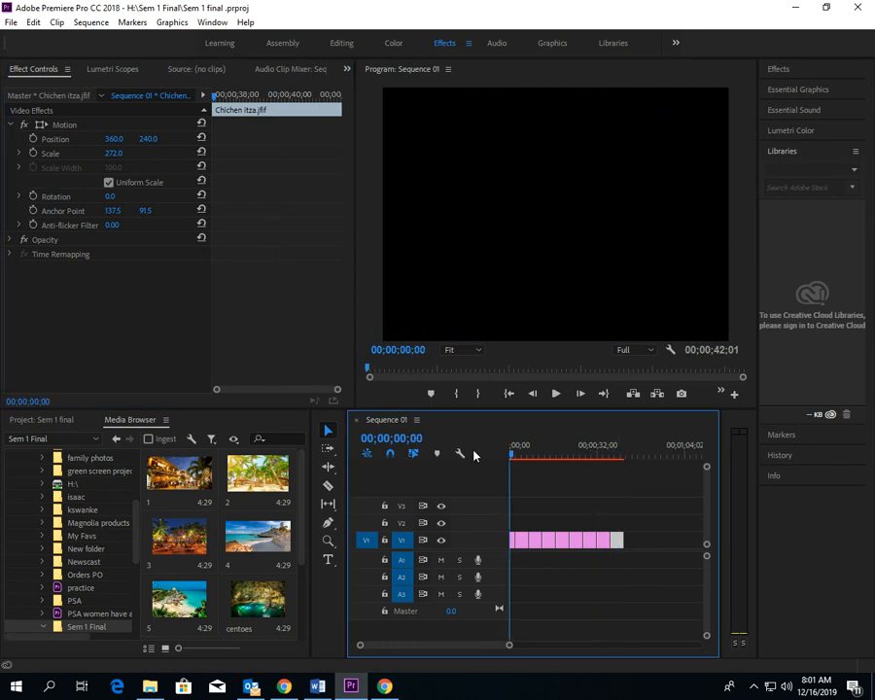
left_click(554, 394)
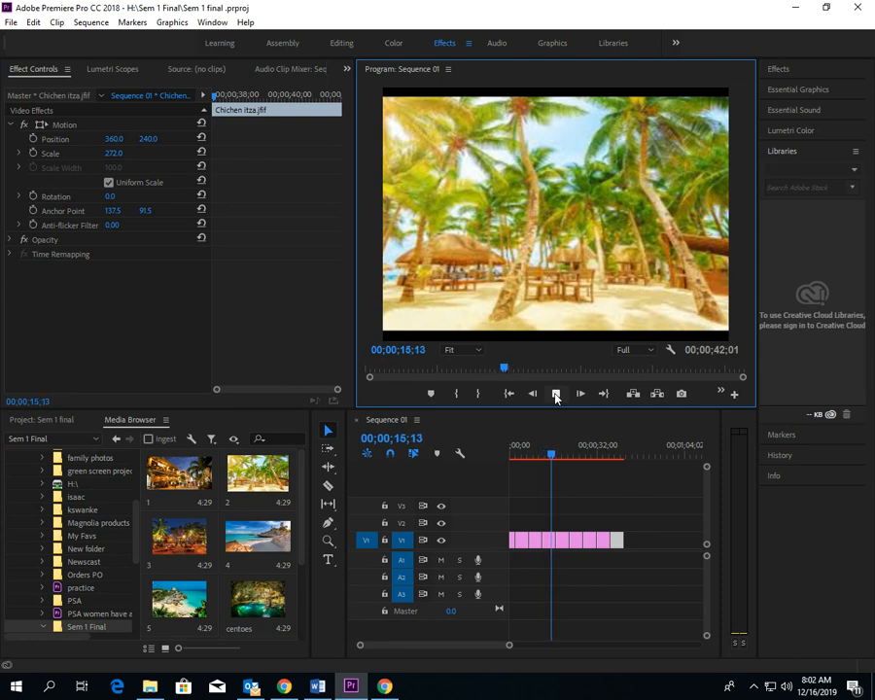
left_click(556, 394)
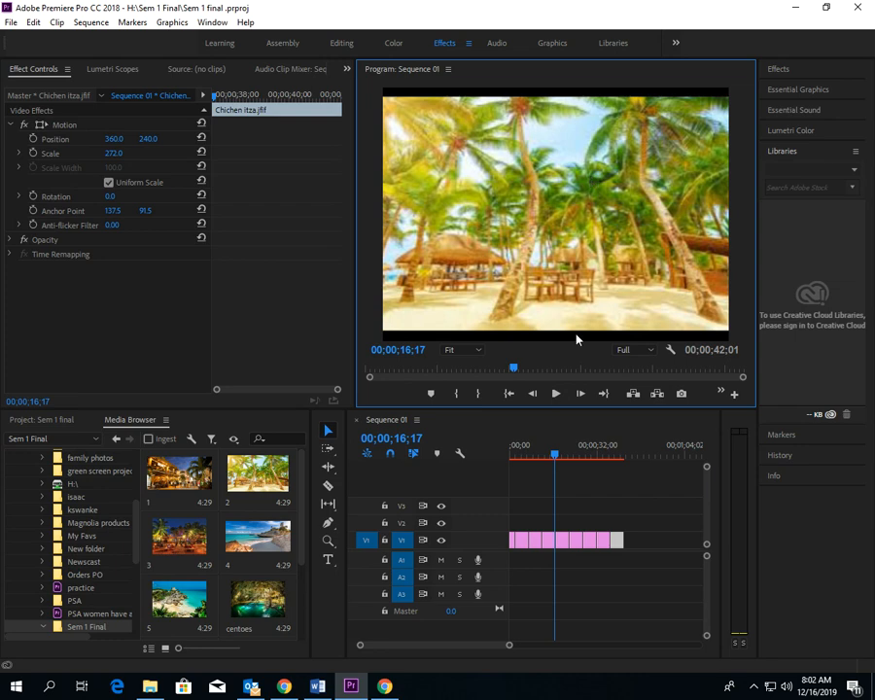
left_click_drag(556, 463, 513, 457)
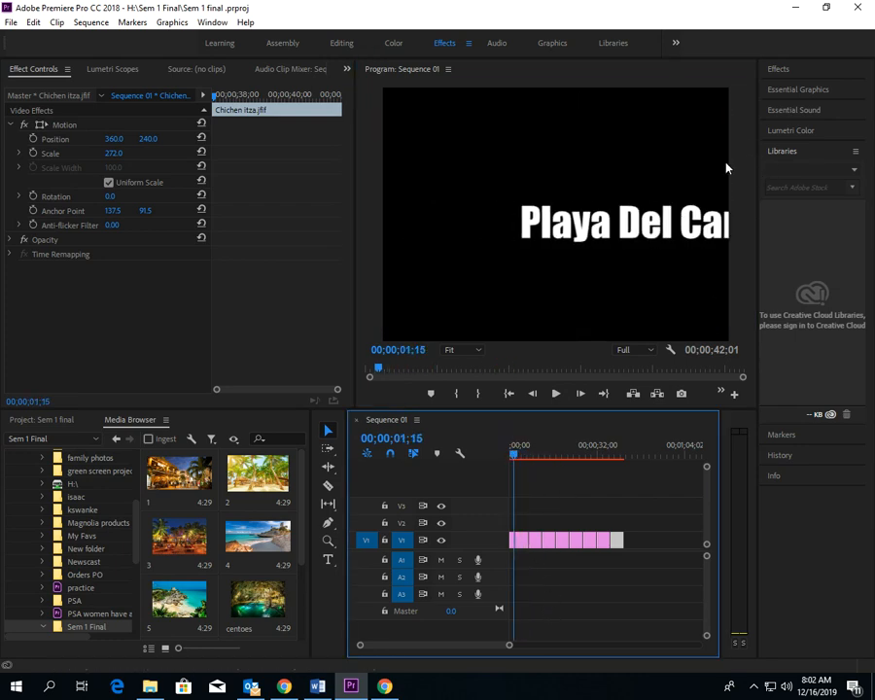
Add an Iris Box transition between the beach photo and image 1, and Dip to Black between images 1 and 2.
left_click(206, 24)
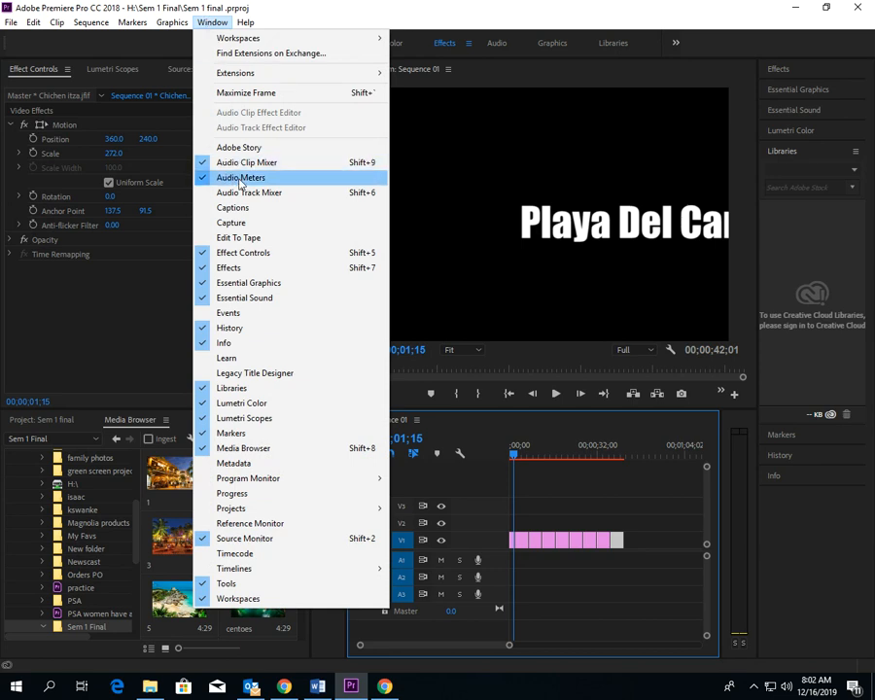
left_click(785, 76)
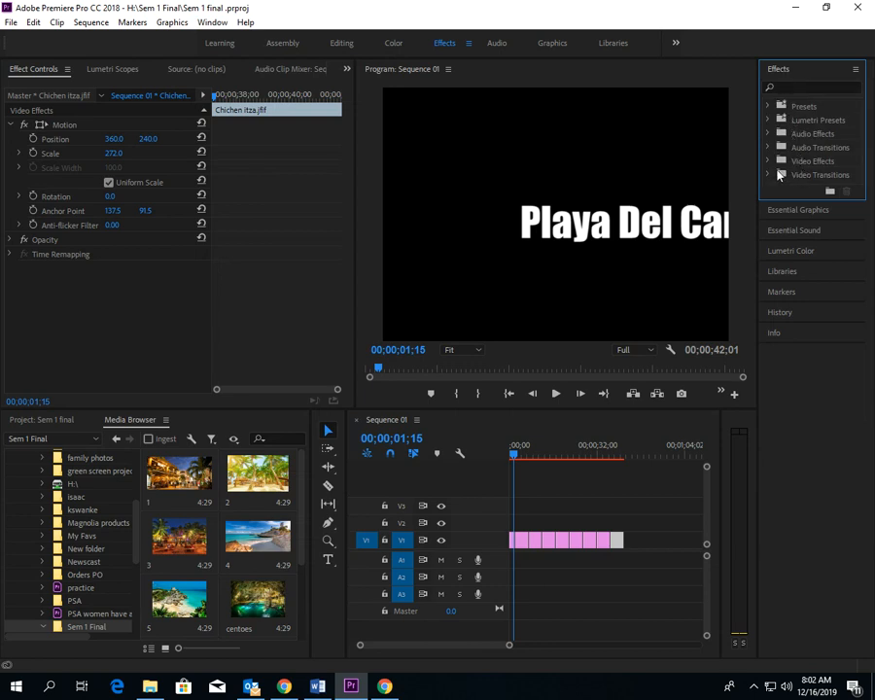
left_click(789, 176)
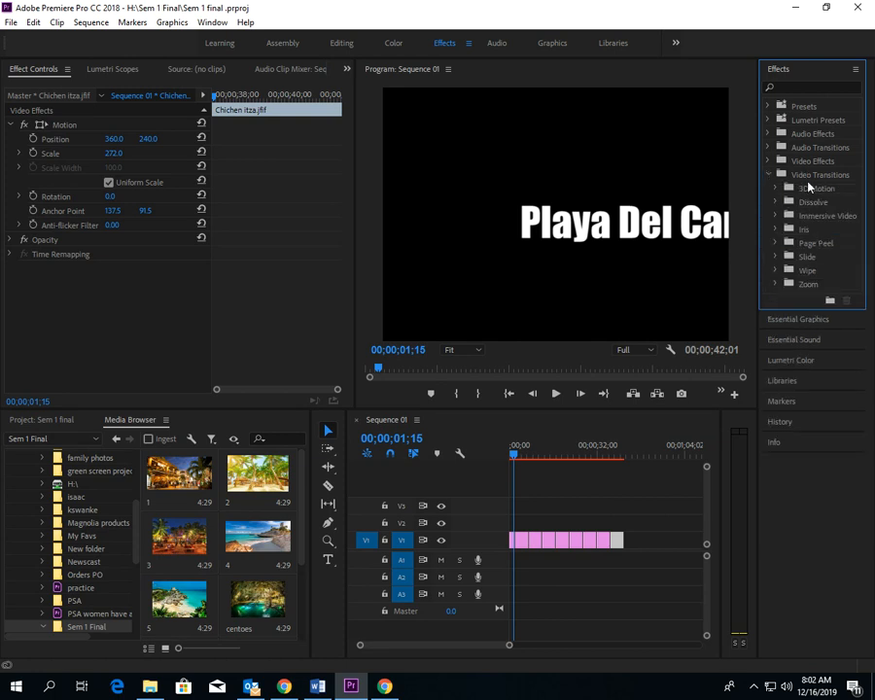
left_click(777, 229)
mouse_move(822, 249)
left_mouse_down()
mouse_move(663, 312)
mouse_move(542, 534)
mouse_move(530, 539)
left_mouse_up()
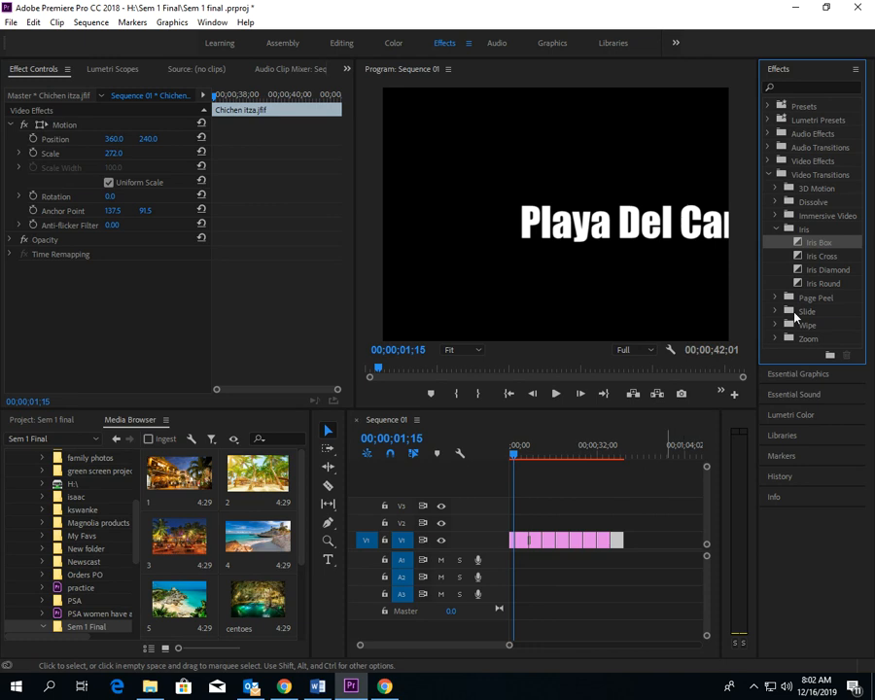
left_click(776, 202)
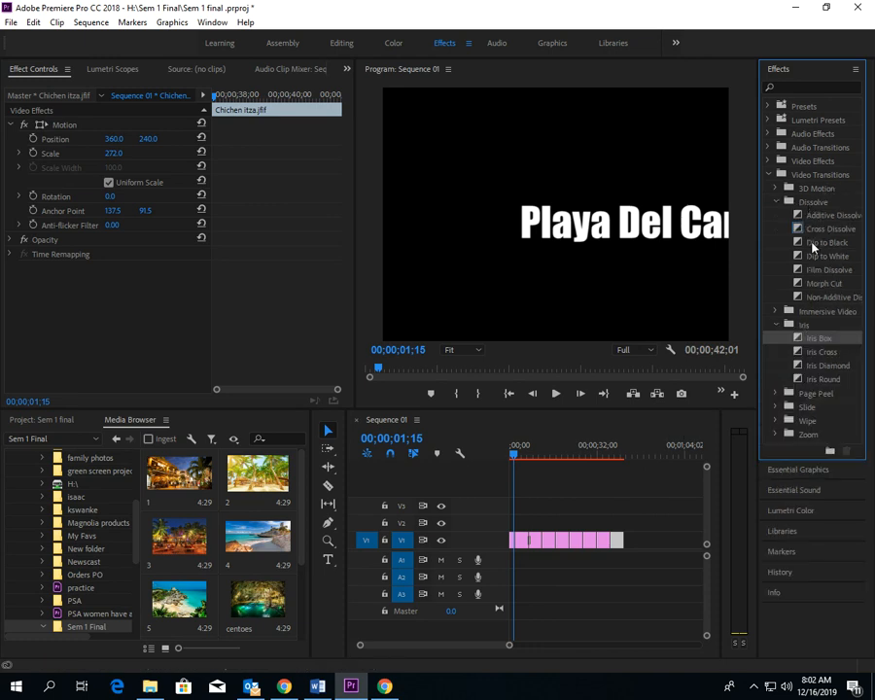
left_click_drag(813, 248, 547, 551)
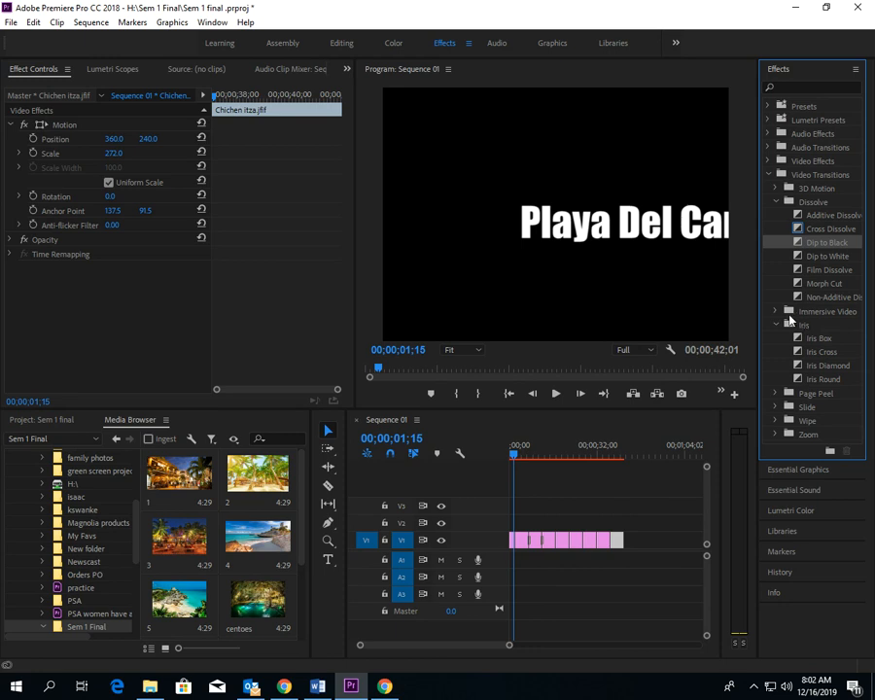
Add Slide transitions at three cuts: Push between images 2 and 3, Split between 3 and 5, and Push between 5 and centoes.
left_click(776, 406)
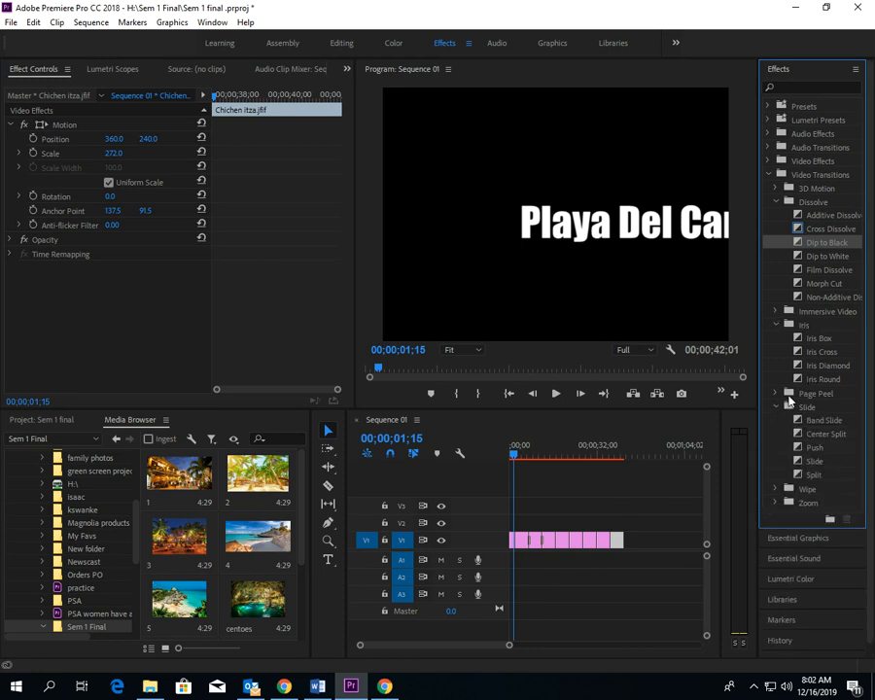
left_click_drag(815, 433, 560, 542)
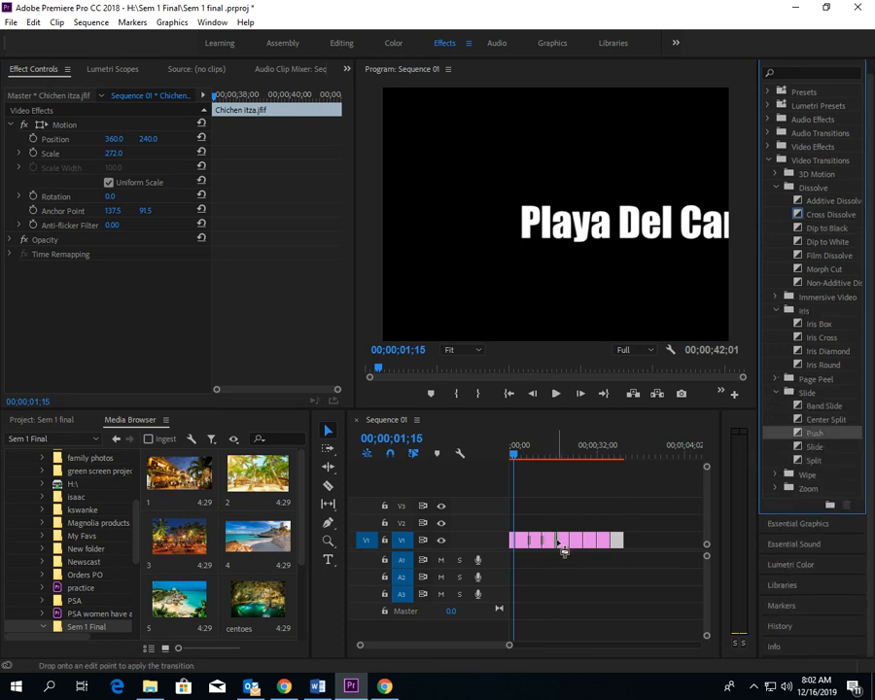
left_click_drag(812, 464, 574, 552)
left_click_drag(810, 439, 584, 546)
Add Wipe transitions: Barn Doors between centoes and explore, and Venetian Blinds between explore and Chichen itza.
left_click(774, 474)
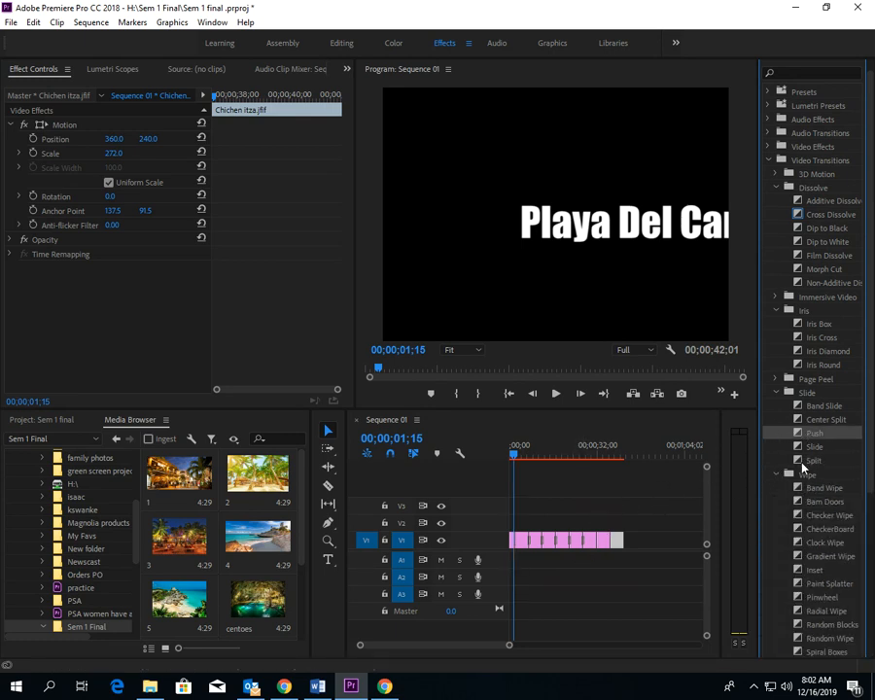
scroll(812, 491, "down", 3)
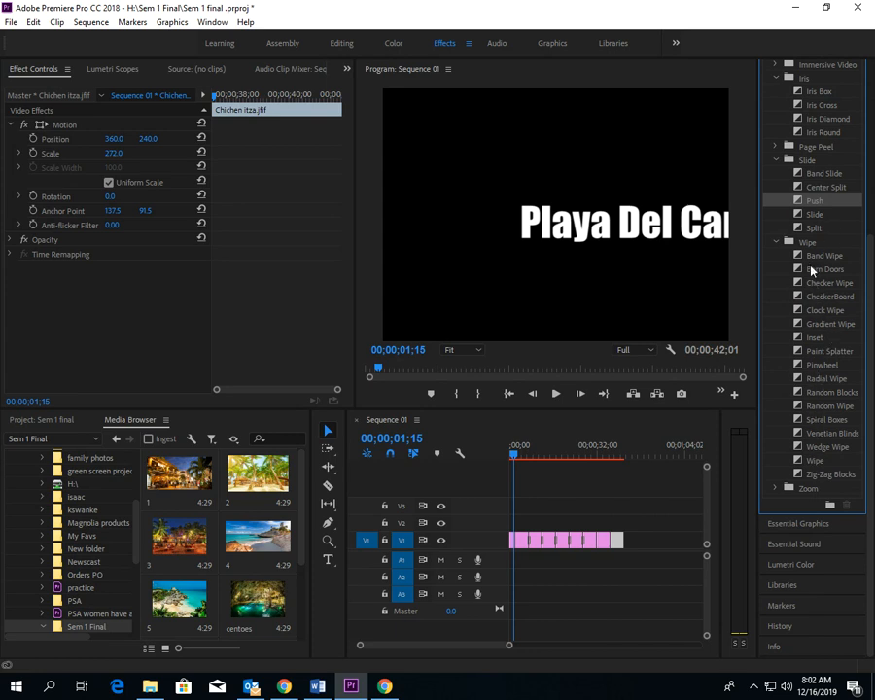
left_click_drag(817, 268, 601, 551)
left_click_drag(821, 433, 616, 550)
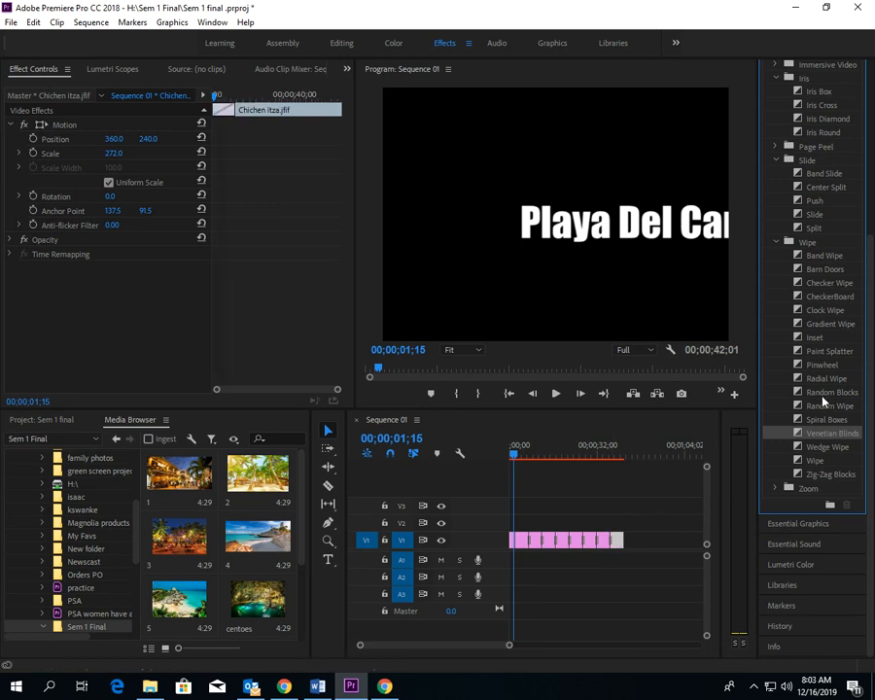
Play the sequence past the Iris Box transition and stop at 00;00;09;18.
left_click(557, 393)
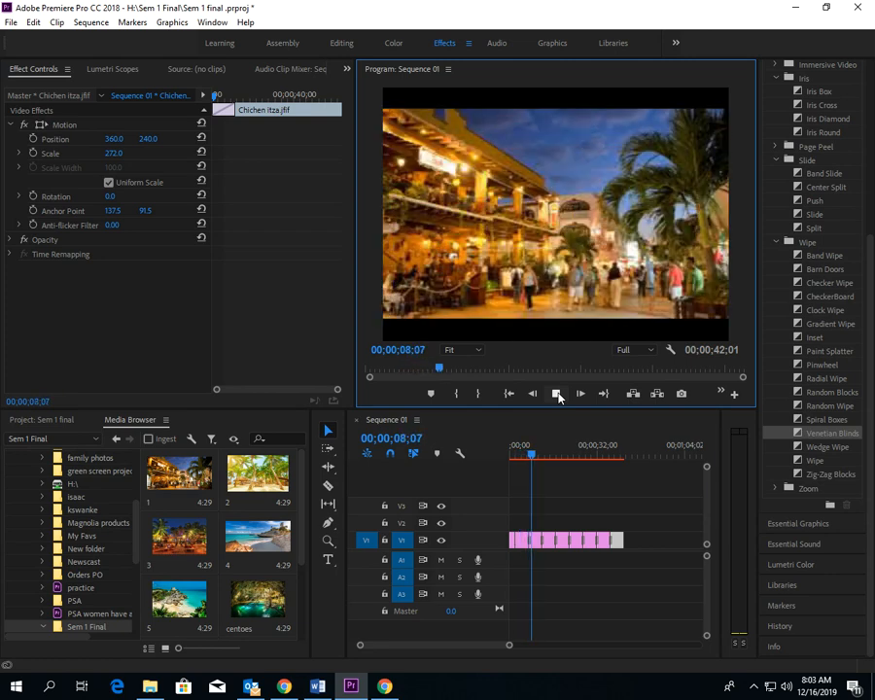
left_click(558, 395)
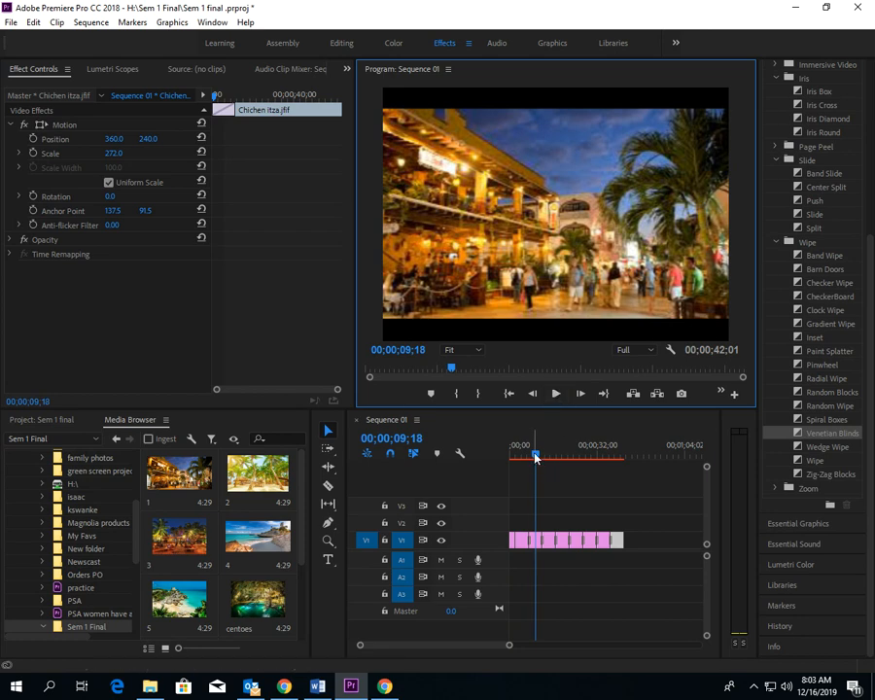
Try to record a voice-over on audio track A1 from the sequence start, playing through to 00;00;41;25.
left_click(473, 450)
key("Home")
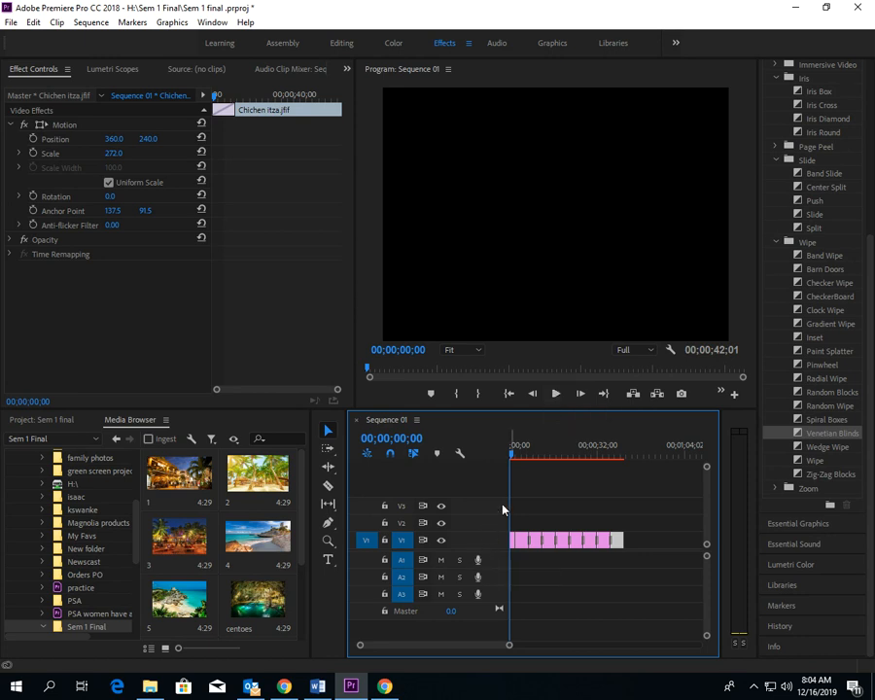
left_click(478, 562)
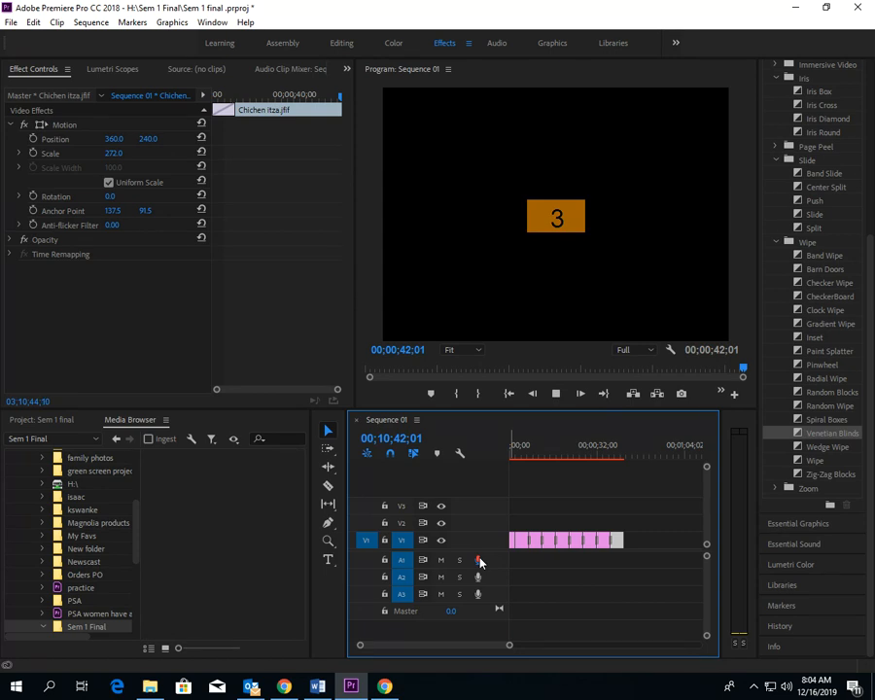
left_click(563, 395)
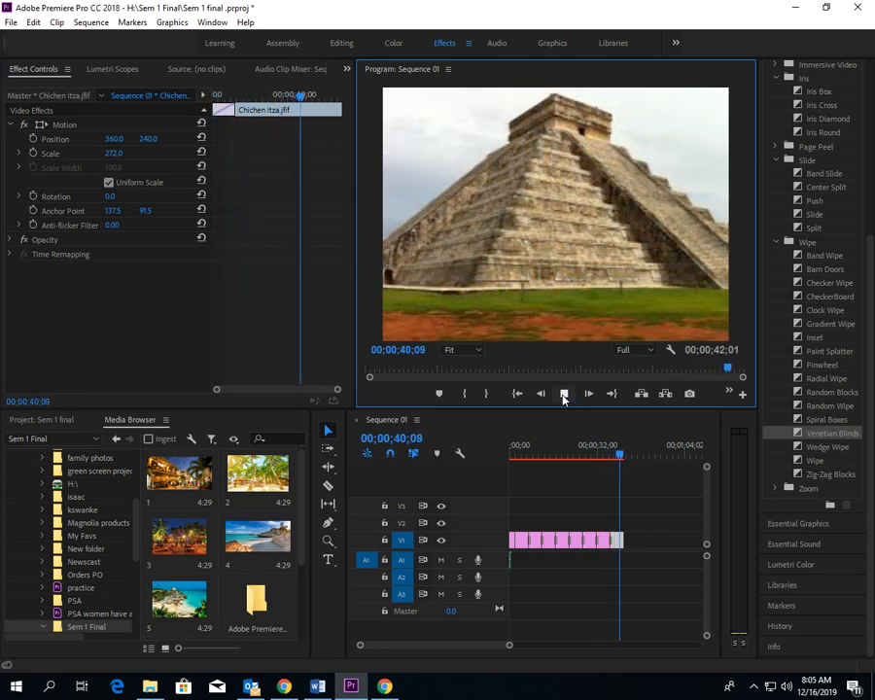
left_click(563, 394)
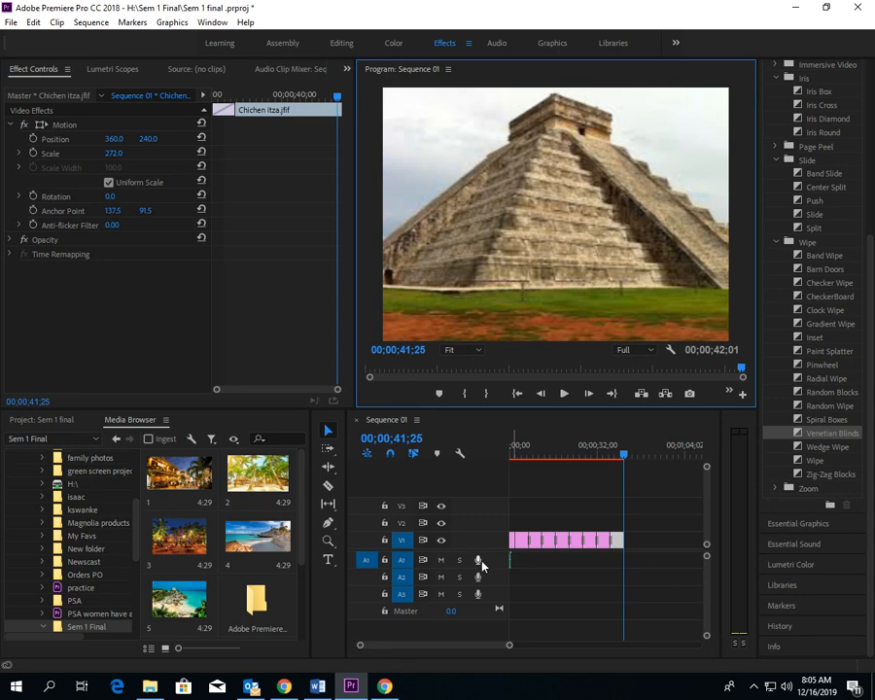
Delete the short audio clip at the start of track A1.
left_click(327, 434)
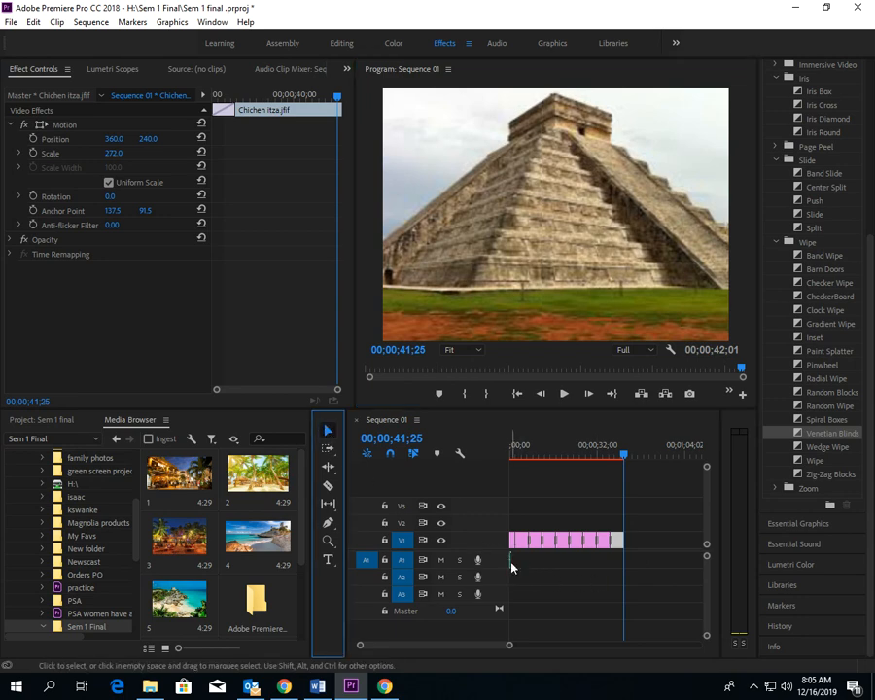
left_click(510, 565)
left_click(590, 489)
Record a voice-over on audio track A1 from the start of the sequence through the end of the pyramid image.
left_click_drag(615, 461, 459, 457)
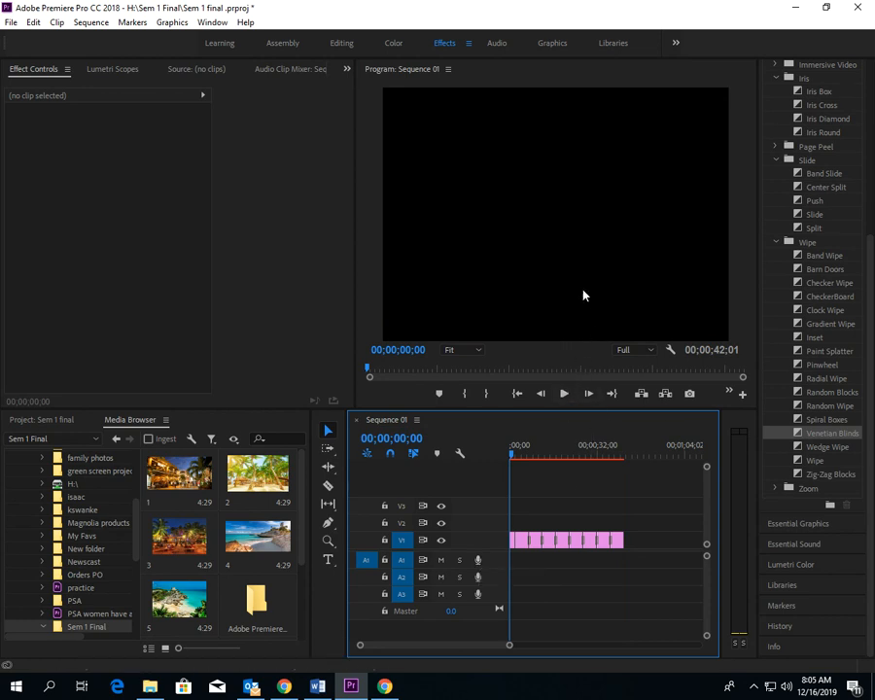
left_click(477, 561)
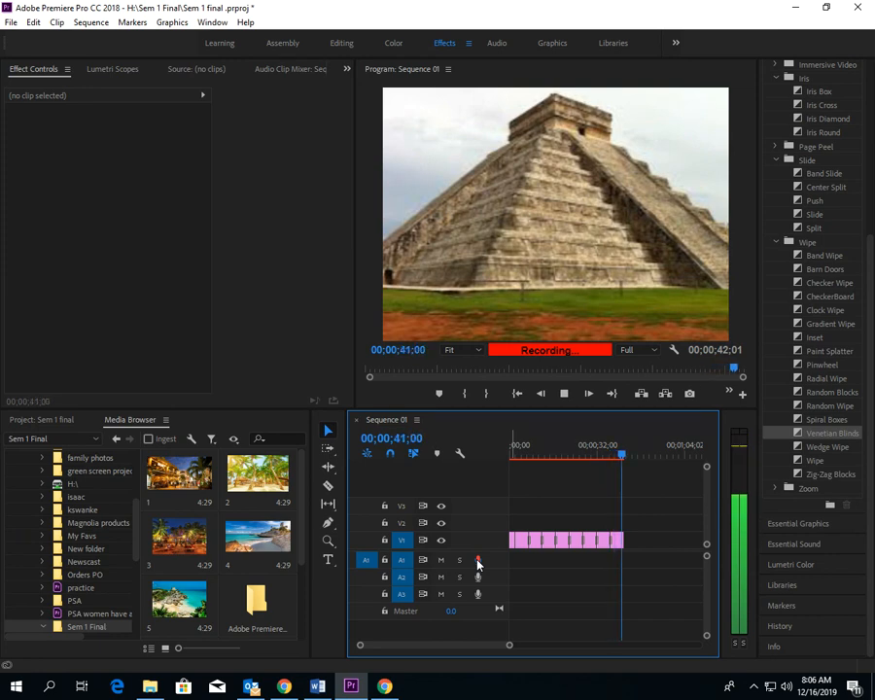
left_click(477, 561)
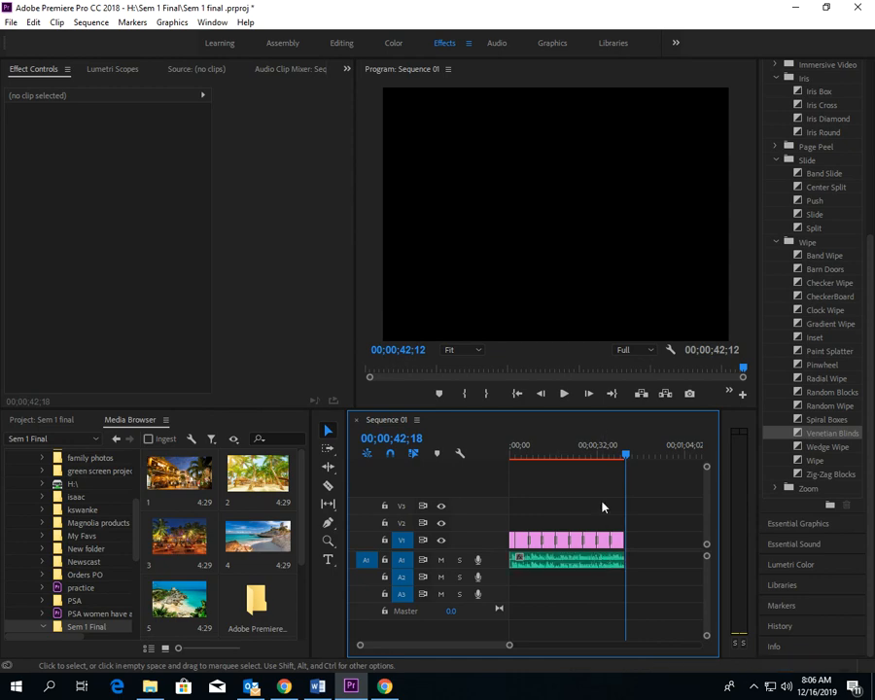
Play back the opening of the sequence with the voice-over and adjust the audio gain of the clip on A1.
left_click_drag(625, 458, 492, 465)
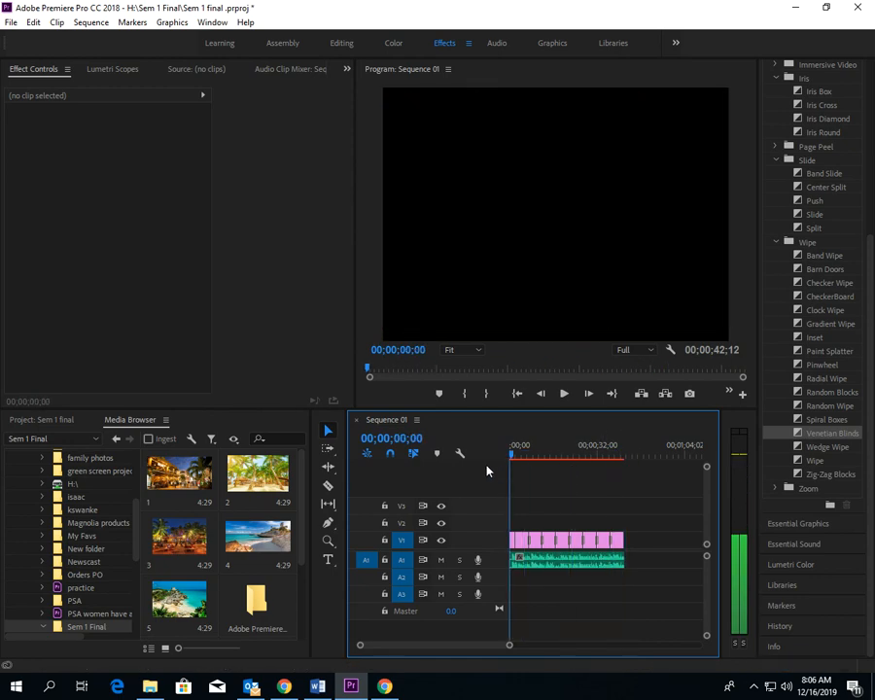
left_click(563, 393)
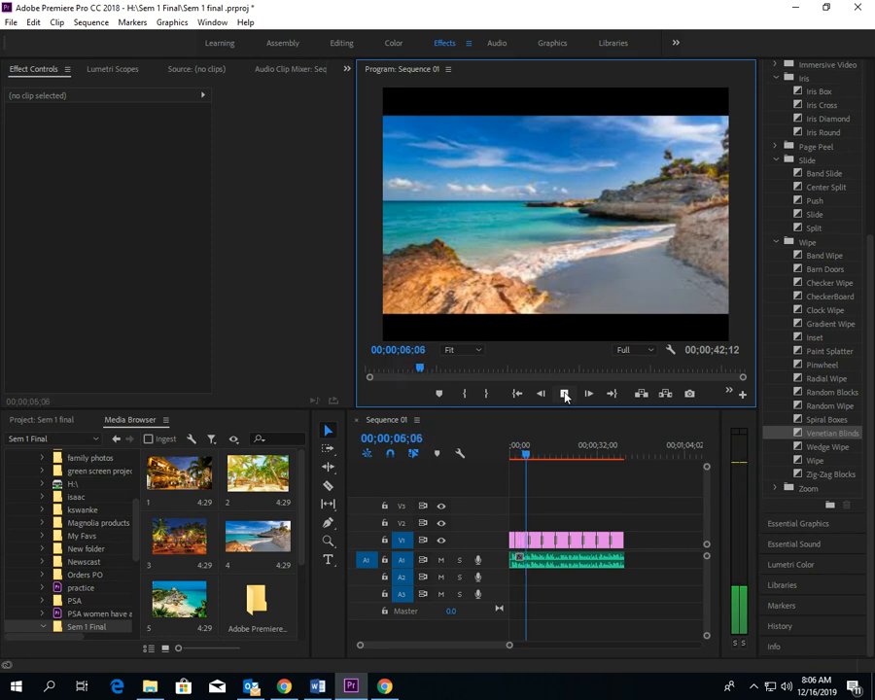
left_click(563, 393)
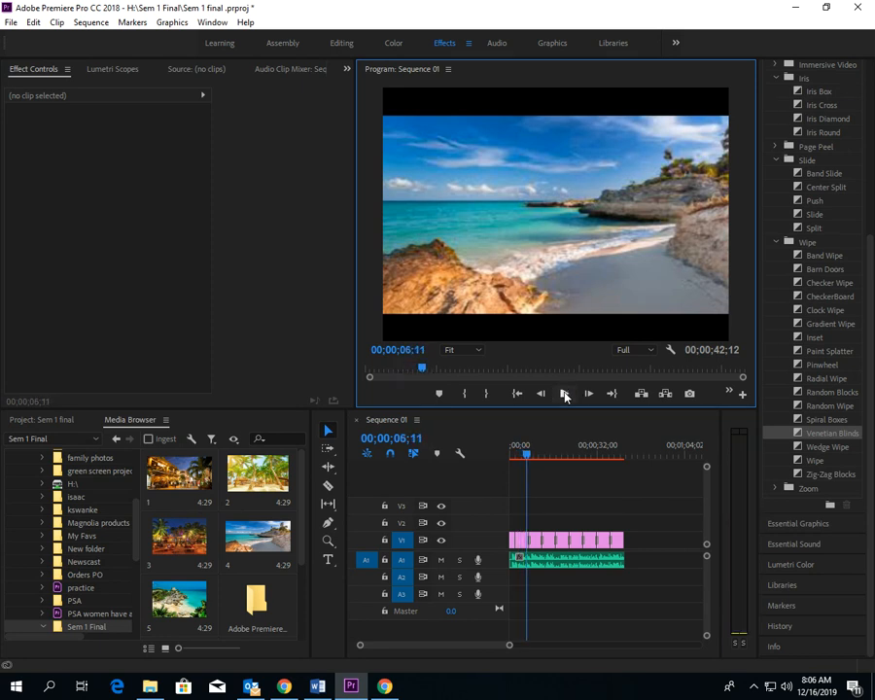
right_click(561, 563)
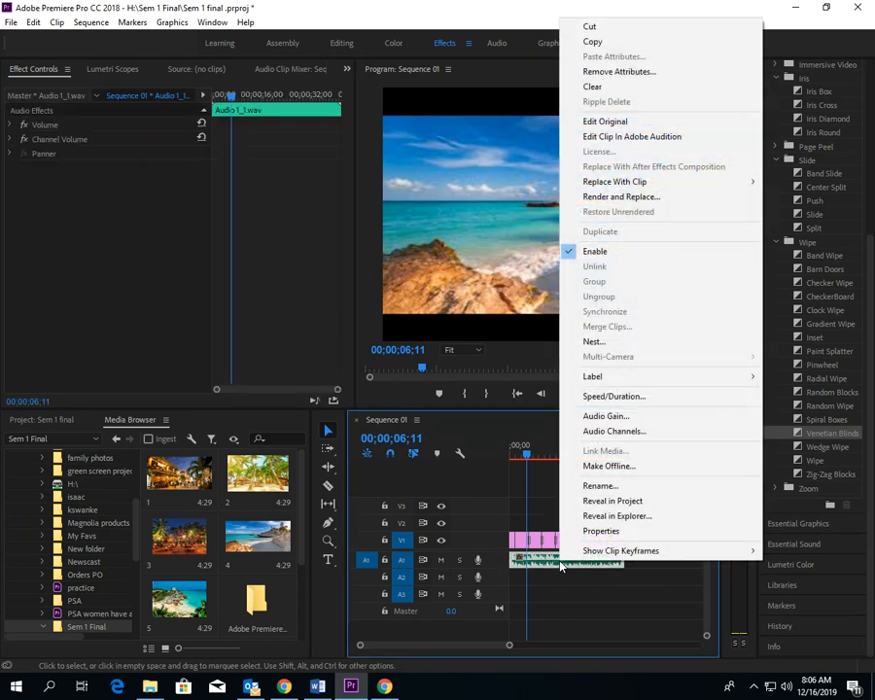
left_click(605, 415)
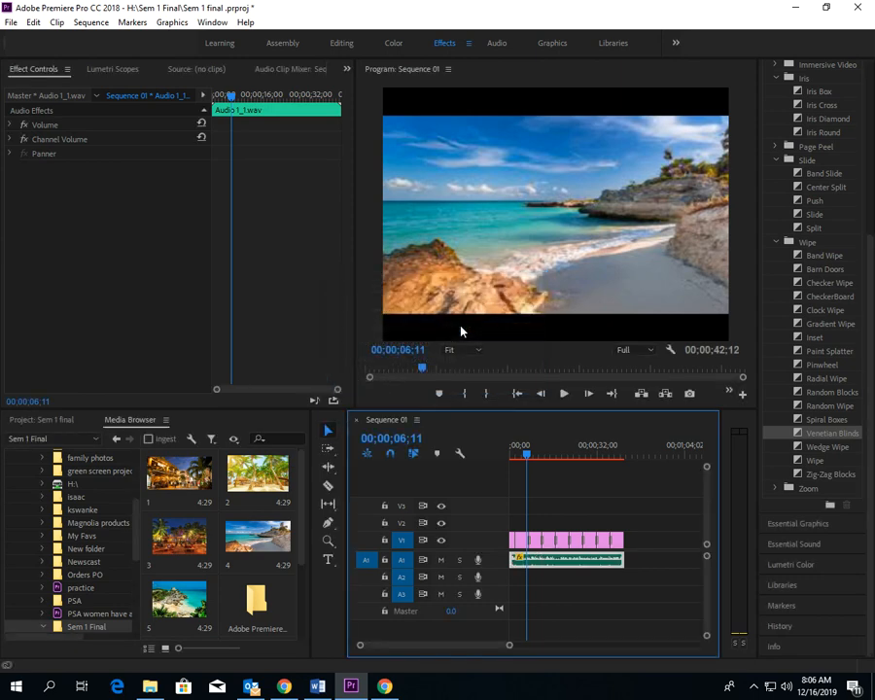
Move the playhead to 00;00;41;29 at the end of the sequence and create a new legacy title with the default settings.
left_click_drag(526, 453, 625, 460)
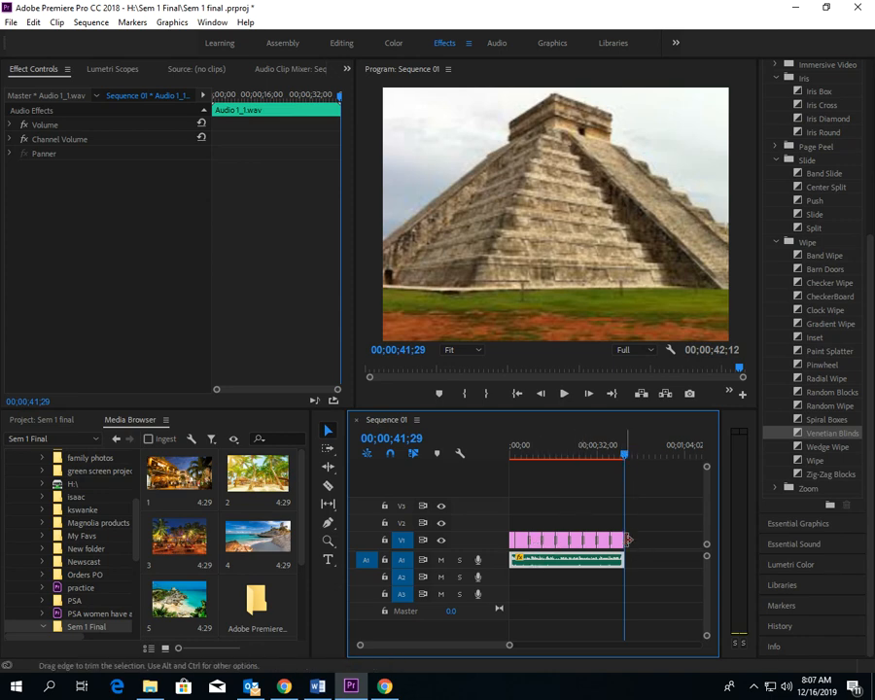
left_click(11, 22)
mouse_move(199, 40)
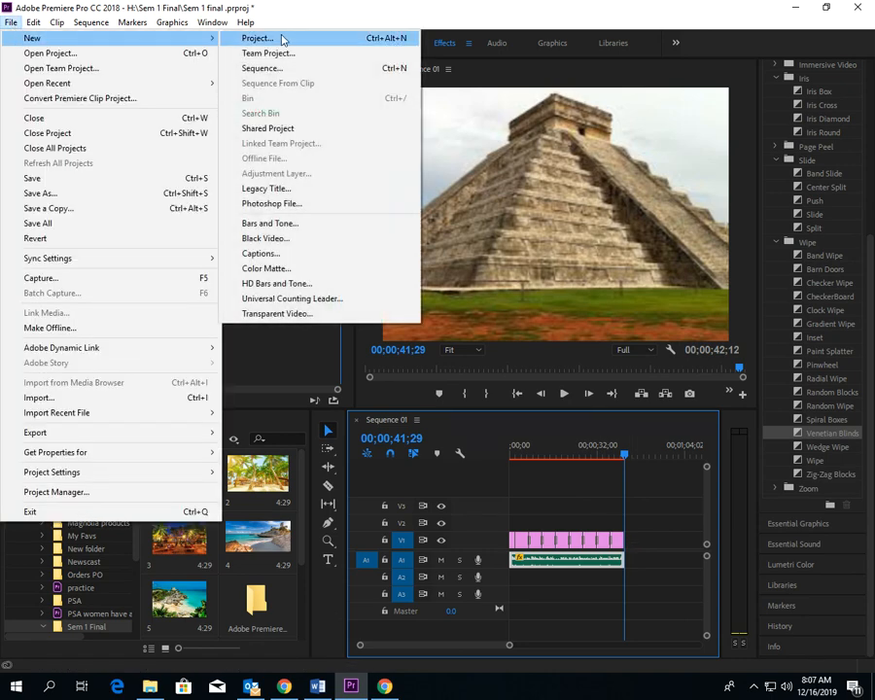
left_click(267, 189)
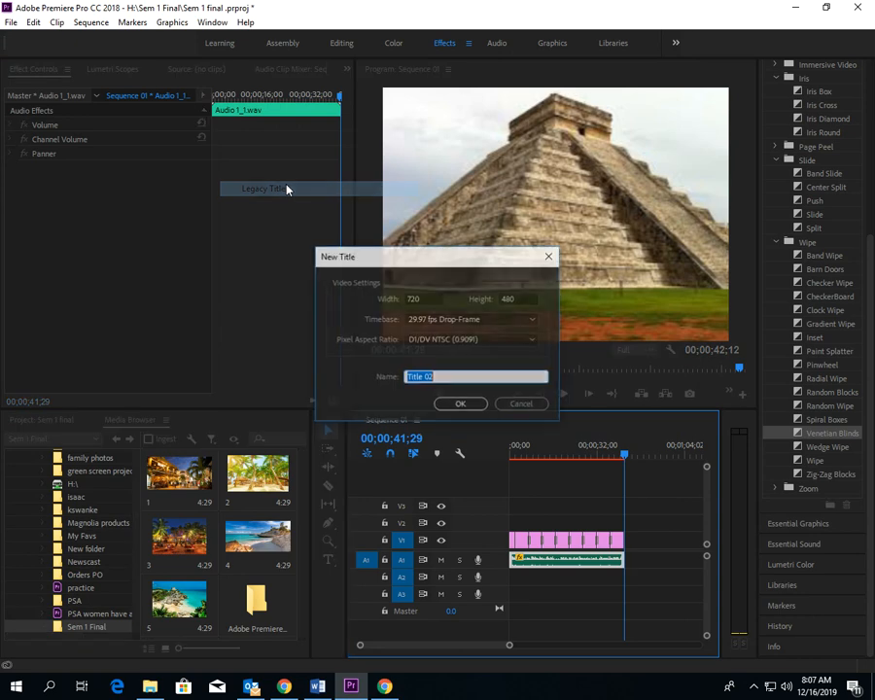
left_click(461, 406)
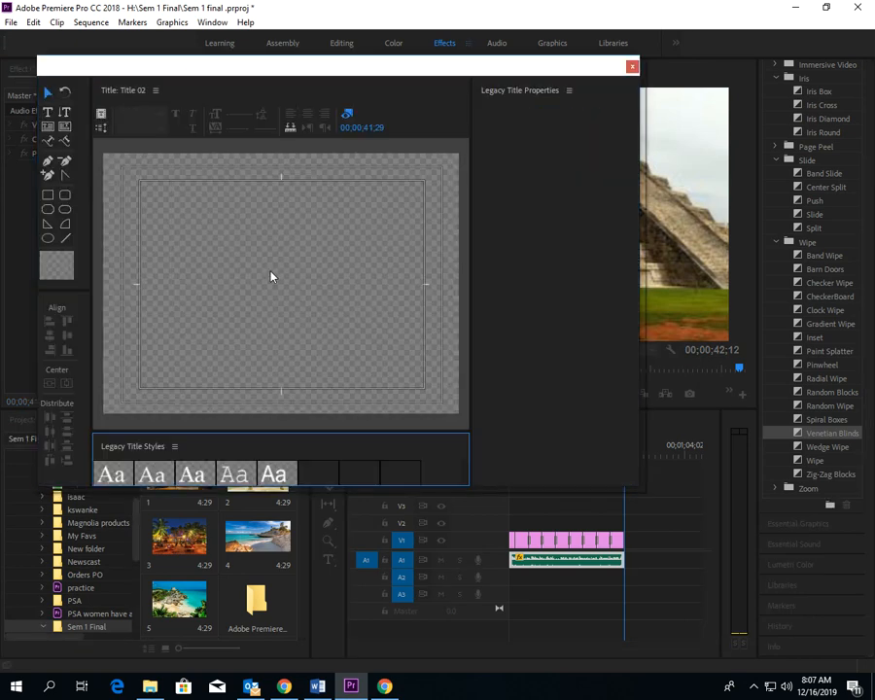
left_click(47, 113)
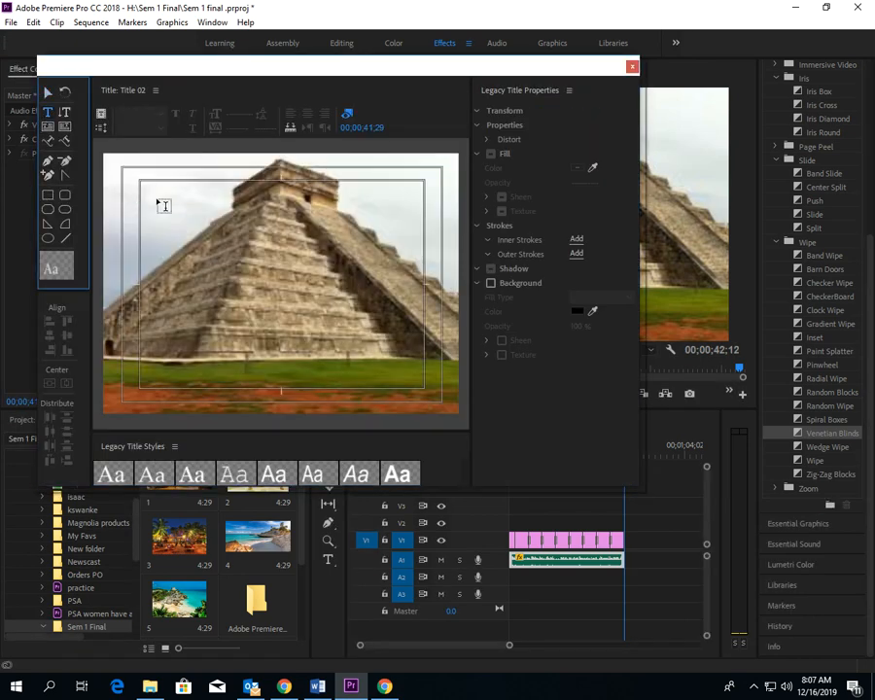
left_click(204, 211)
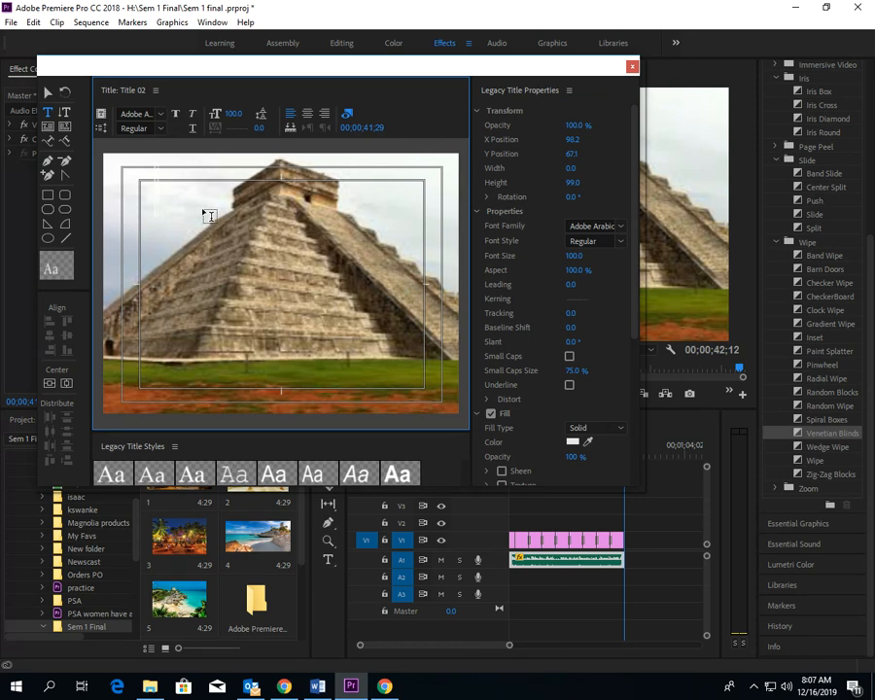
type("Come")
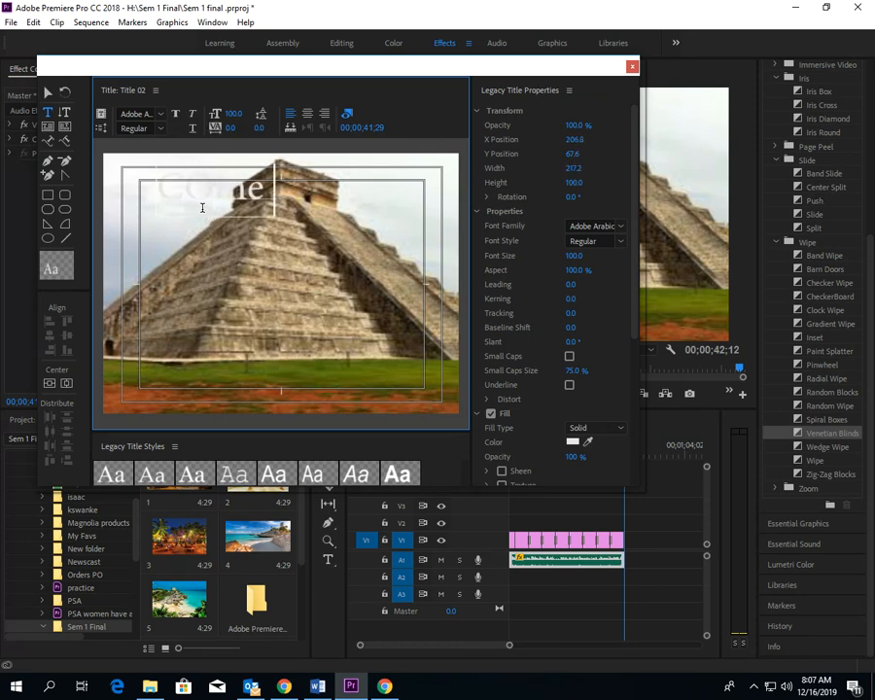
key("BackSpace")
key("BackSpace")
key("BackSpace")
key("BackSpace")
key("Escape")
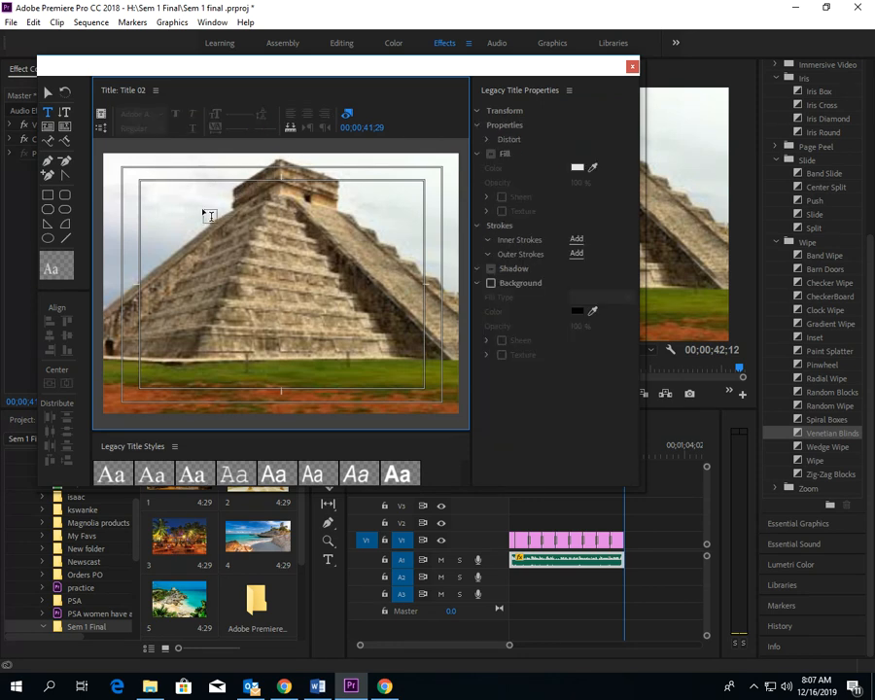
key("e")
key("t")
key("h")
key("e")
key("space")
key("y")
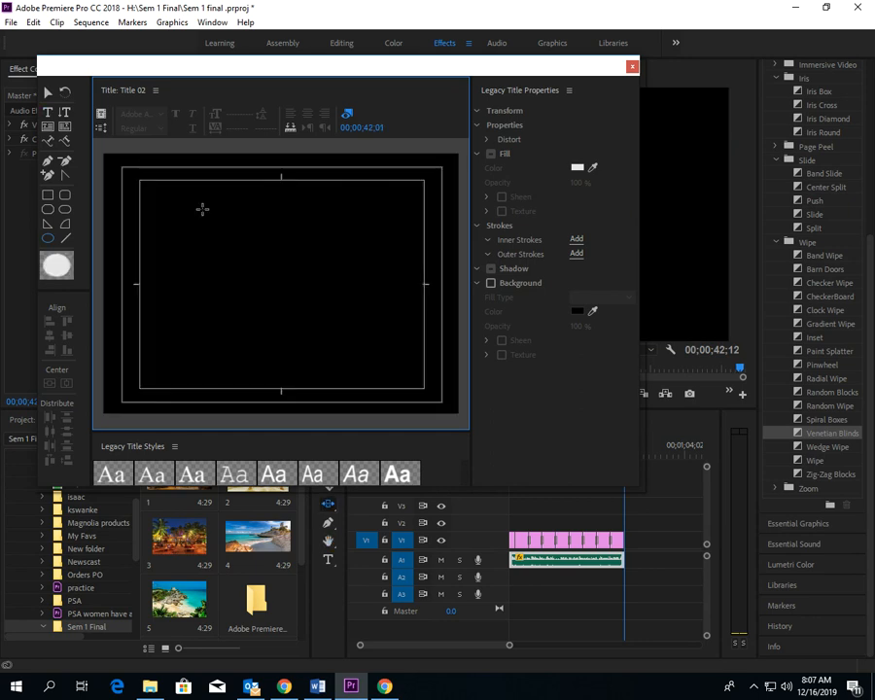
Add a text object near the title's upper-left margin with "Come Visit the" as its first line.
left_click(47, 112)
left_click(151, 202)
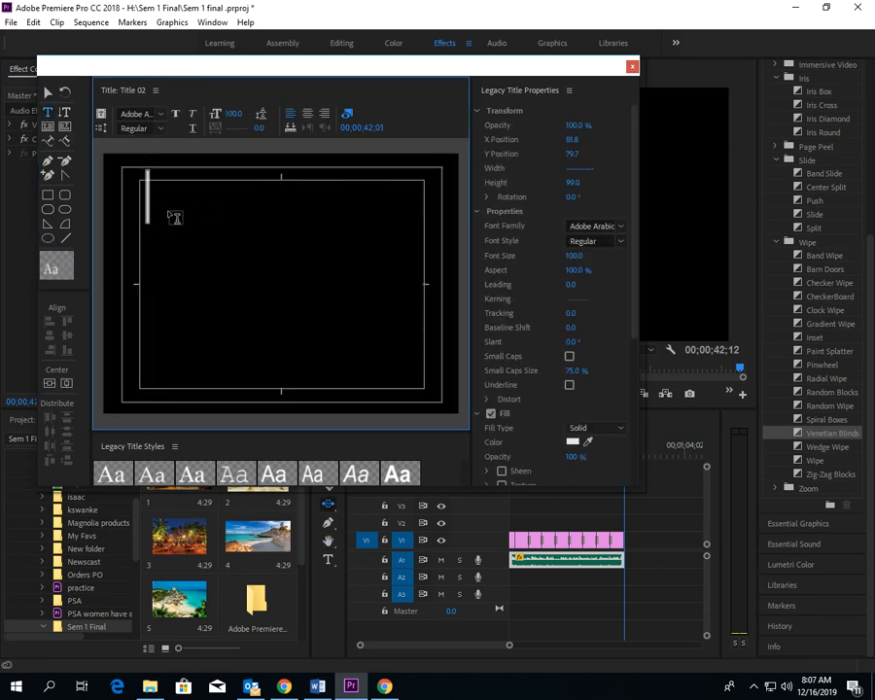
type("Come")
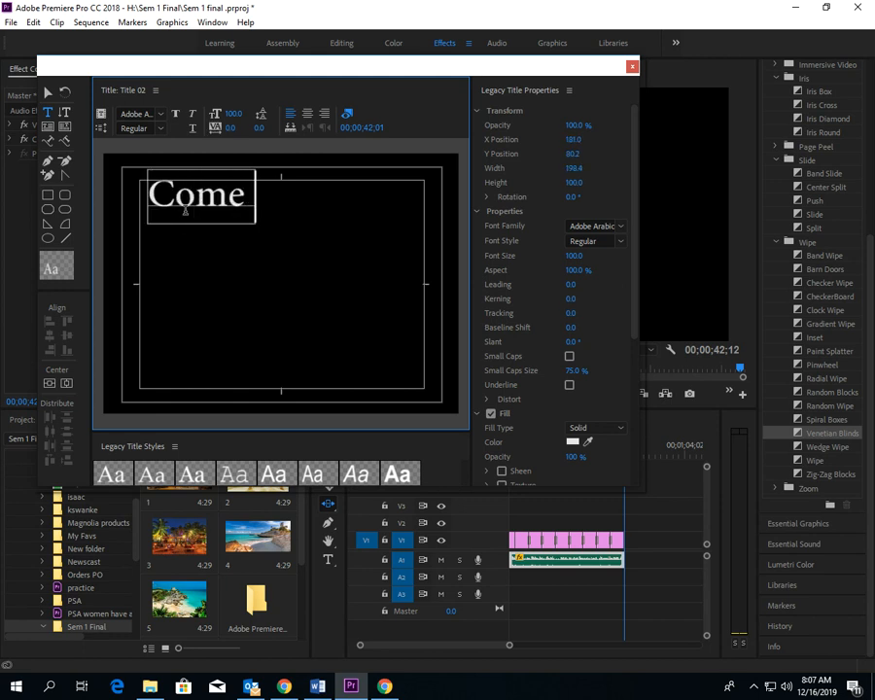
type(" Wisit")
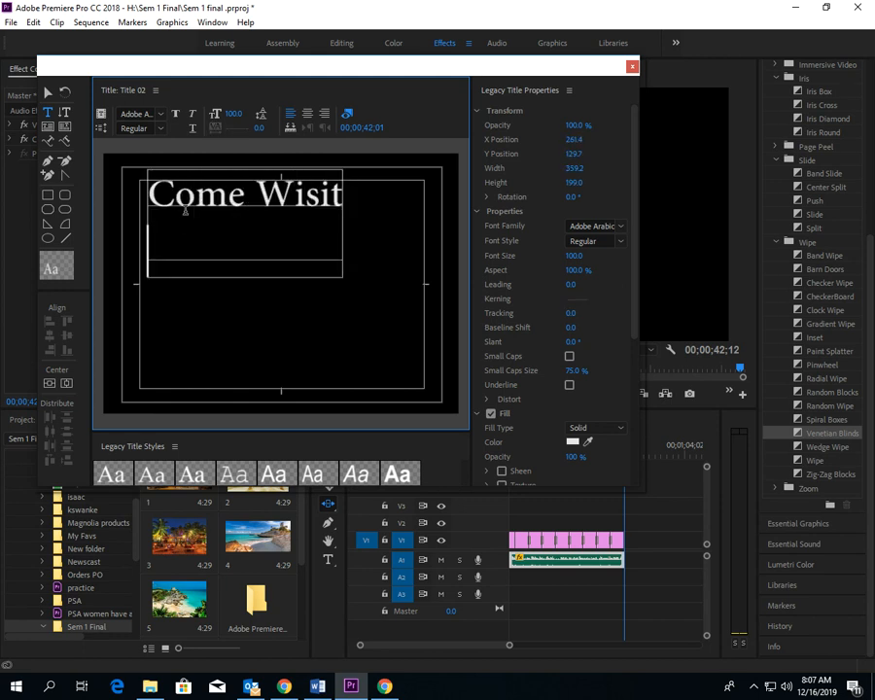
key("BackSpace")
key("BackSpace")
key("BackSpace")
key("BackSpace")
key("BackSpace")
key("BackSpace")
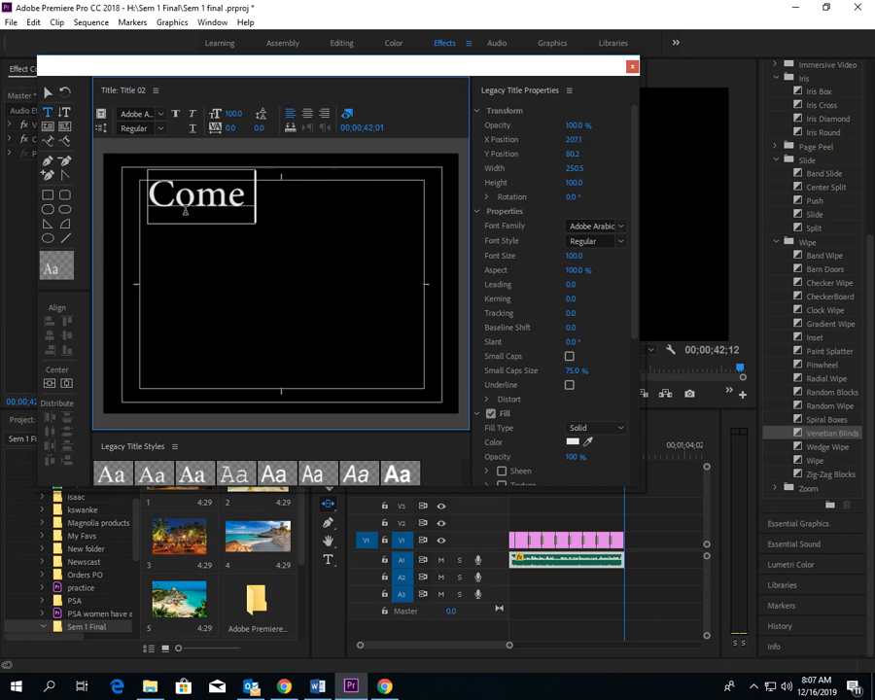
type("Visit the")
key("Return")
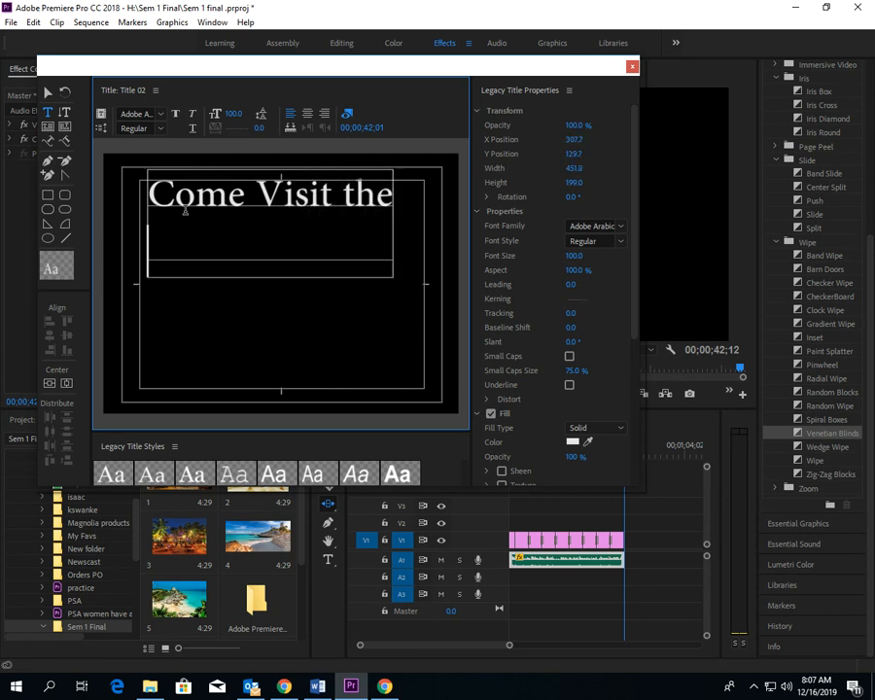
type("Yu")
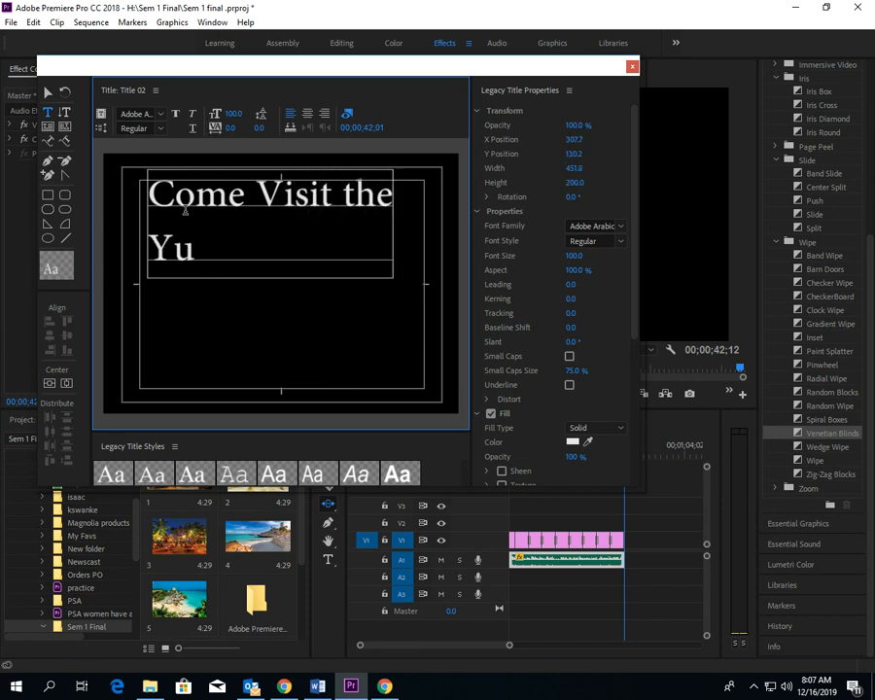
type("catan")
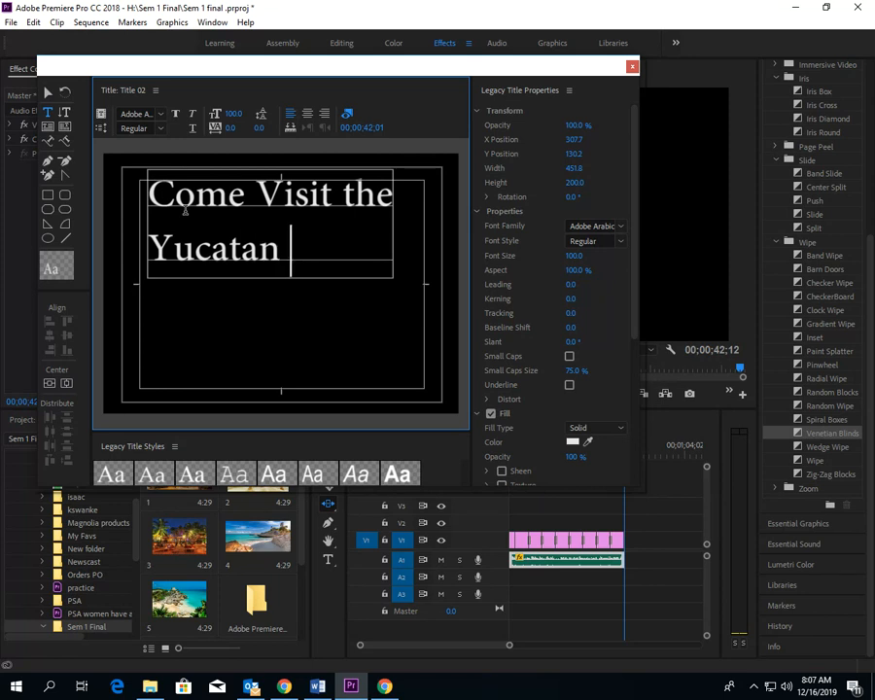
key("BackSpace")
key("BackSpace")
key("BackSpace")
key("BackSpace")
key("BackSpace")
key("BackSpace")
key("BackSpace")
key("BackSpace")
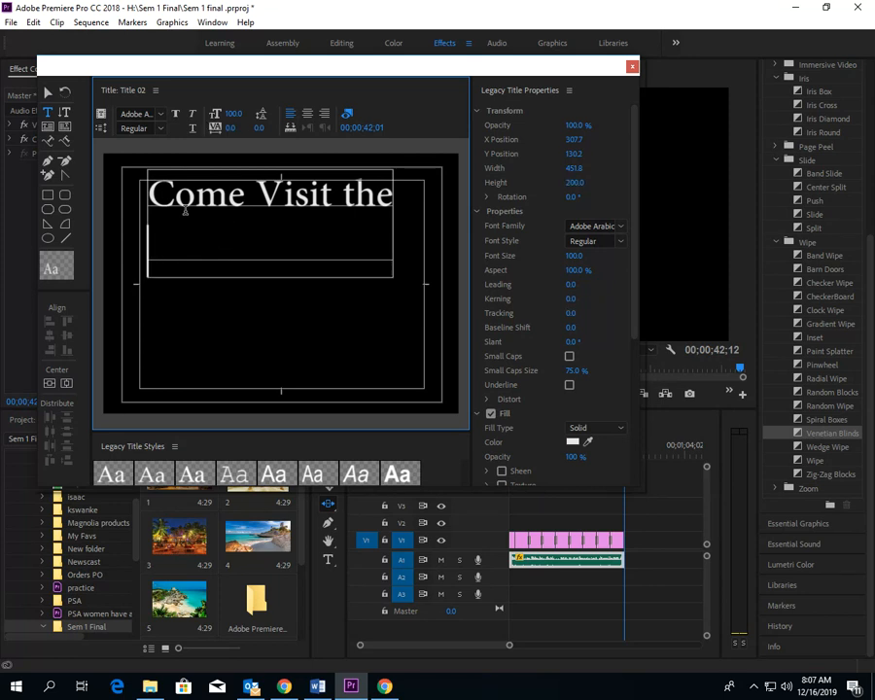
Write "Palya del Carmen" as the second line of the title text.
type("Pa")
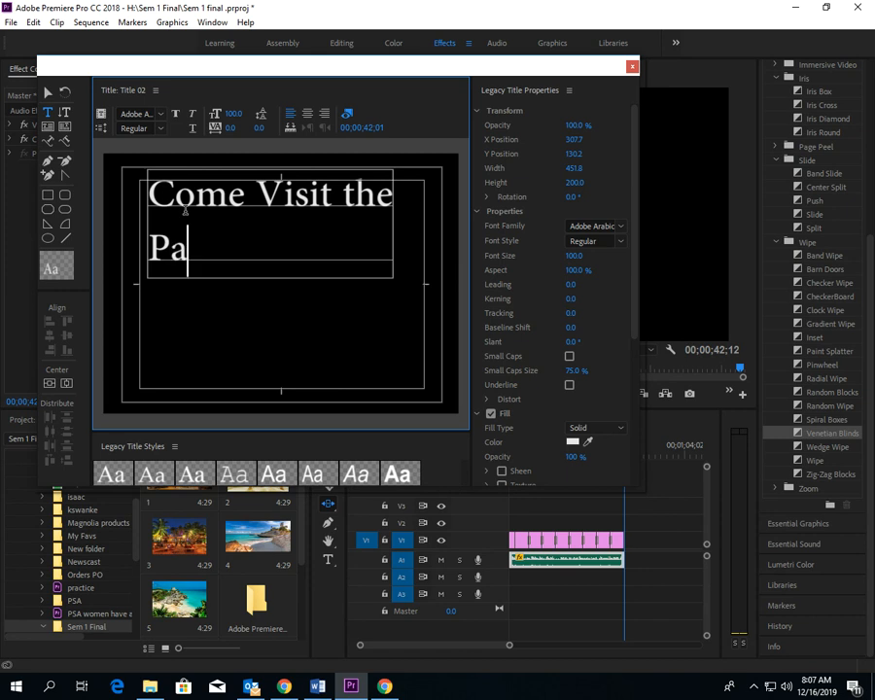
type("lya")
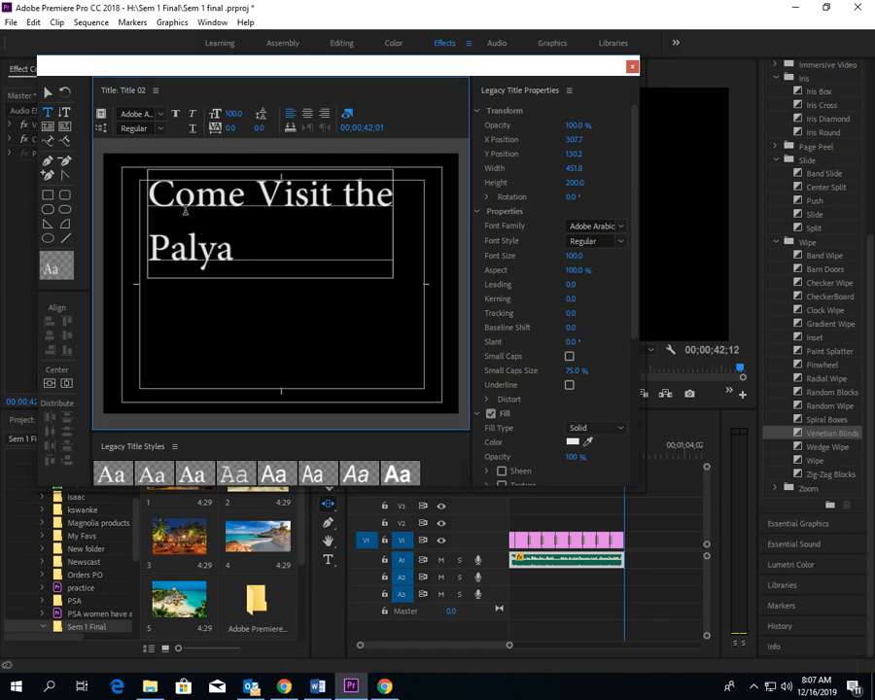
type(" del Carmen")
key("Return")
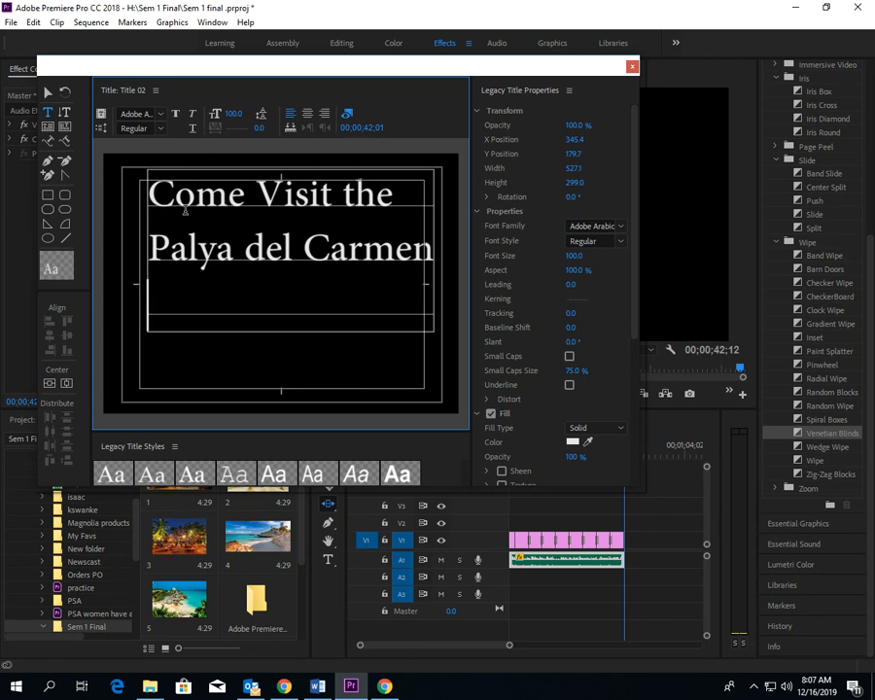
type("for m")
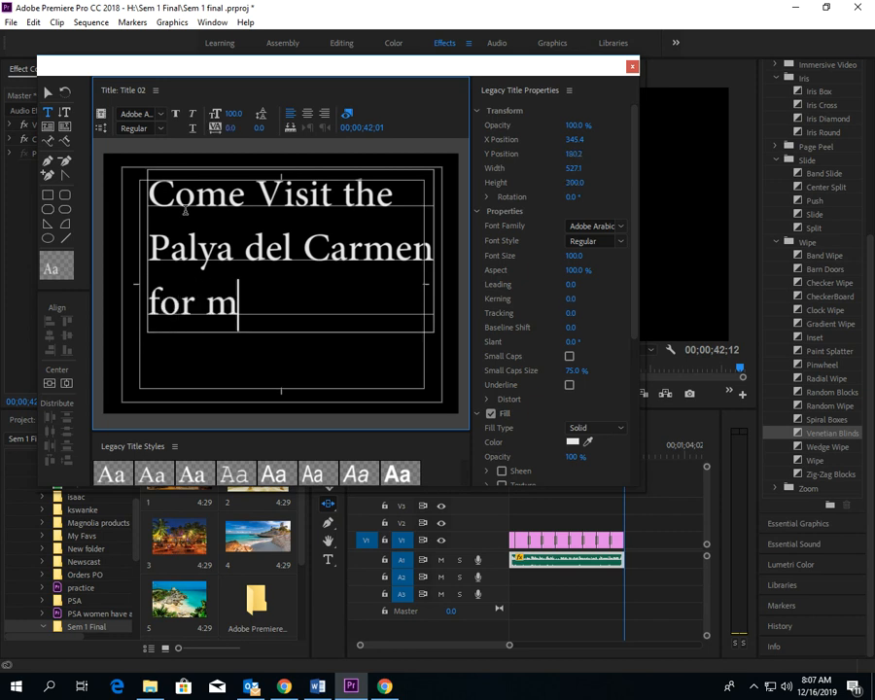
type("ore information")
key("Return")
type("www.travelf")
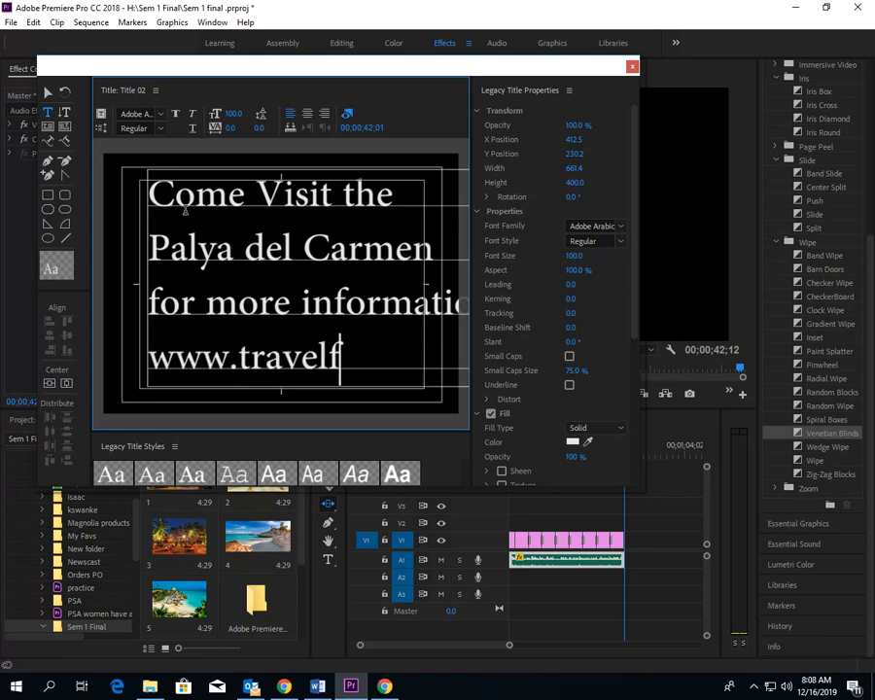
type("orless.c")
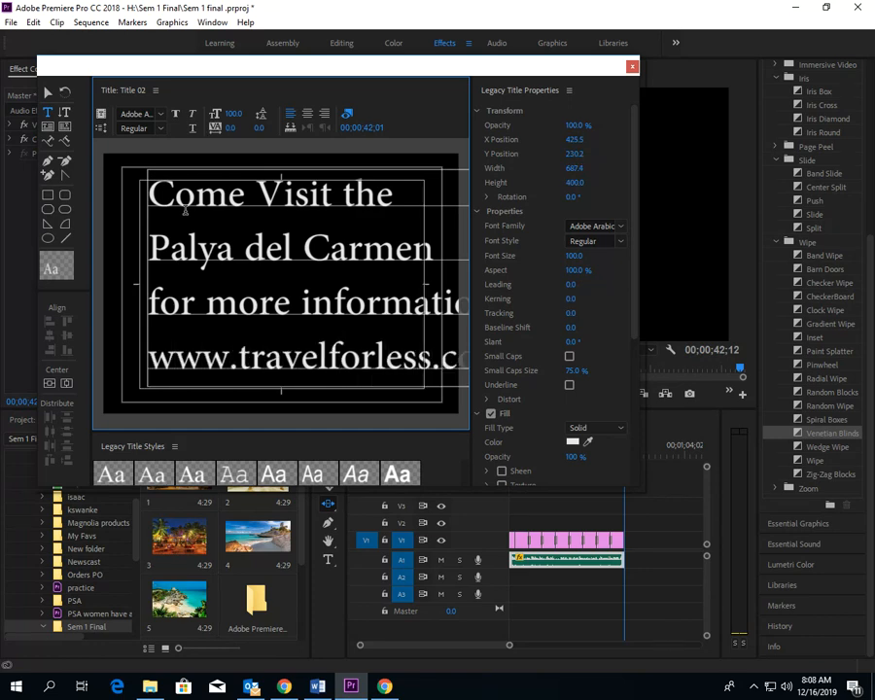
Scale the four-line title text down to about 492 by 287 within the safe margins and close the title editor.
left_click(46, 91)
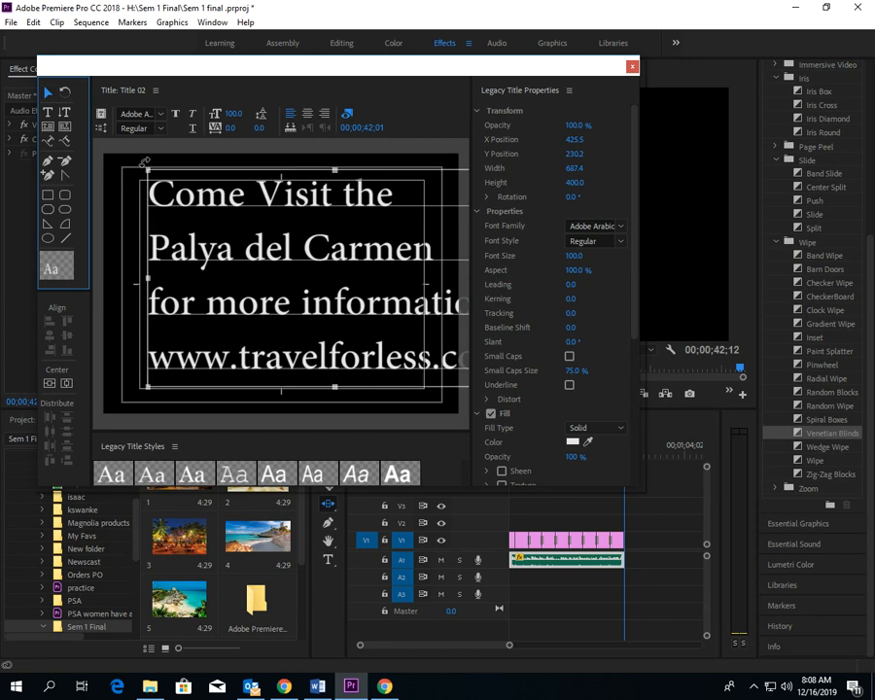
left_click_drag(150, 170, 157, 226)
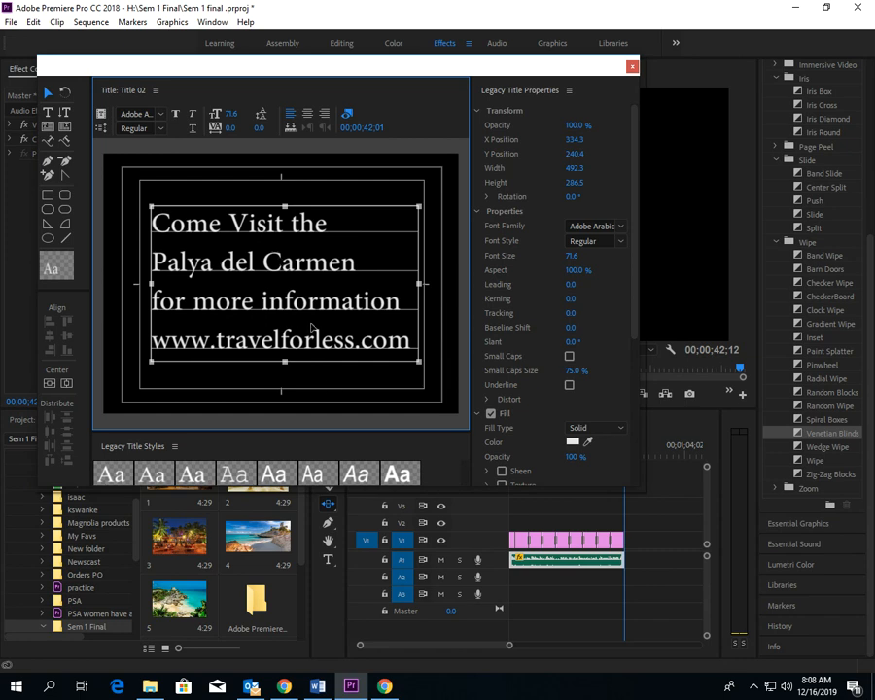
left_click(632, 67)
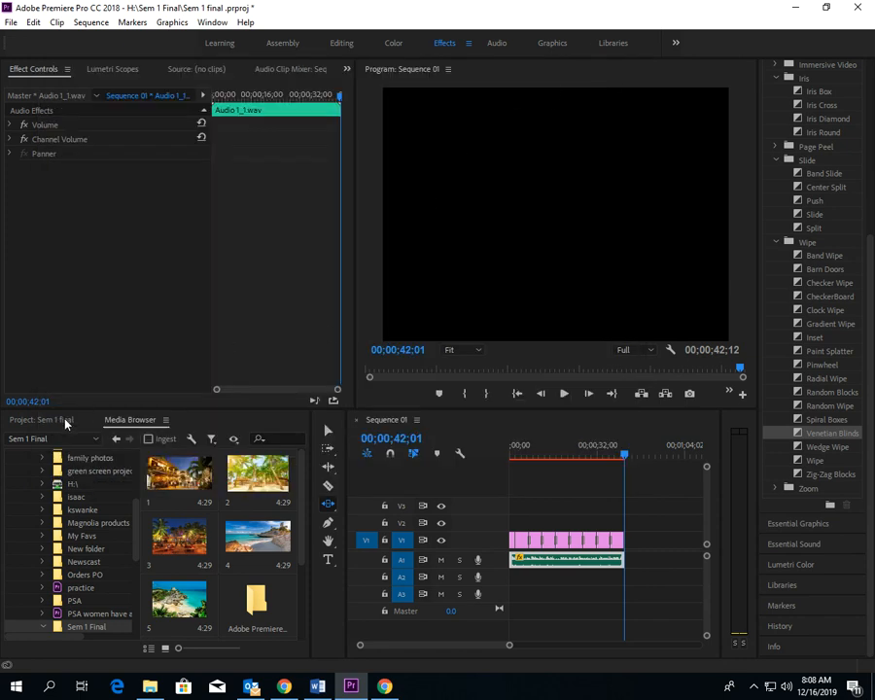
Place the closing title on V1 directly after the last image, check it in the sequence and save the project.
left_click(29, 419)
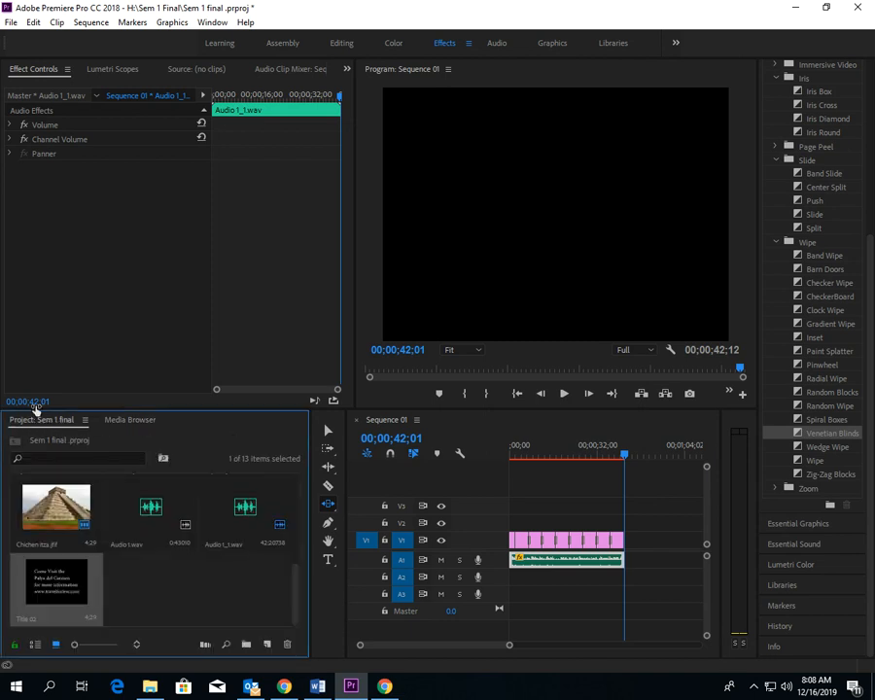
left_click_drag(59, 586, 632, 550)
left_click_drag(632, 460, 639, 456)
left_click(10, 21)
left_click(32, 180)
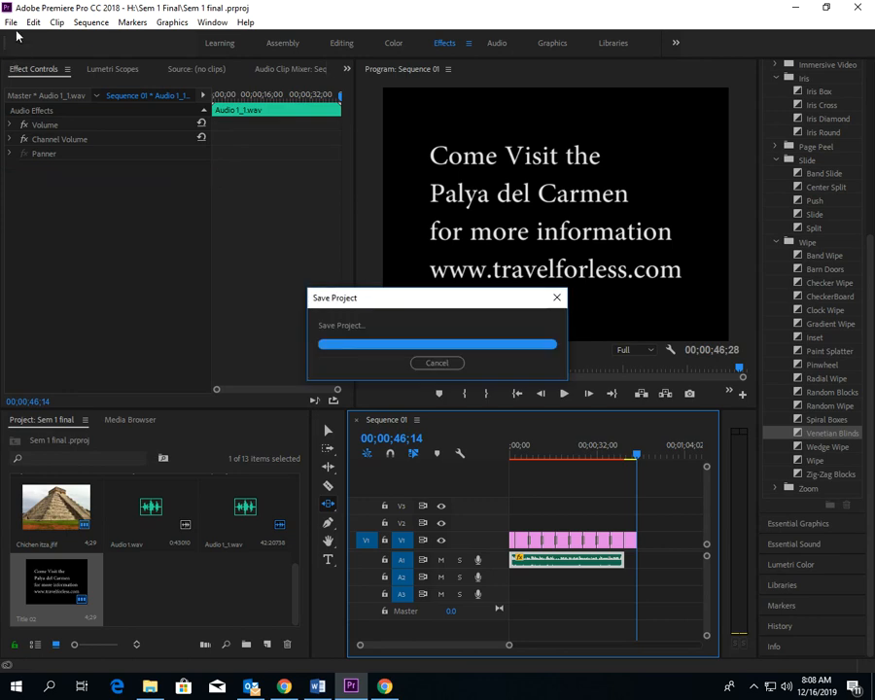
Set up a media export of the whole sequence in H.264 format with the Mobile Device 1080p HD preset.
mouse_move(637, 453)
left_mouse_down()
mouse_move(488, 457)
mouse_move(637, 459)
mouse_move(642, 467)
left_mouse_up()
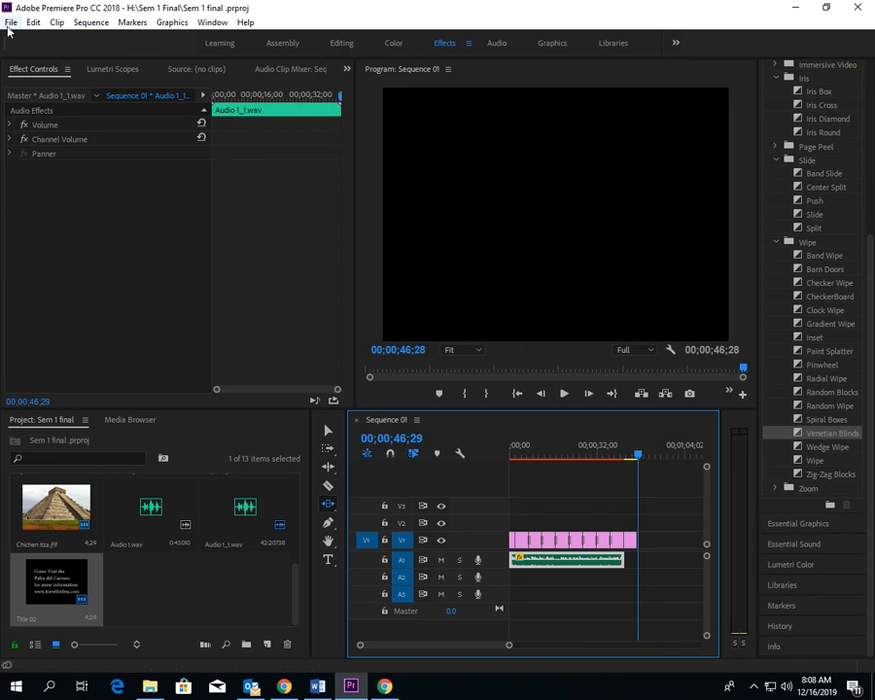
left_click(10, 23)
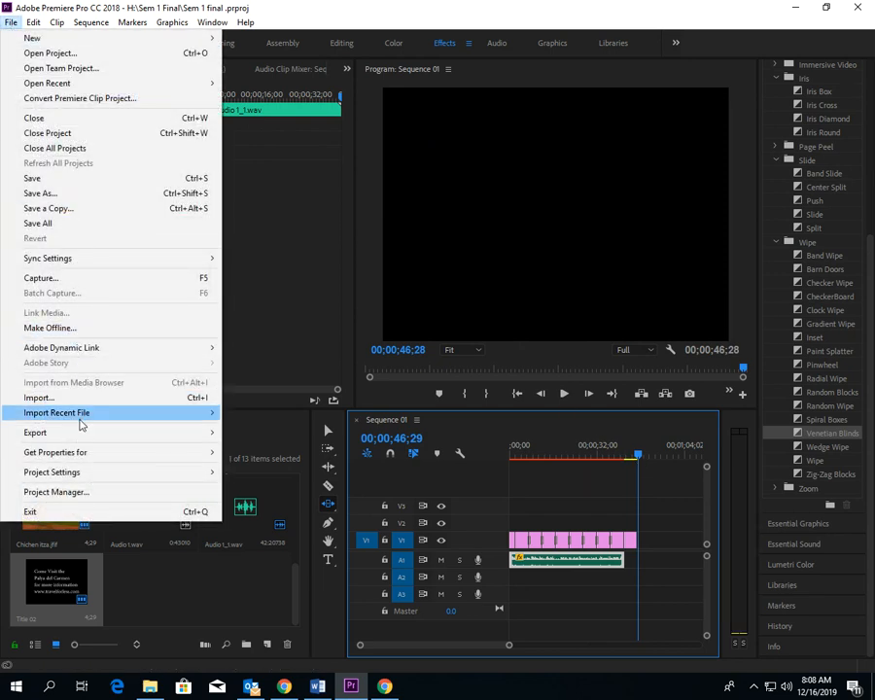
mouse_move(84, 434)
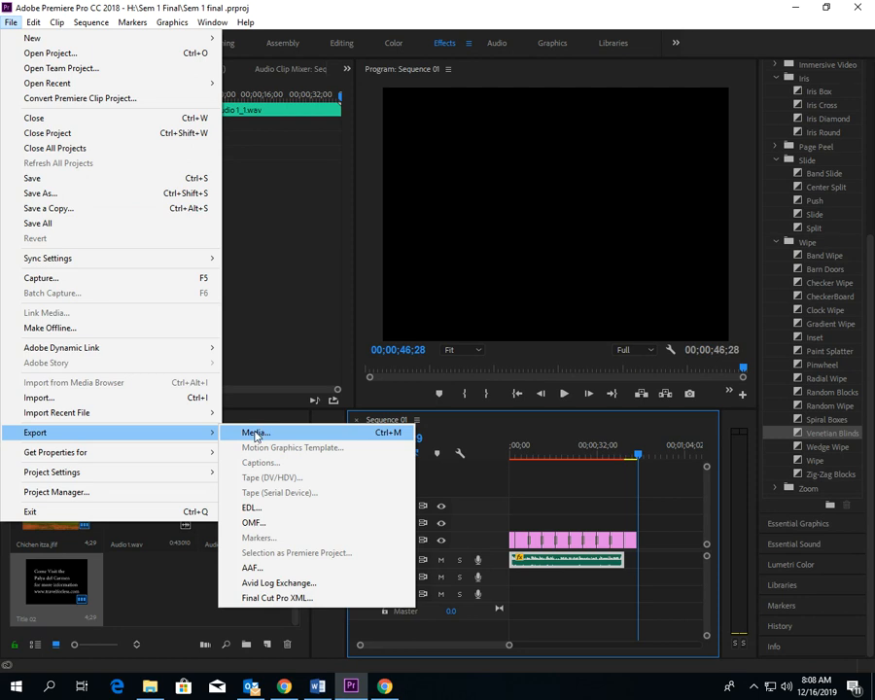
left_click(256, 433)
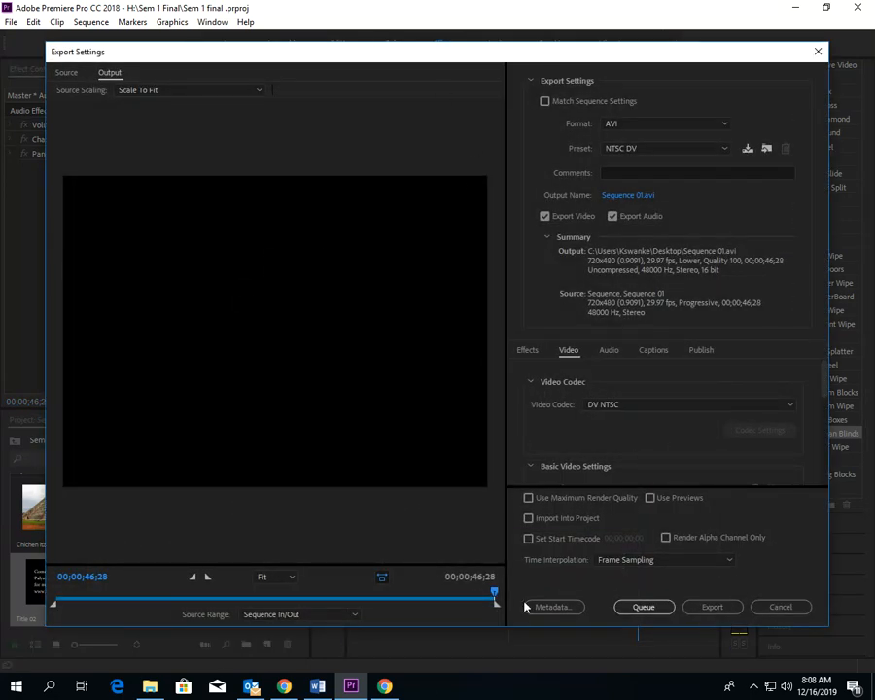
left_click(636, 126)
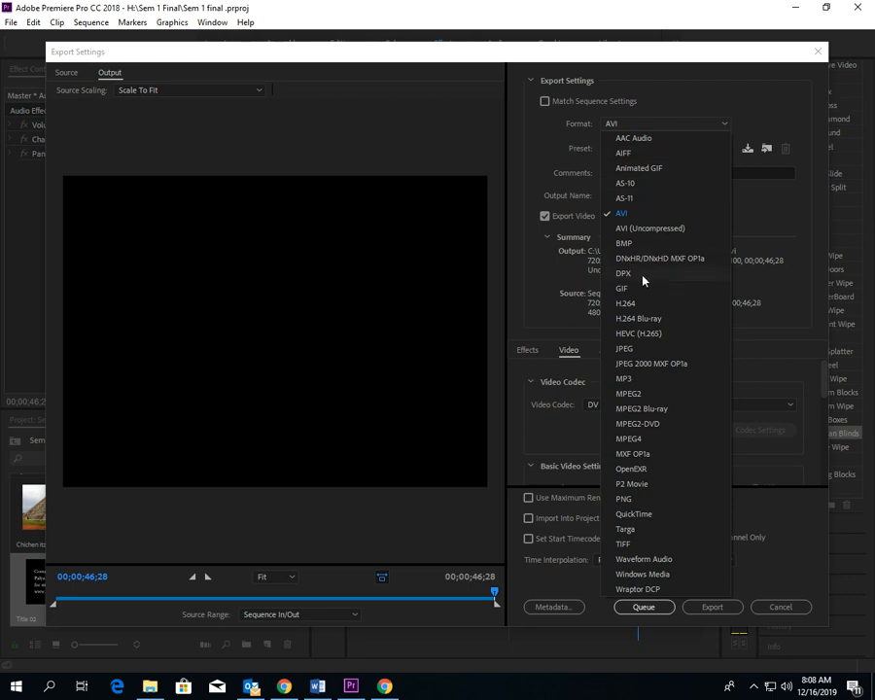
left_click(647, 303)
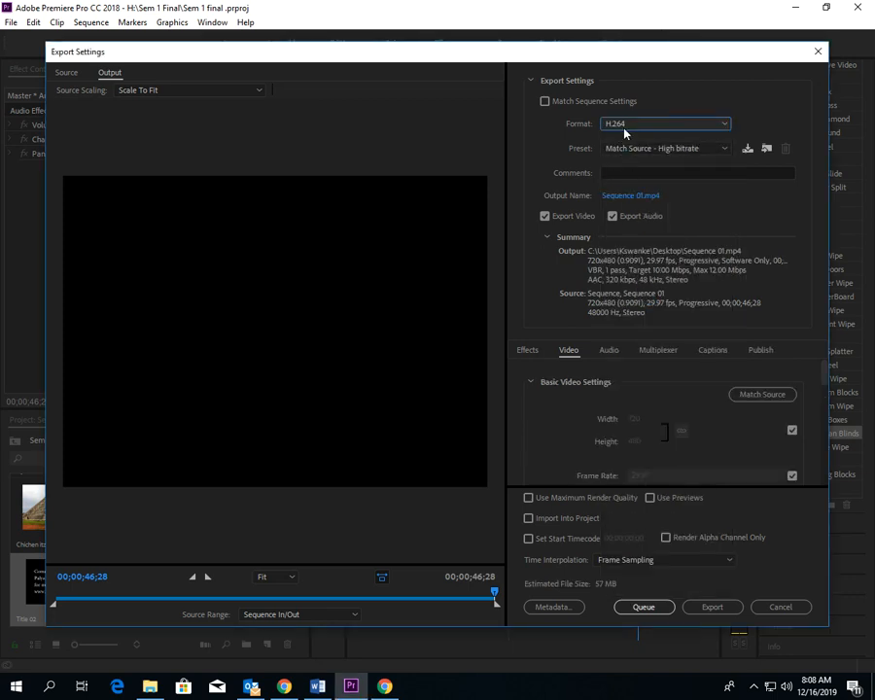
left_click(627, 148)
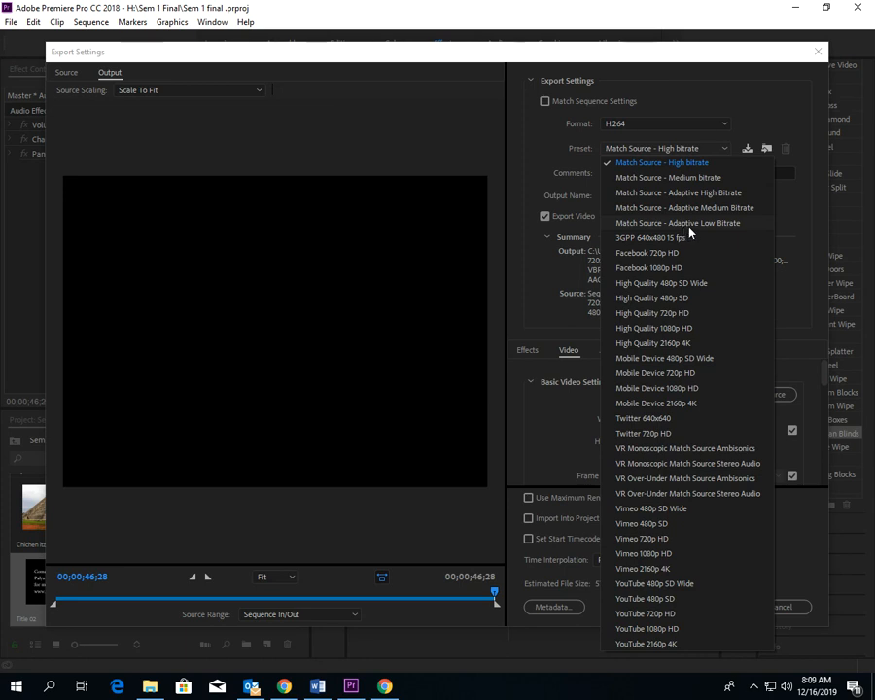
left_click(685, 388)
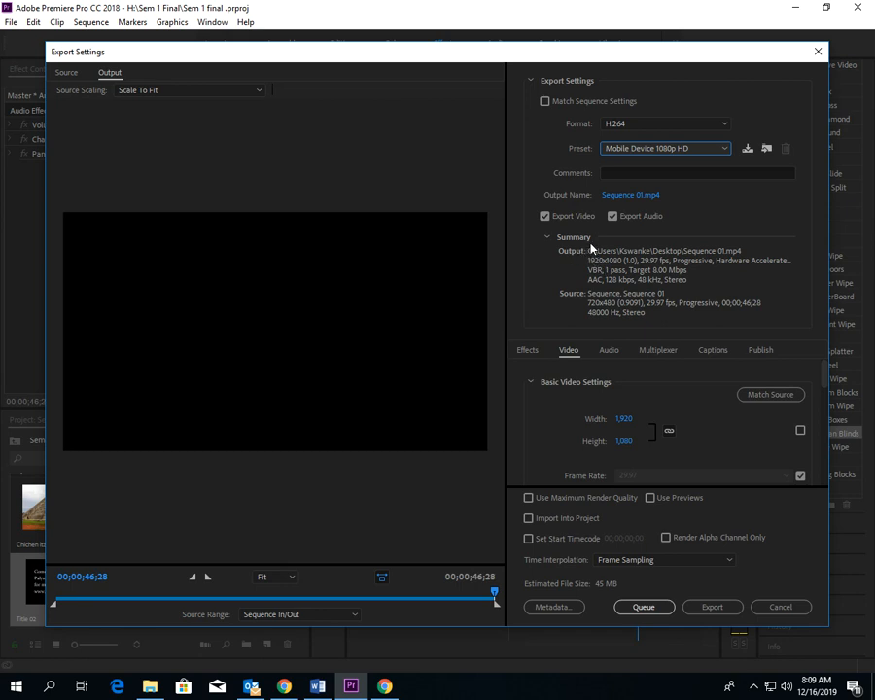
Set the output file to "Playa del Carmen" in the Sem 1 Final folder on the network drive and export the video.
left_click(629, 195)
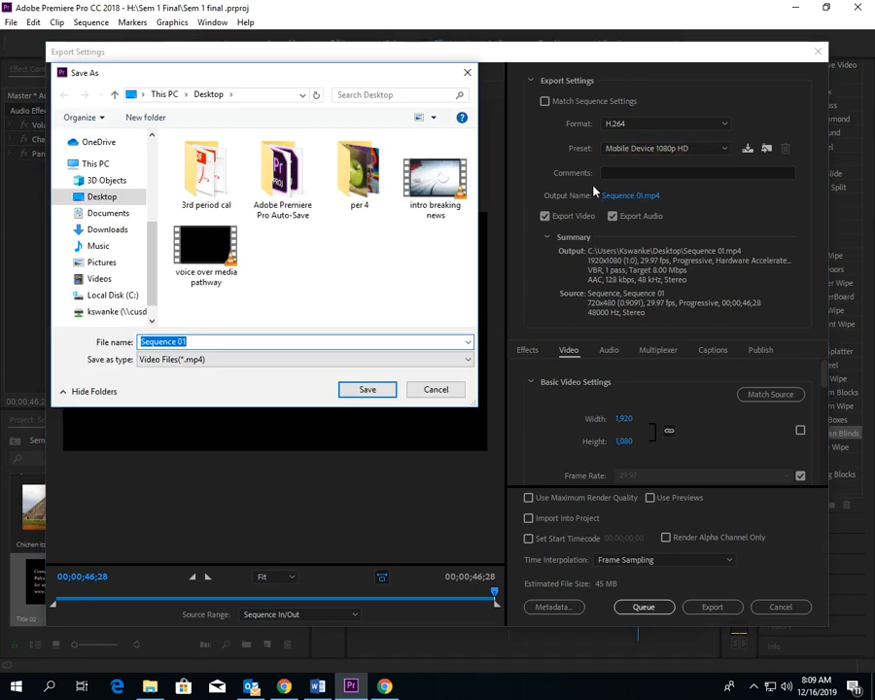
left_click(124, 315)
scroll(224, 248, "down", 3)
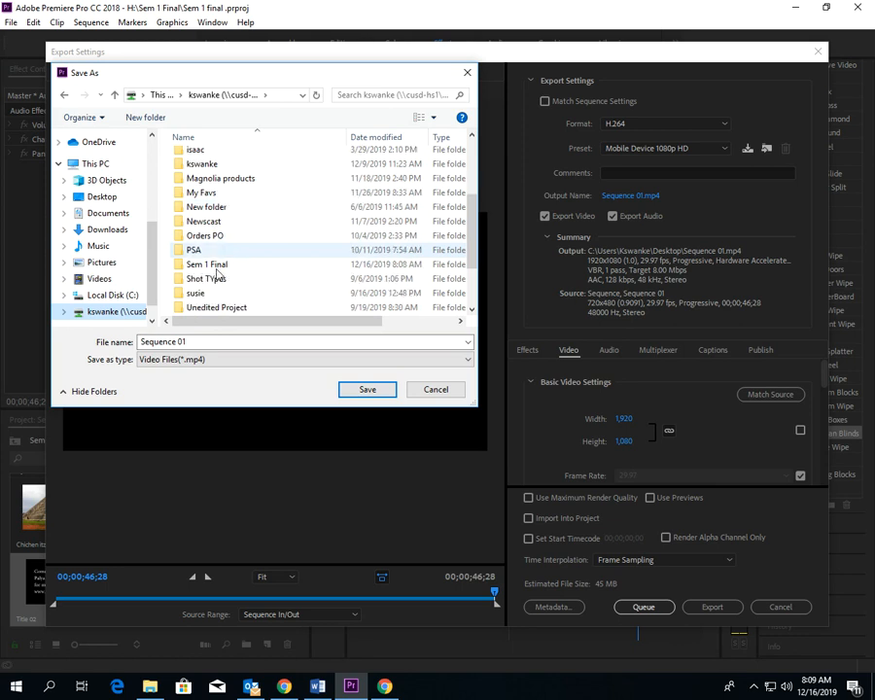
left_click(207, 266)
double_click(207, 269)
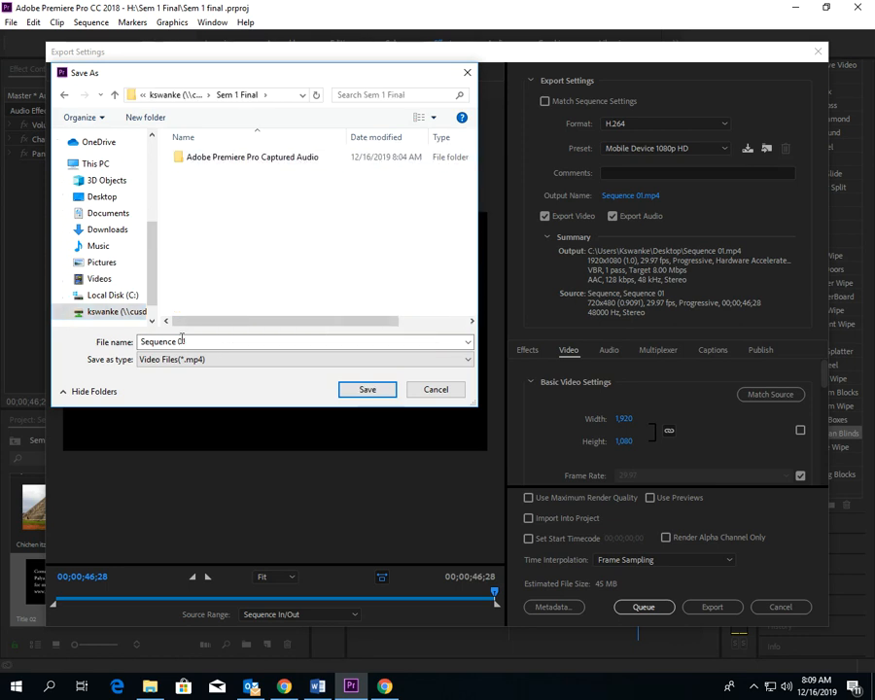
left_click(216, 340)
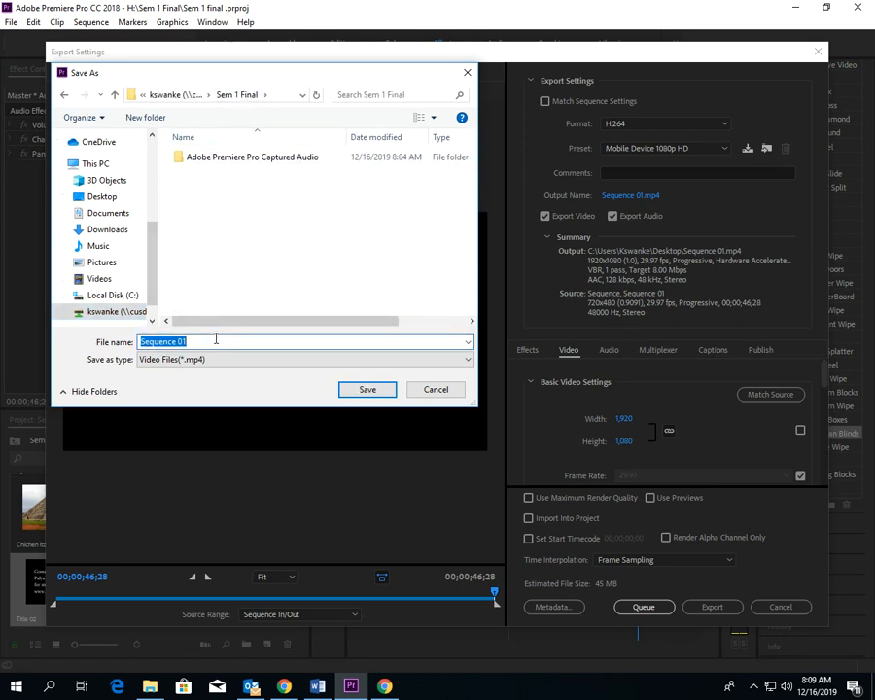
type("Playa del Carmen")
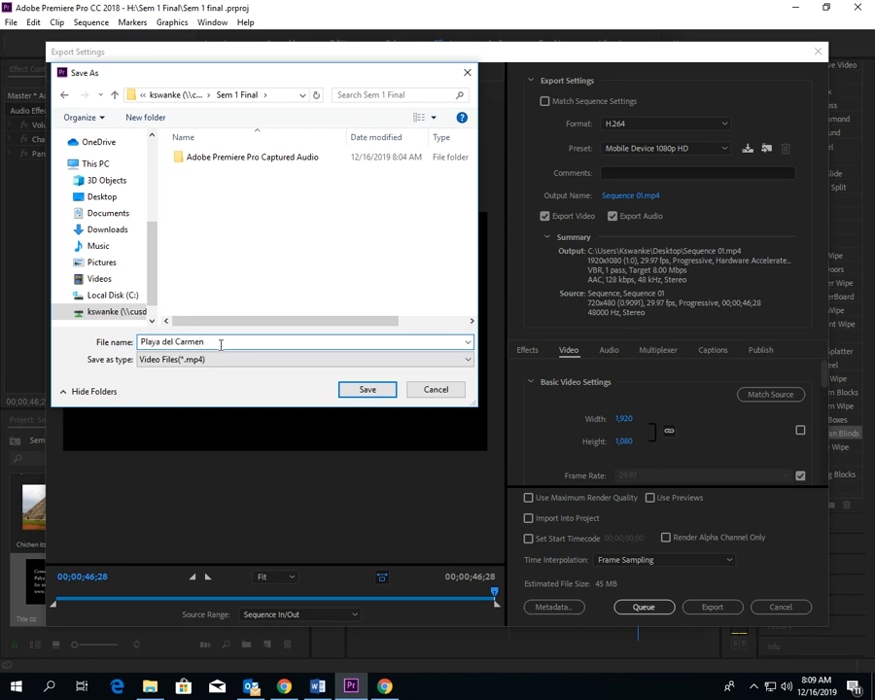
left_click(368, 389)
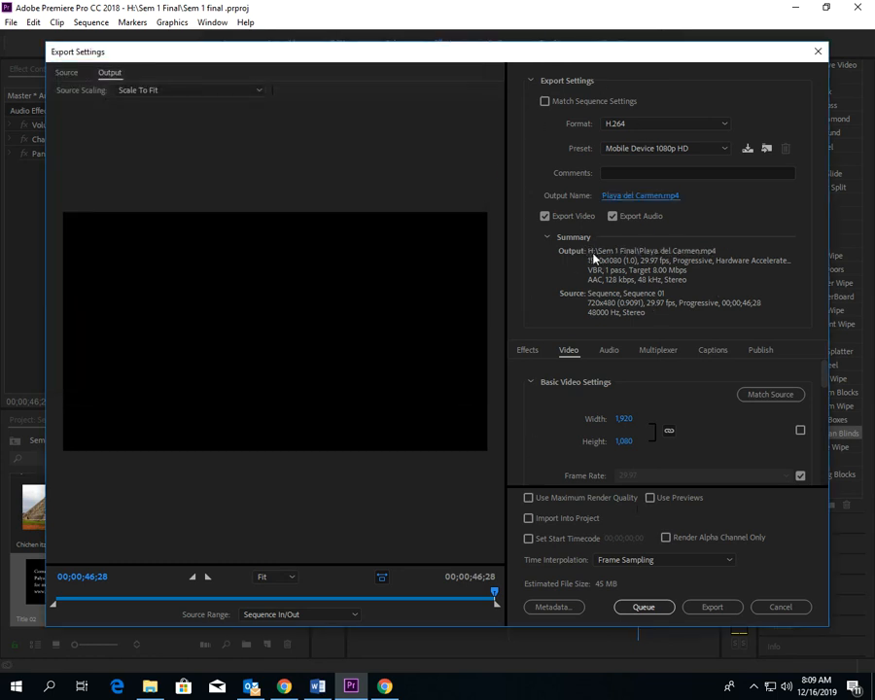
left_click(720, 614)
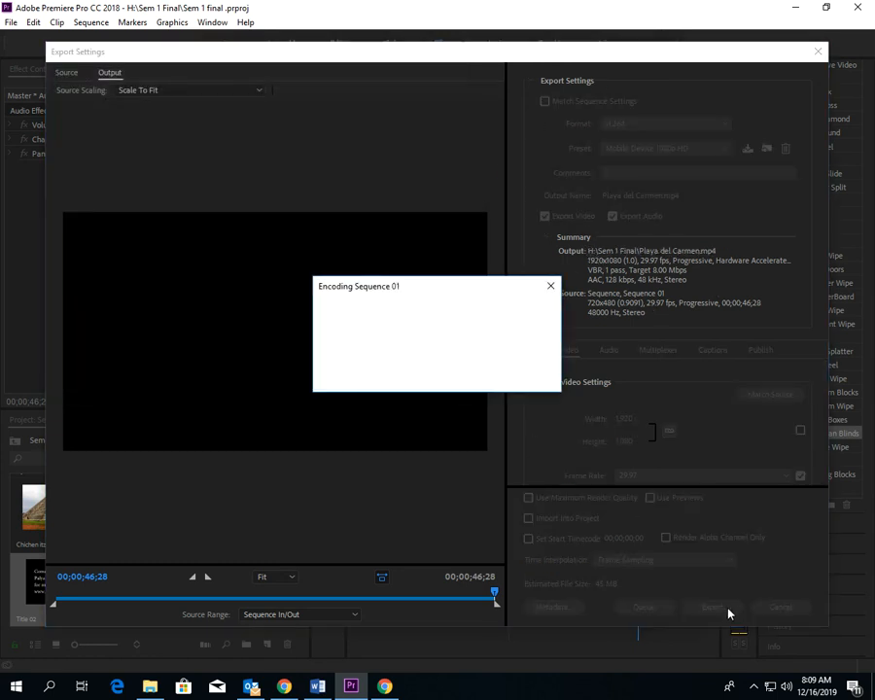